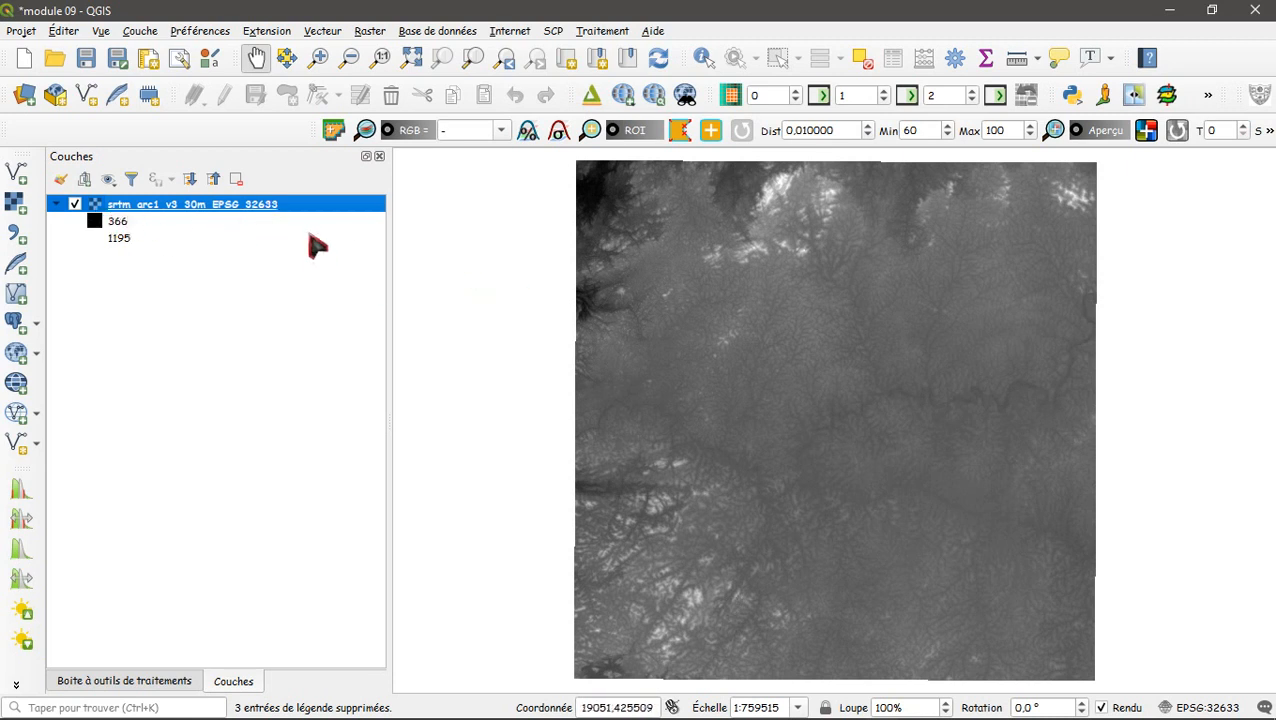
Step: Render the srtm_arc1_v3_30m_EPSG_32633 layer as single-band pseudocolour (Pseudo-couleur à bande unique) with the Reds colour ramp
right_click(244, 207)
click(324, 478)
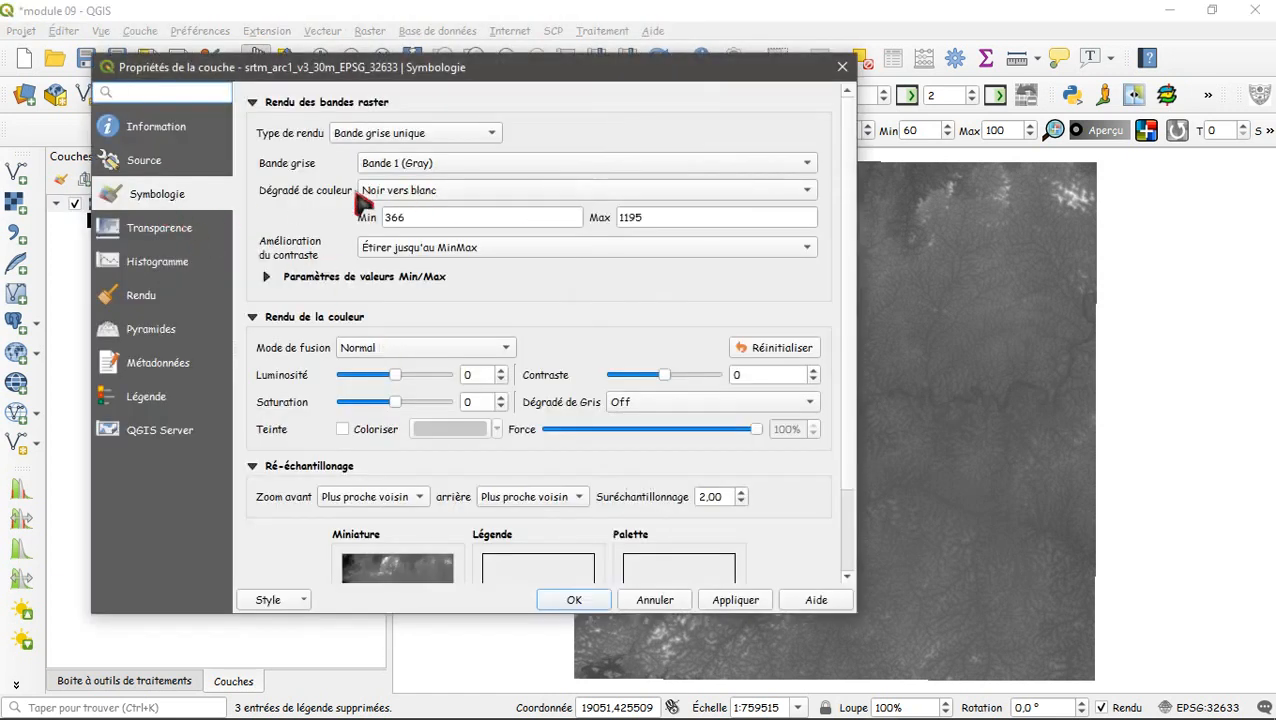
click(491, 135)
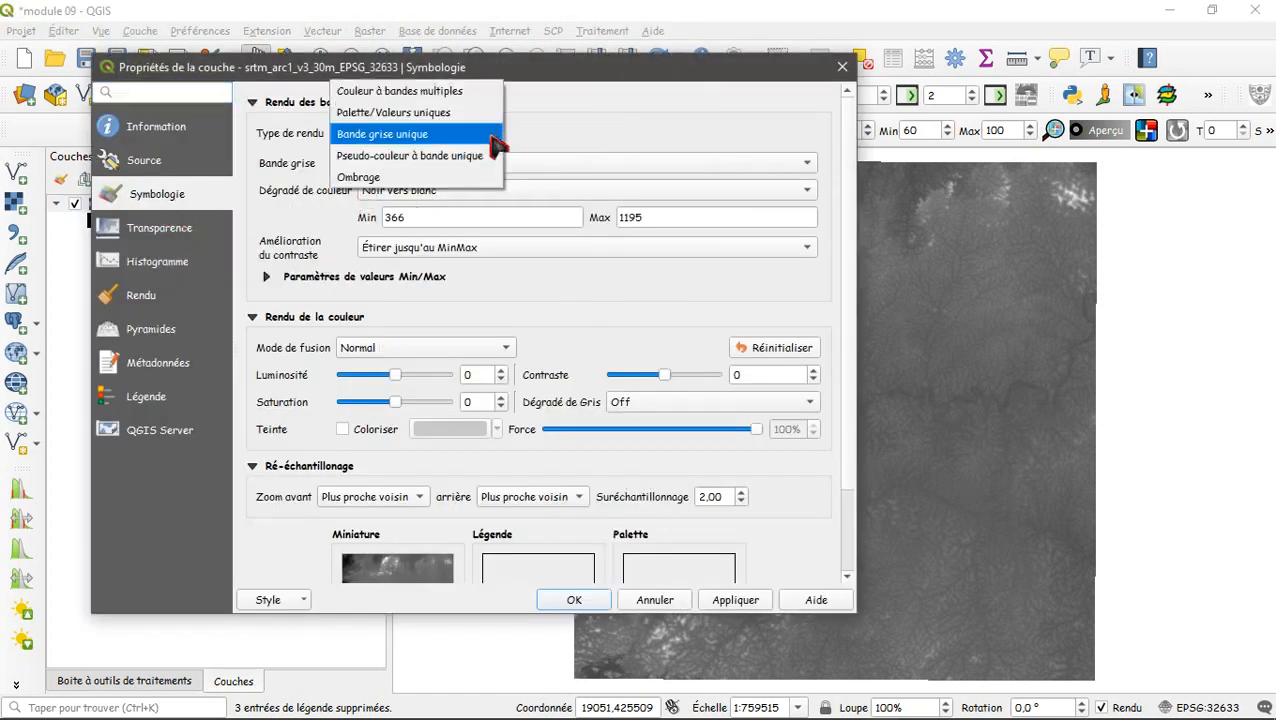
click(430, 158)
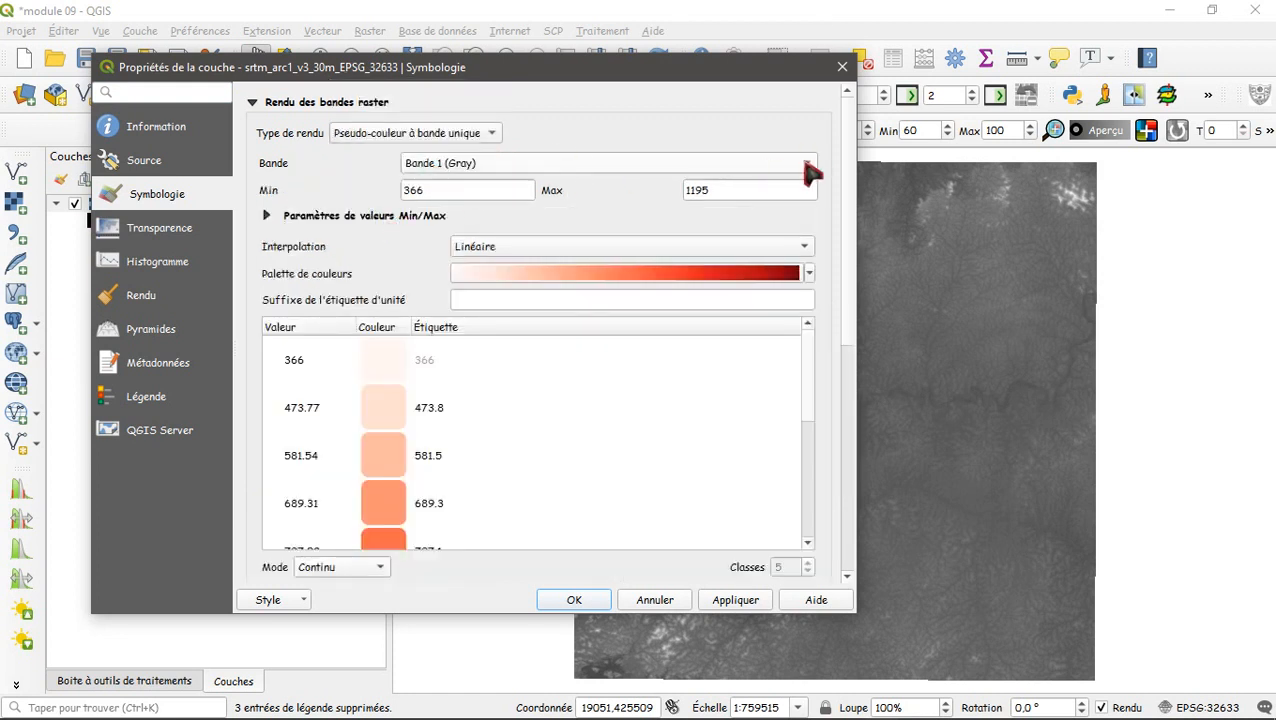
click(810, 274)
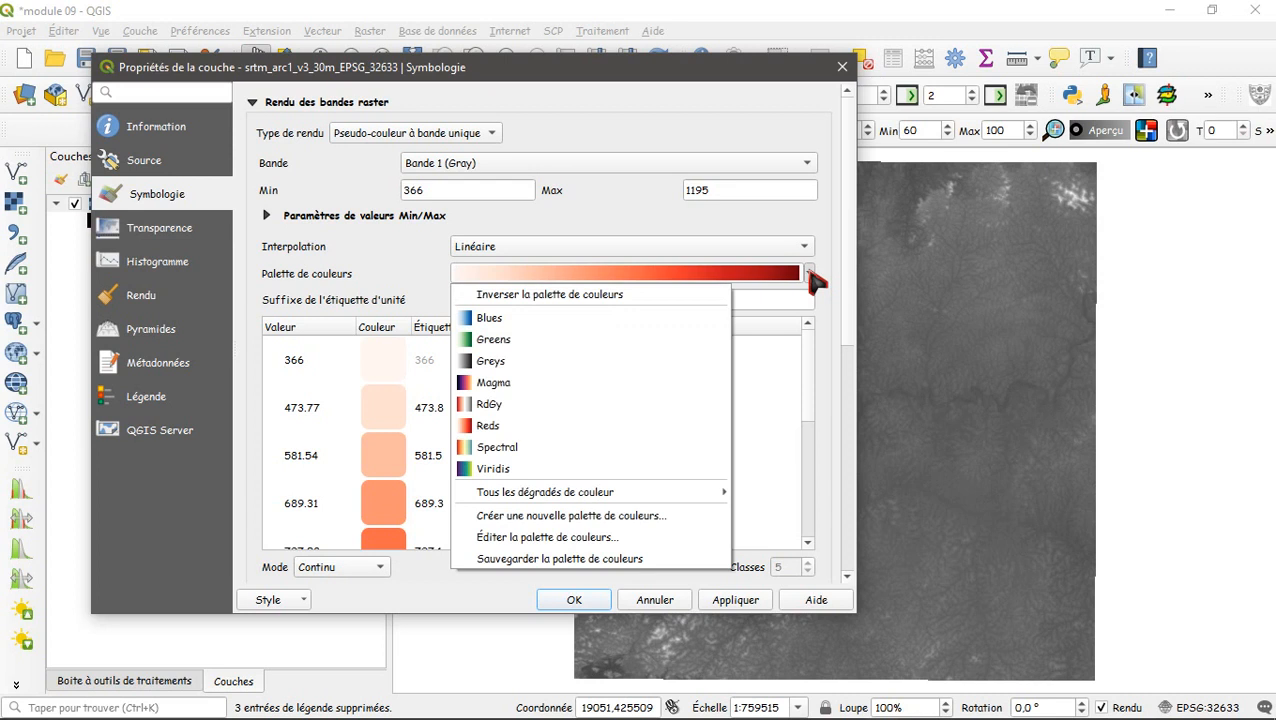
click(572, 435)
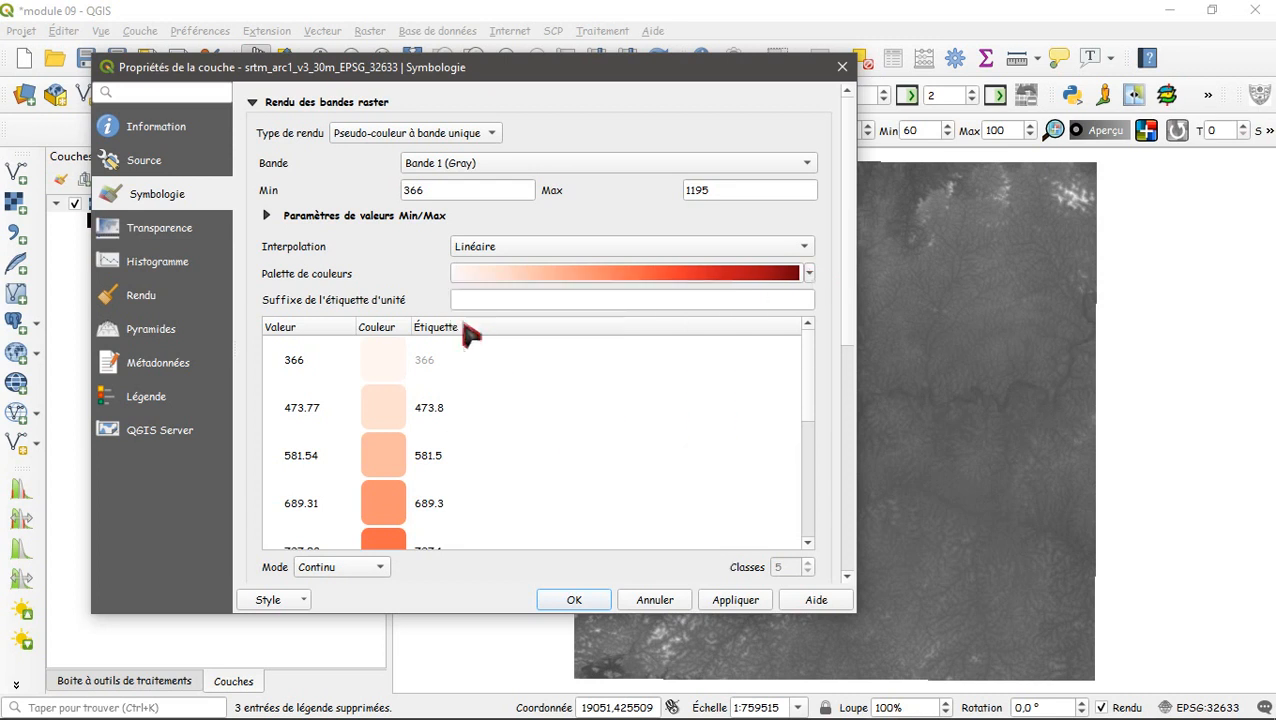
click(737, 600)
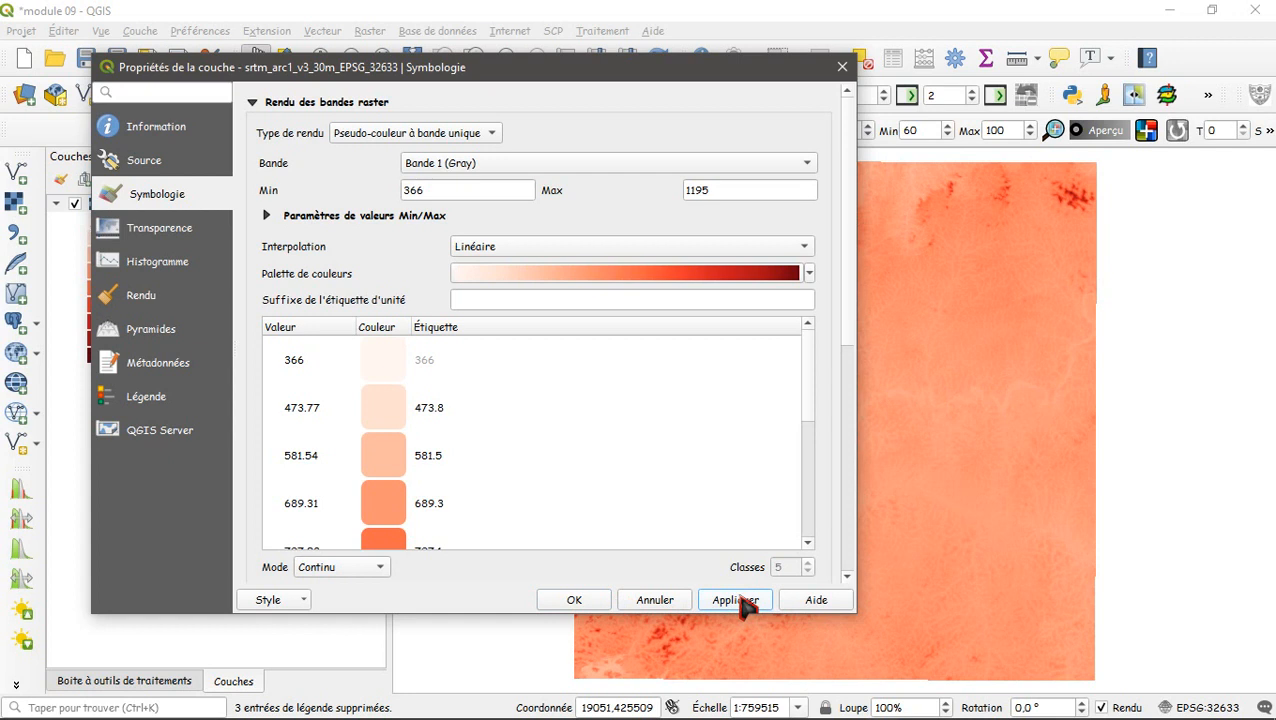
click(573, 600)
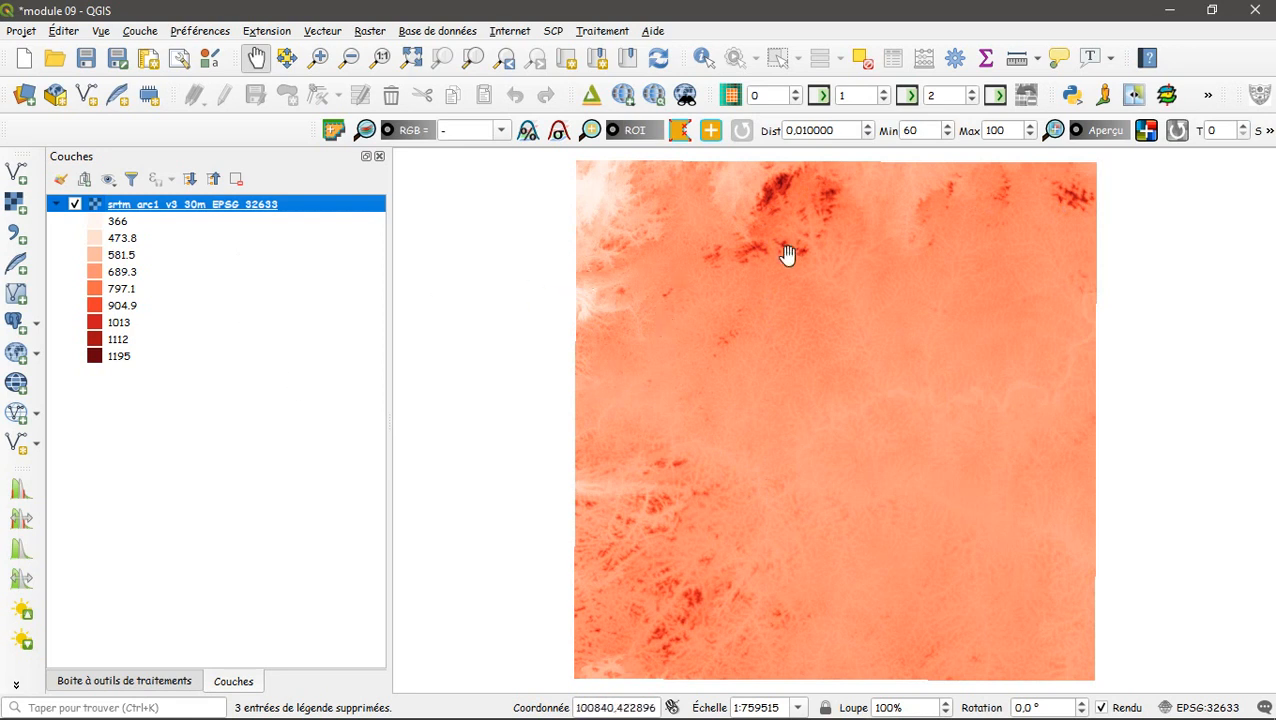
Step: Build the raster calculator expression "srtm_arc1_v3_30m_EPSG_32633@1" <= 1000
click(370, 31)
mouse_move(447, 145)
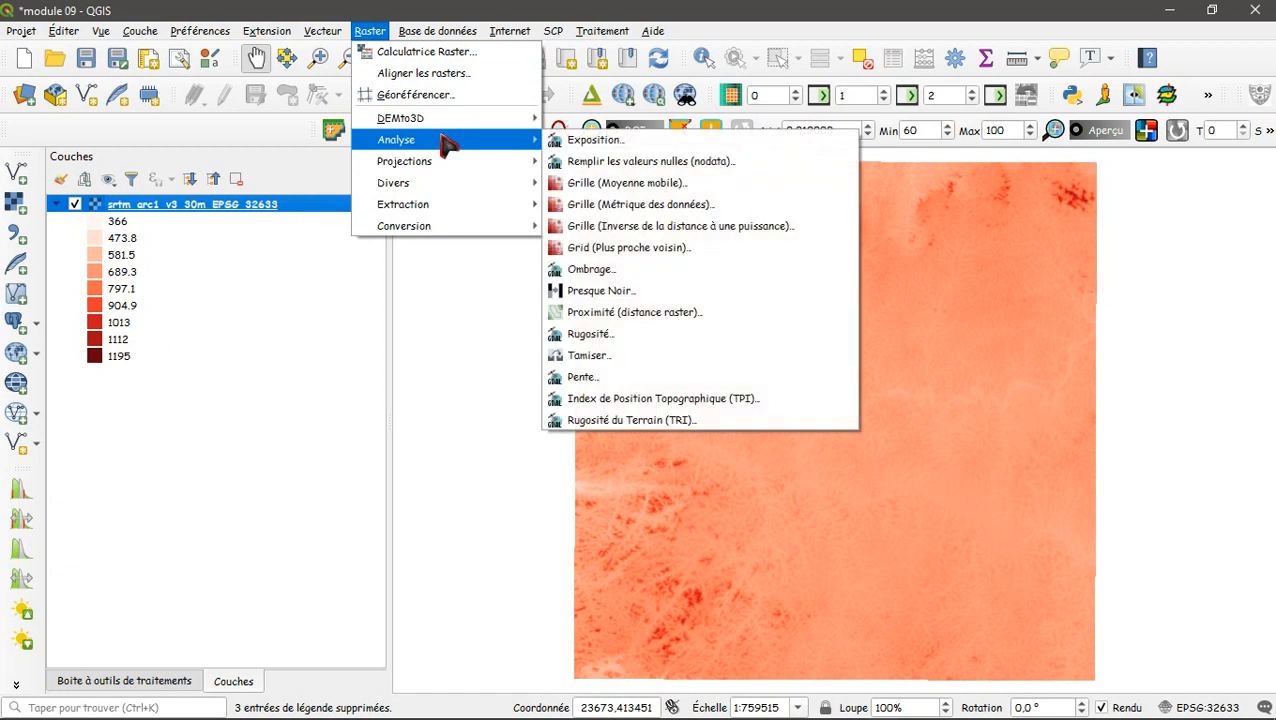
click(432, 53)
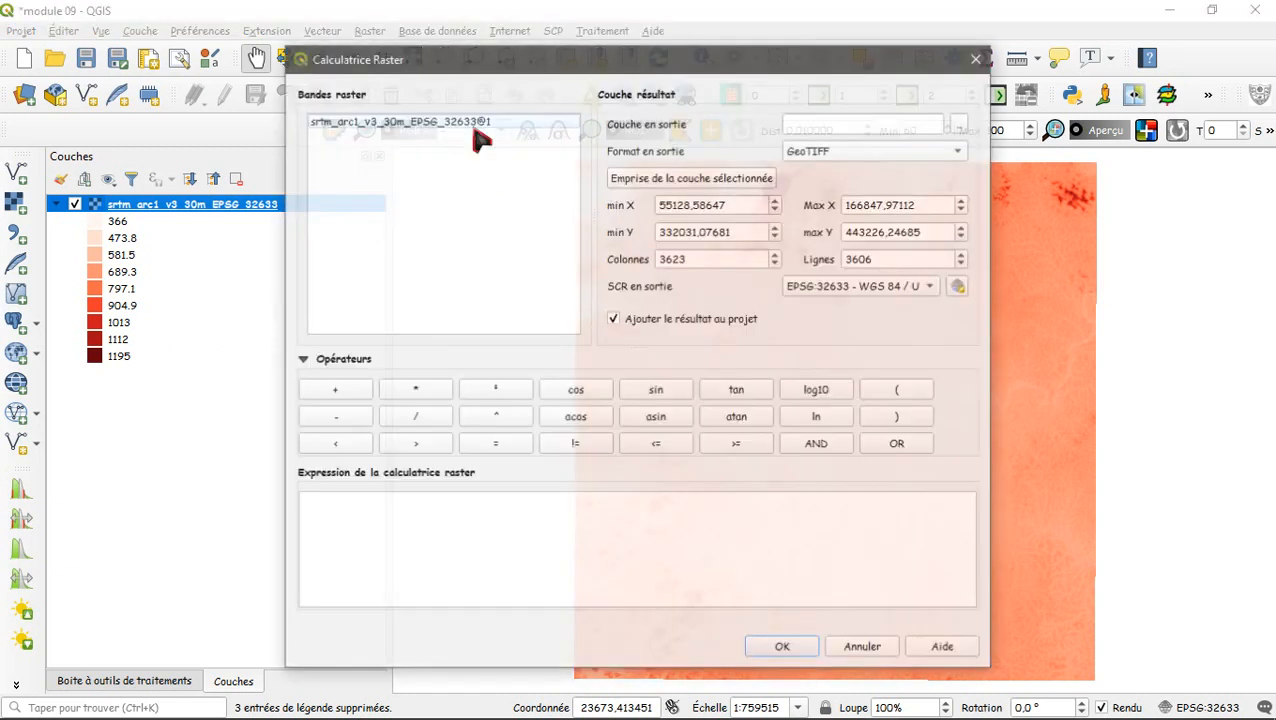
double_click(377, 127)
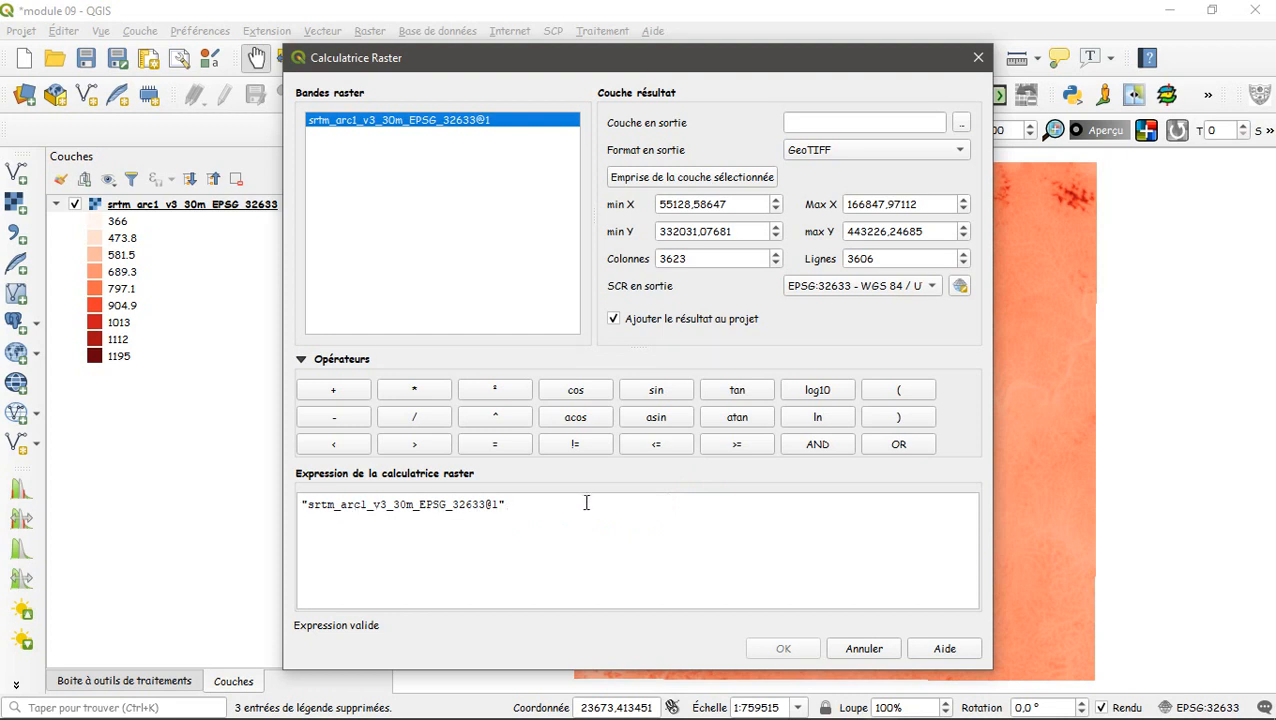
click(656, 444)
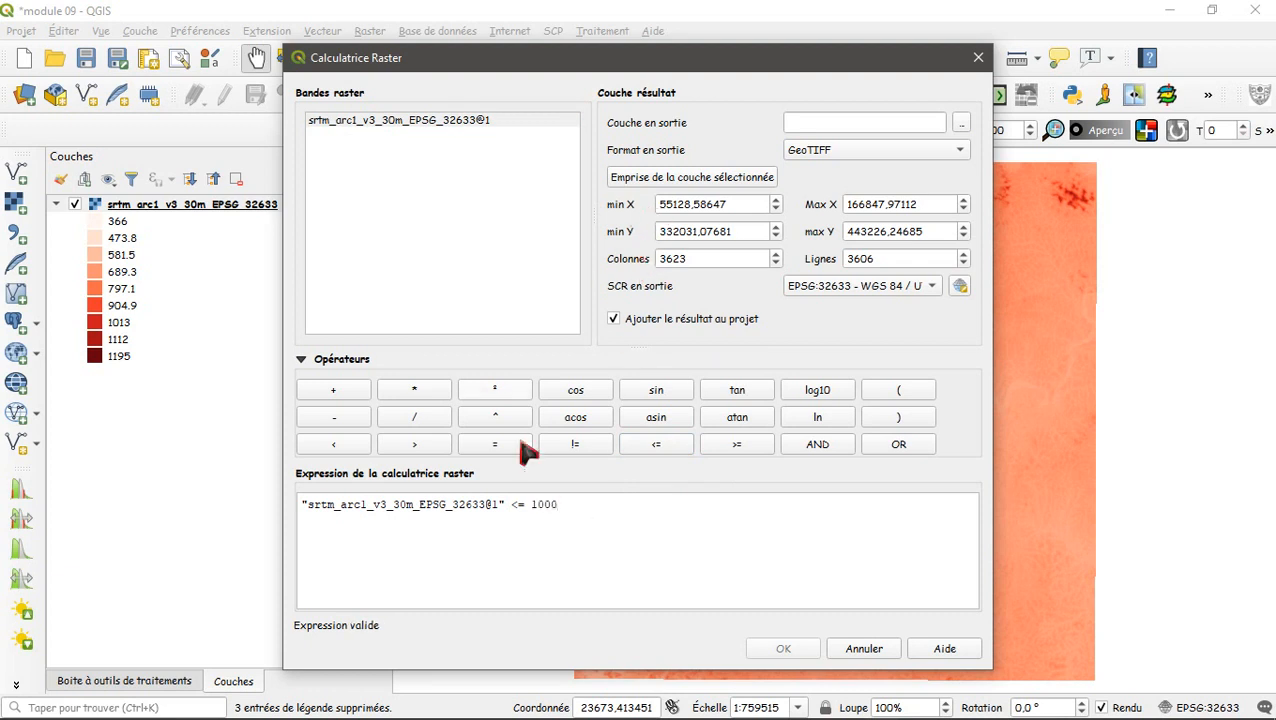
Step: Set the calculator's output layer to Mfoundi1_1000 in the M9 folder and run the calculation
click(964, 124)
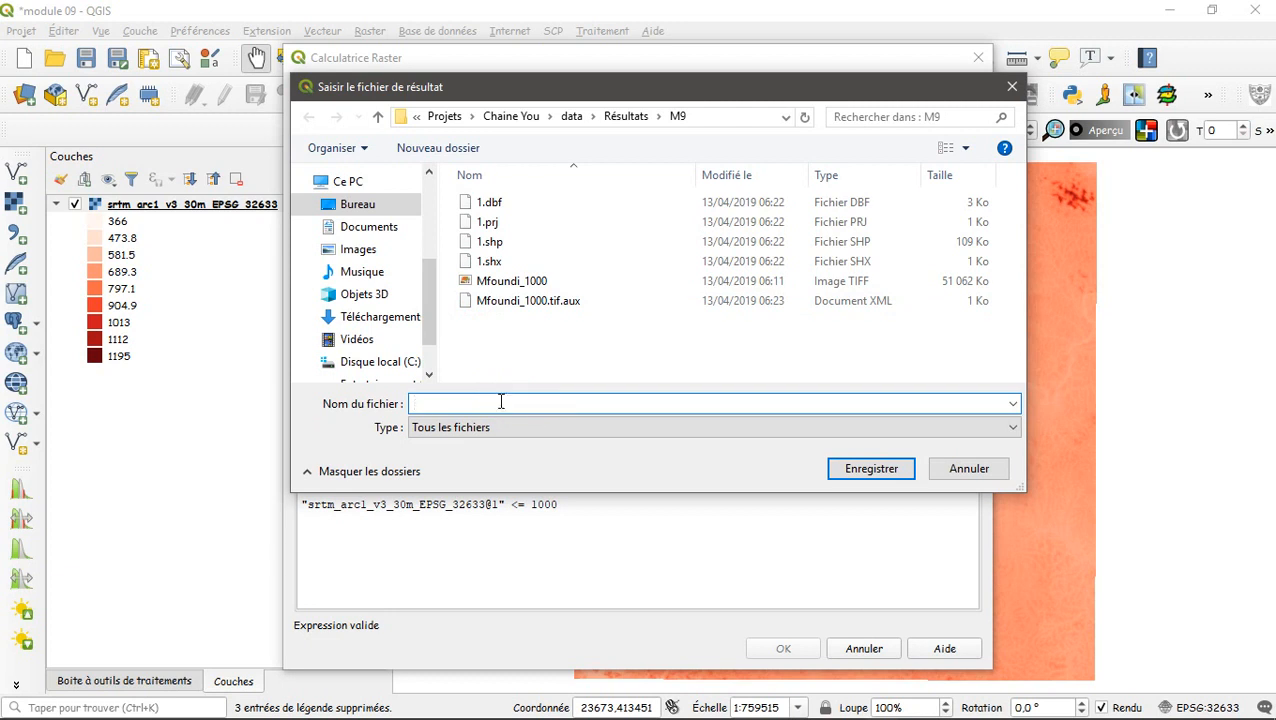
click(505, 281)
click(463, 403)
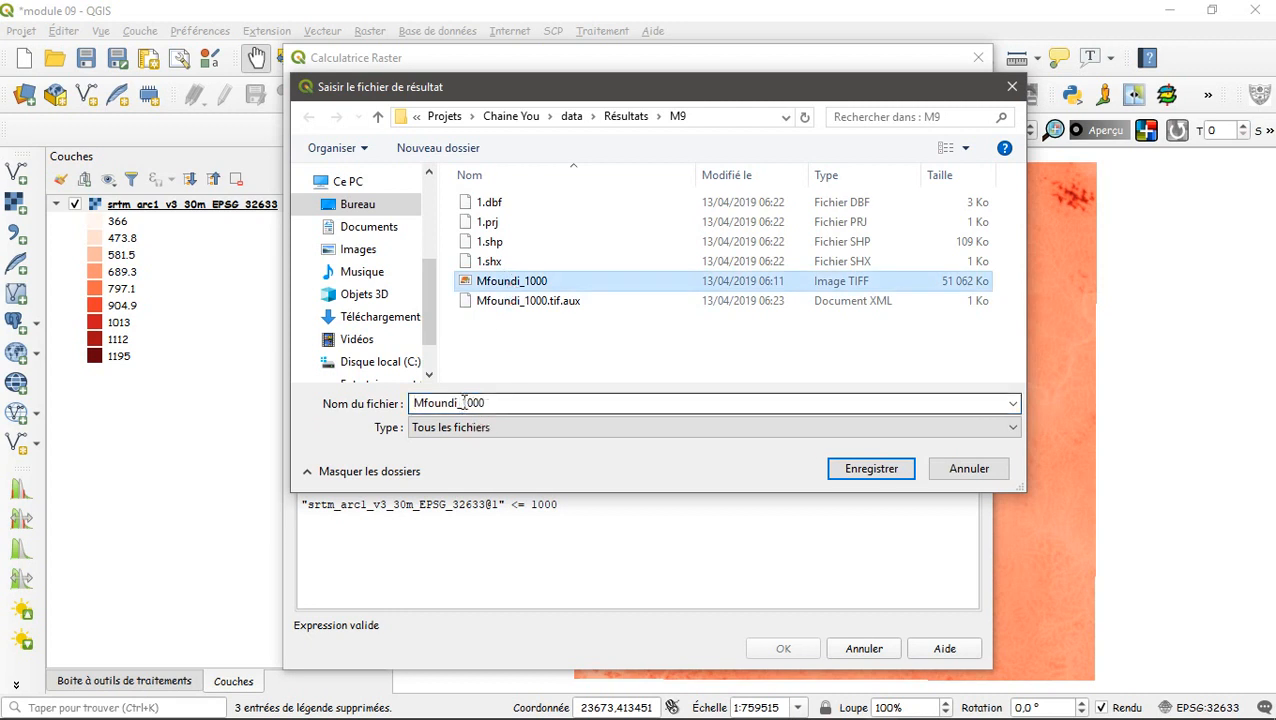
double_click(465, 403)
click(464, 403)
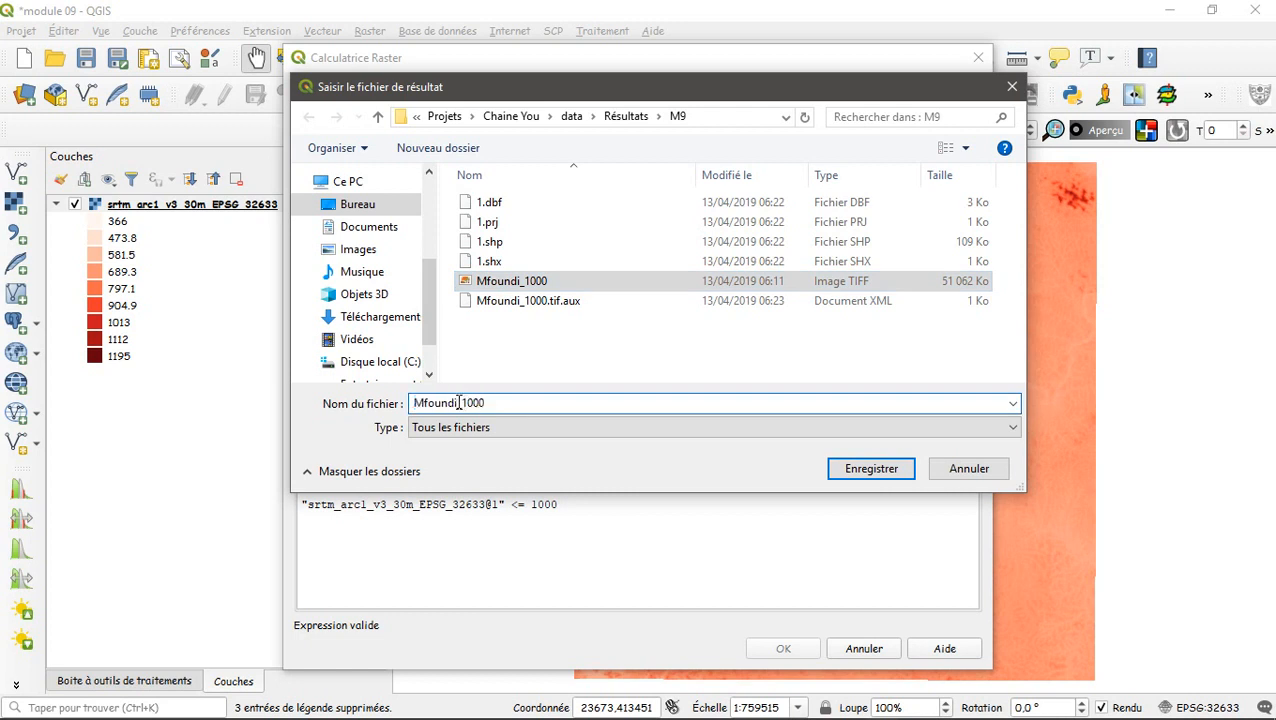
text(1)
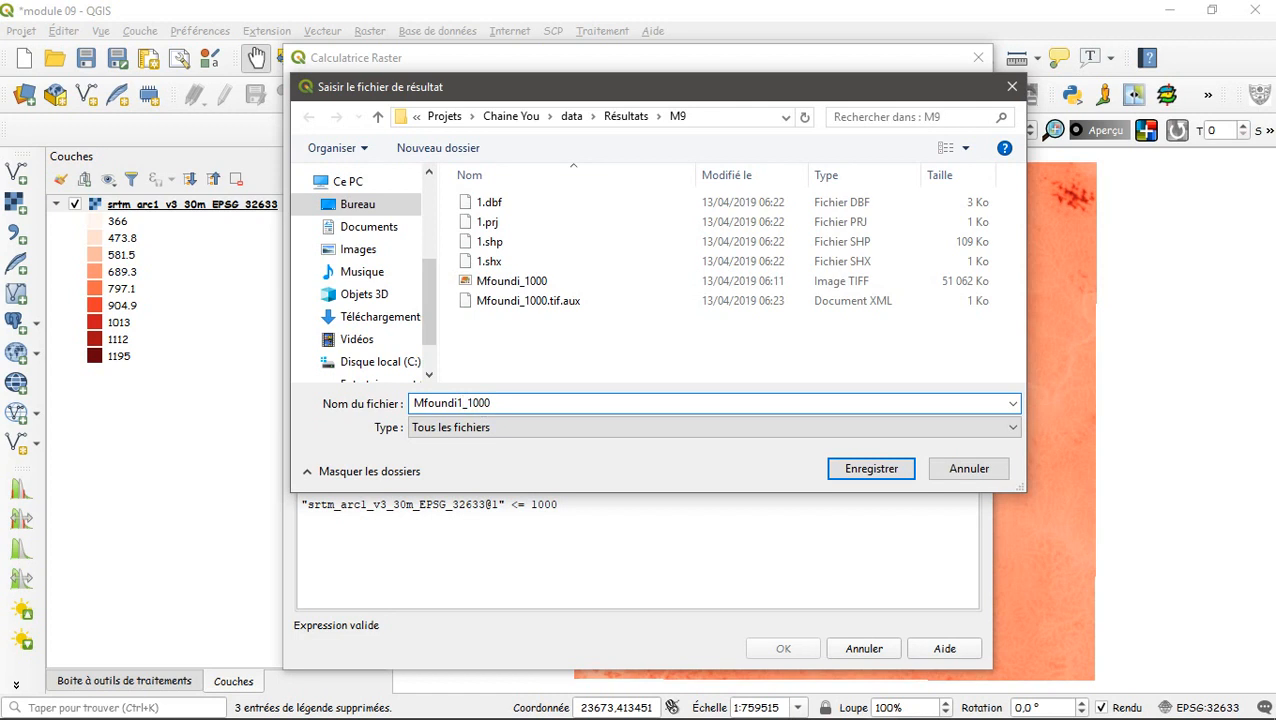
click(872, 470)
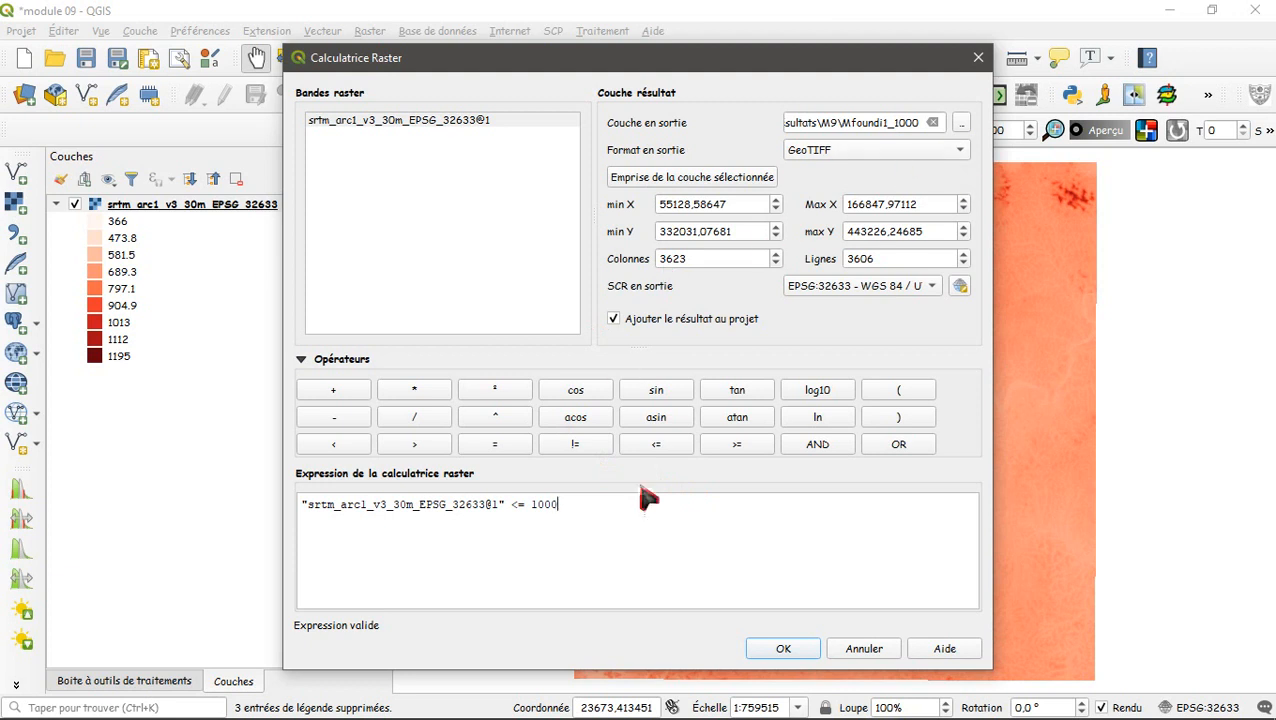
click(799, 651)
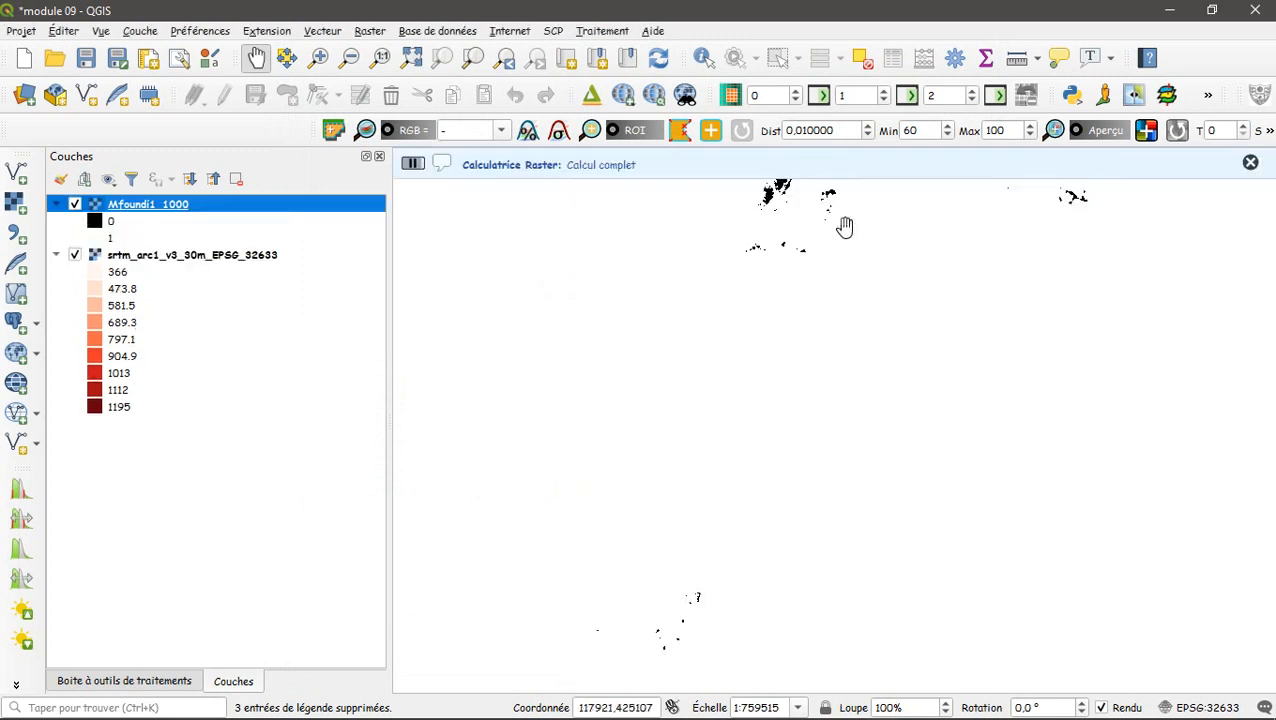
Step: Set the Mfoundi1_1000 layer's render type to Palette/Valeurs uniques and classify its values
right_click(143, 207)
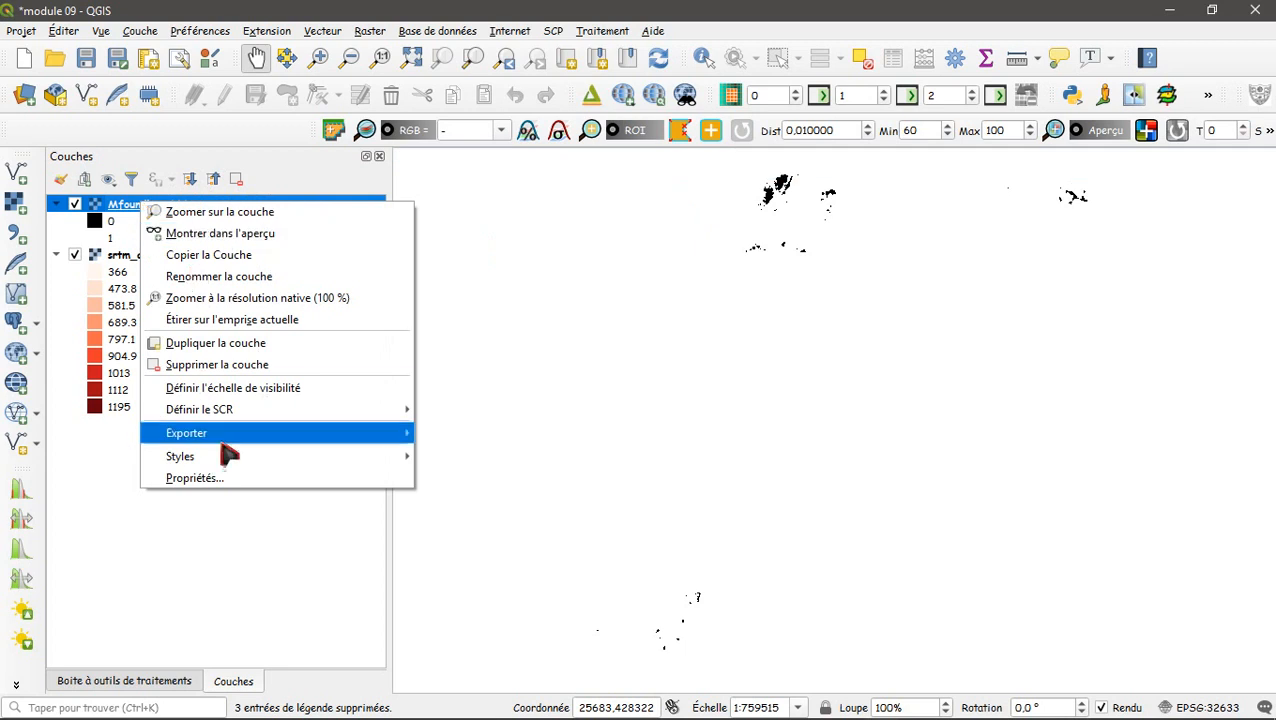
click(234, 484)
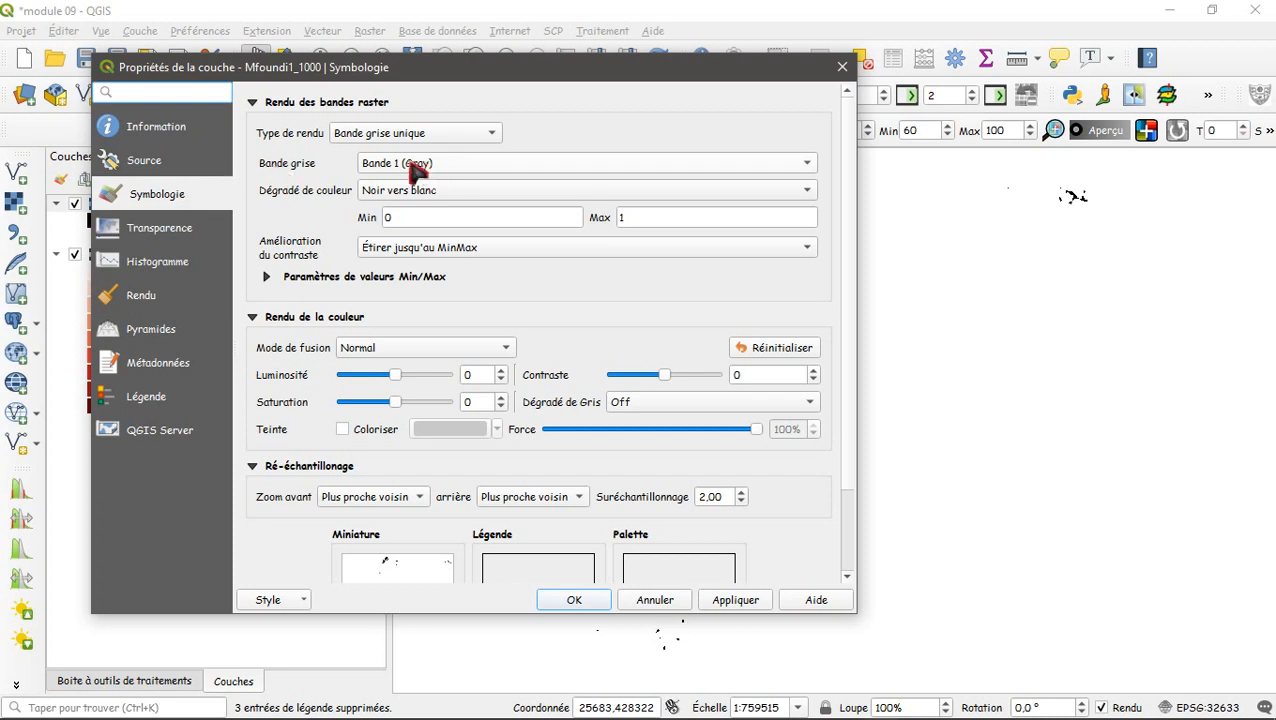
click(485, 133)
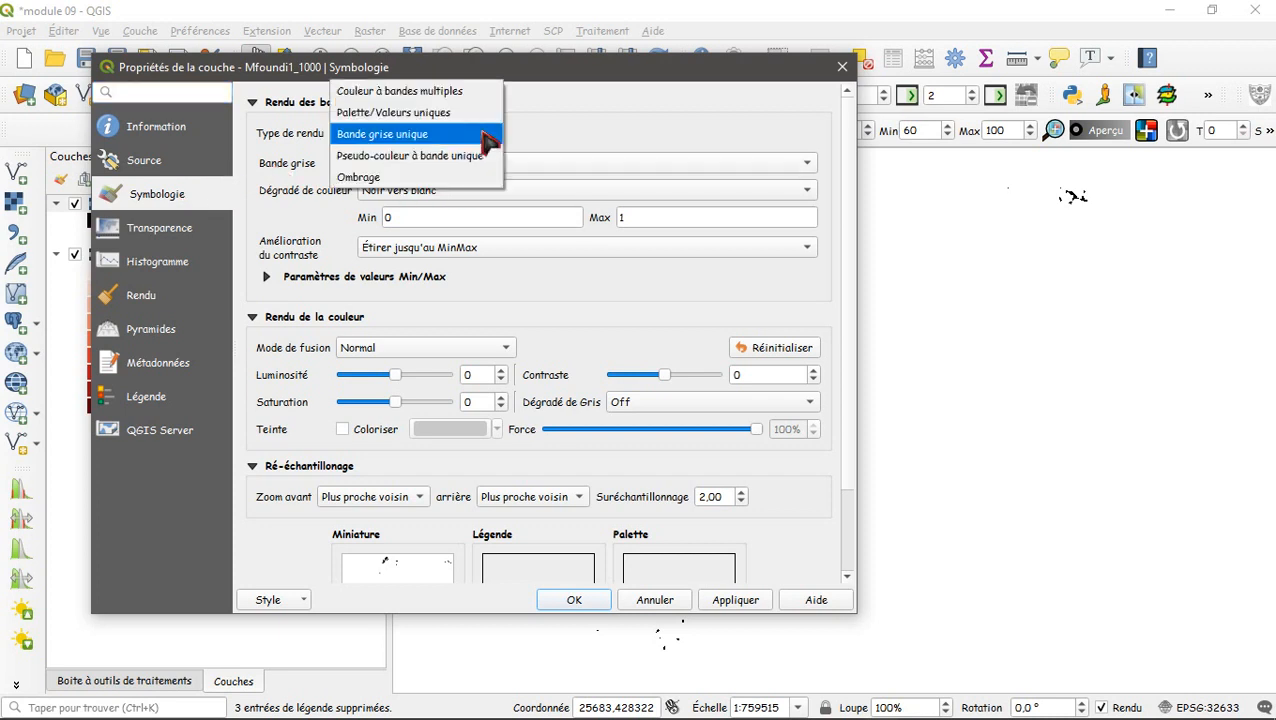
click(452, 112)
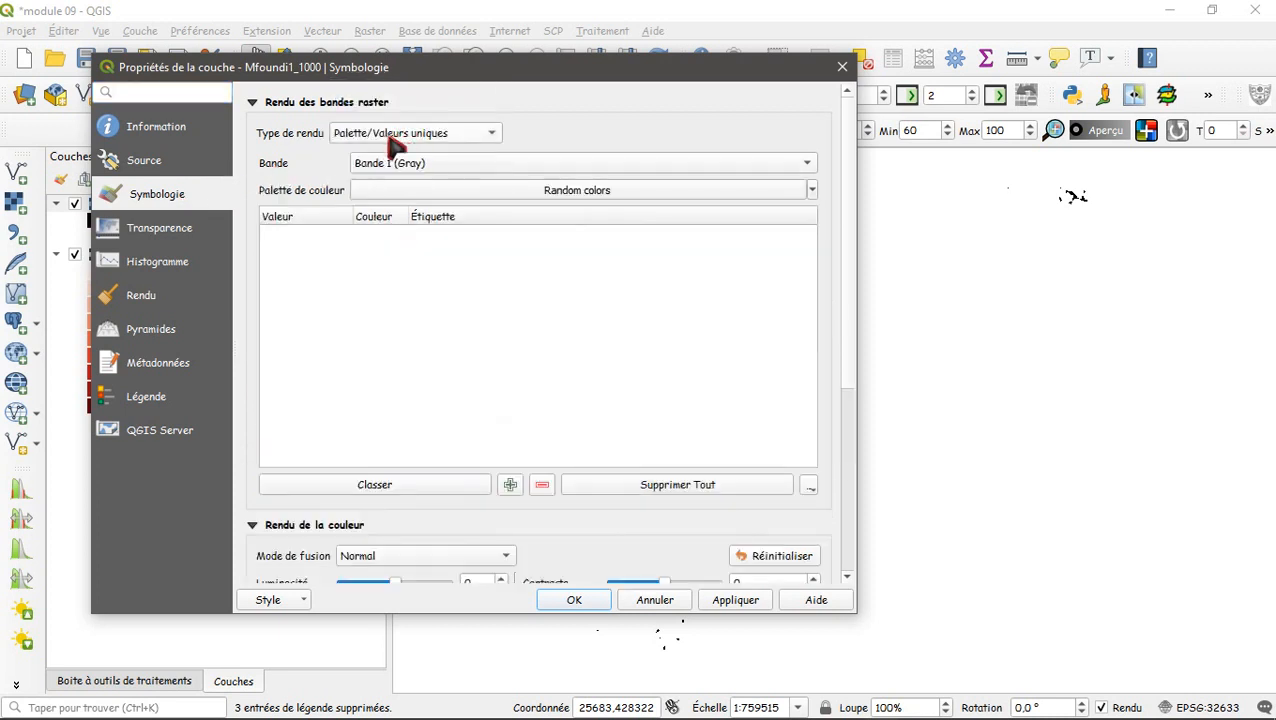
click(370, 486)
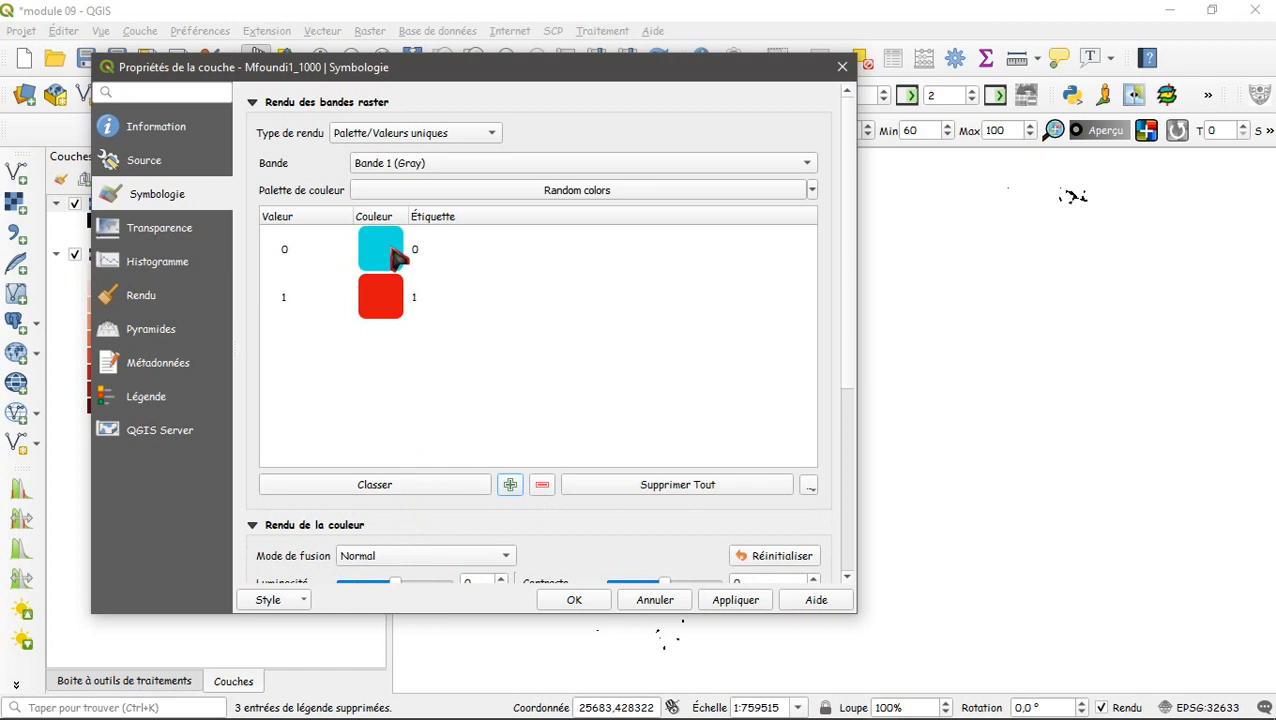
Step: Change the colour of class 0 in Mfoundi1_1000 to bright red, #f31509
double_click(390, 260)
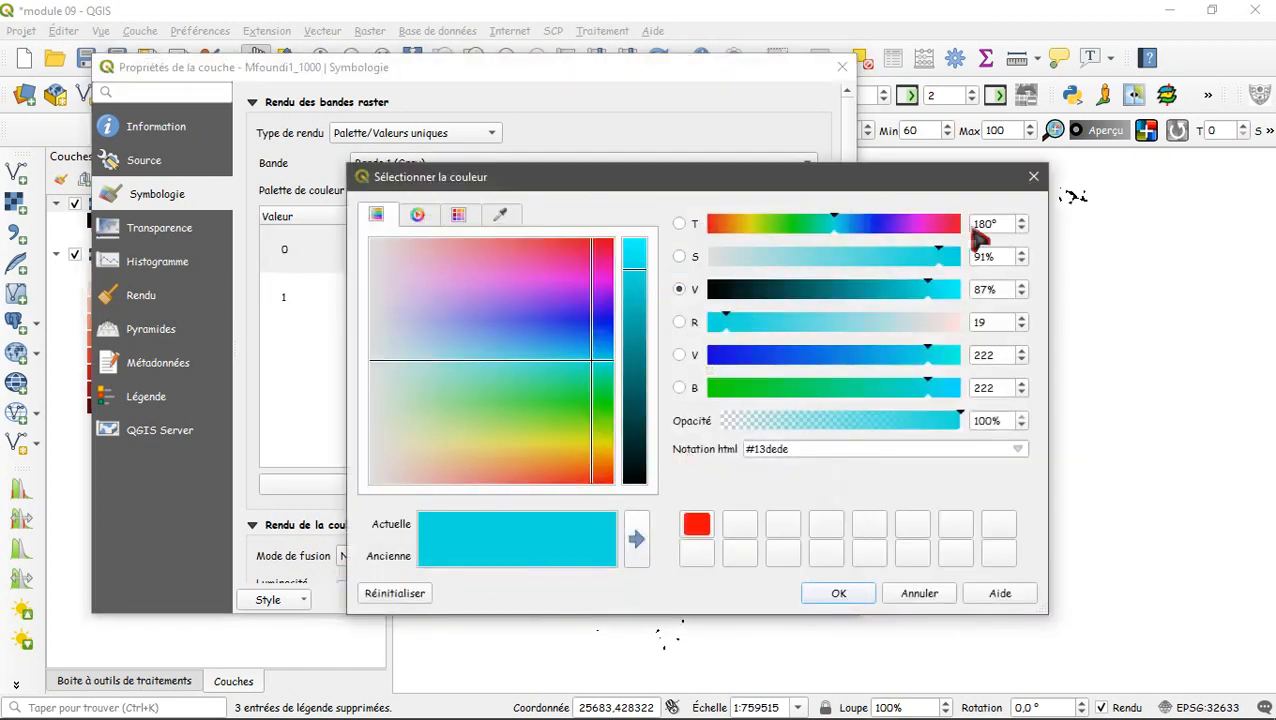
click(709, 224)
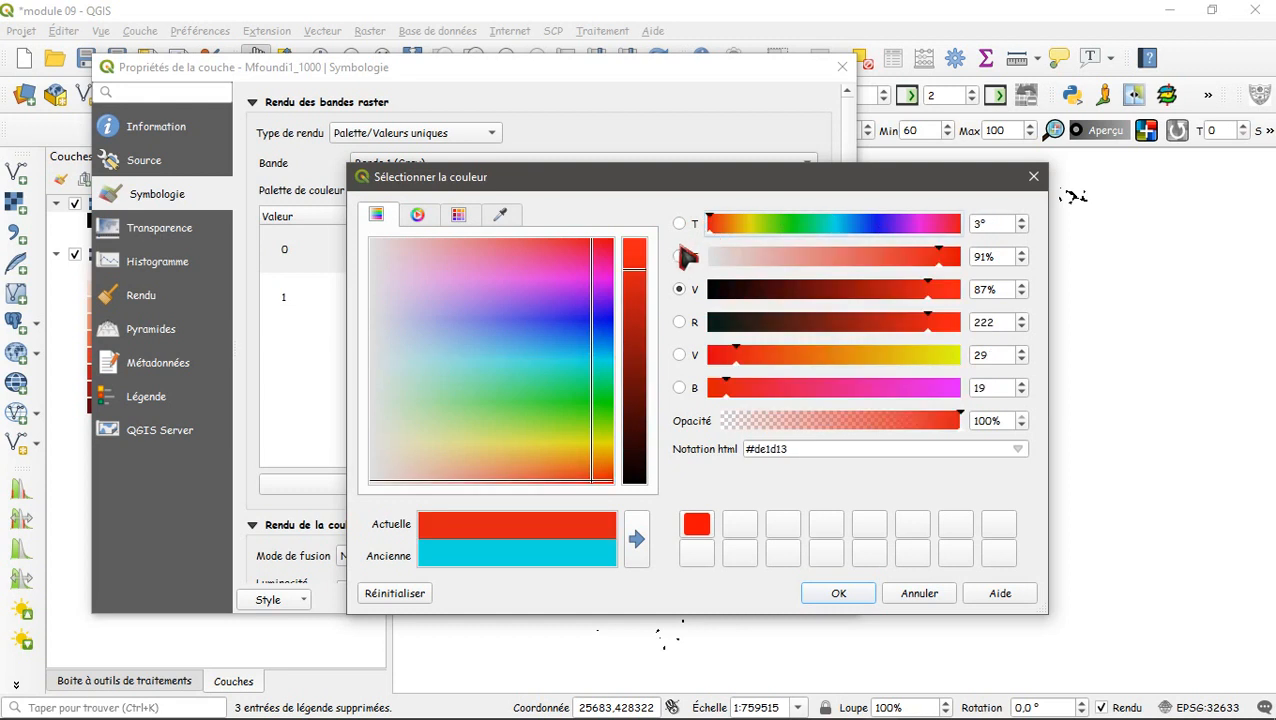
click(636, 254)
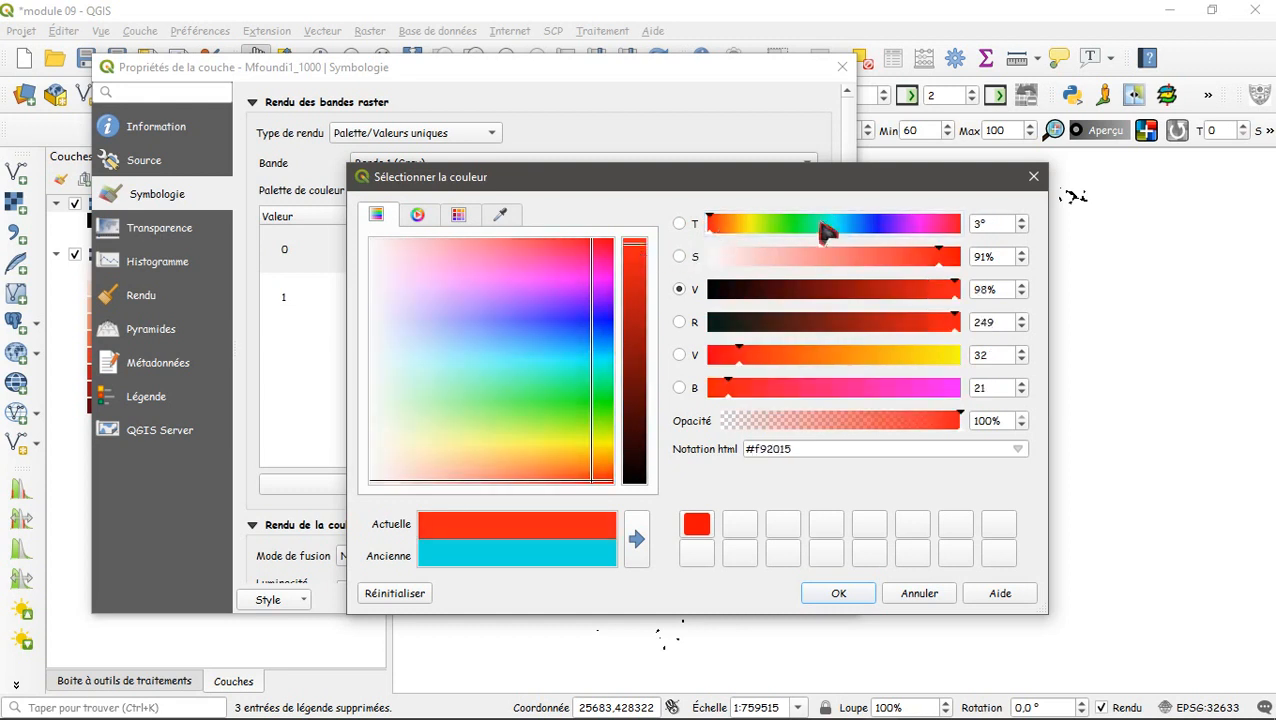
click(953, 258)
click(954, 300)
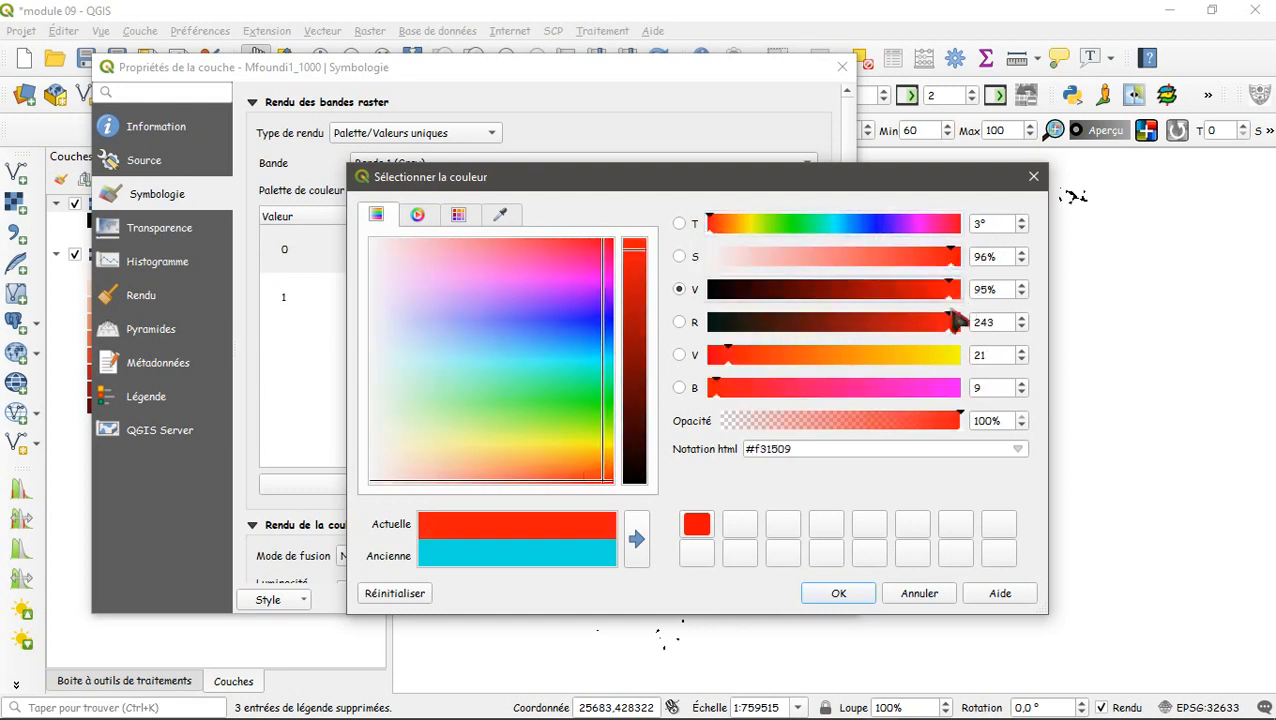
click(840, 596)
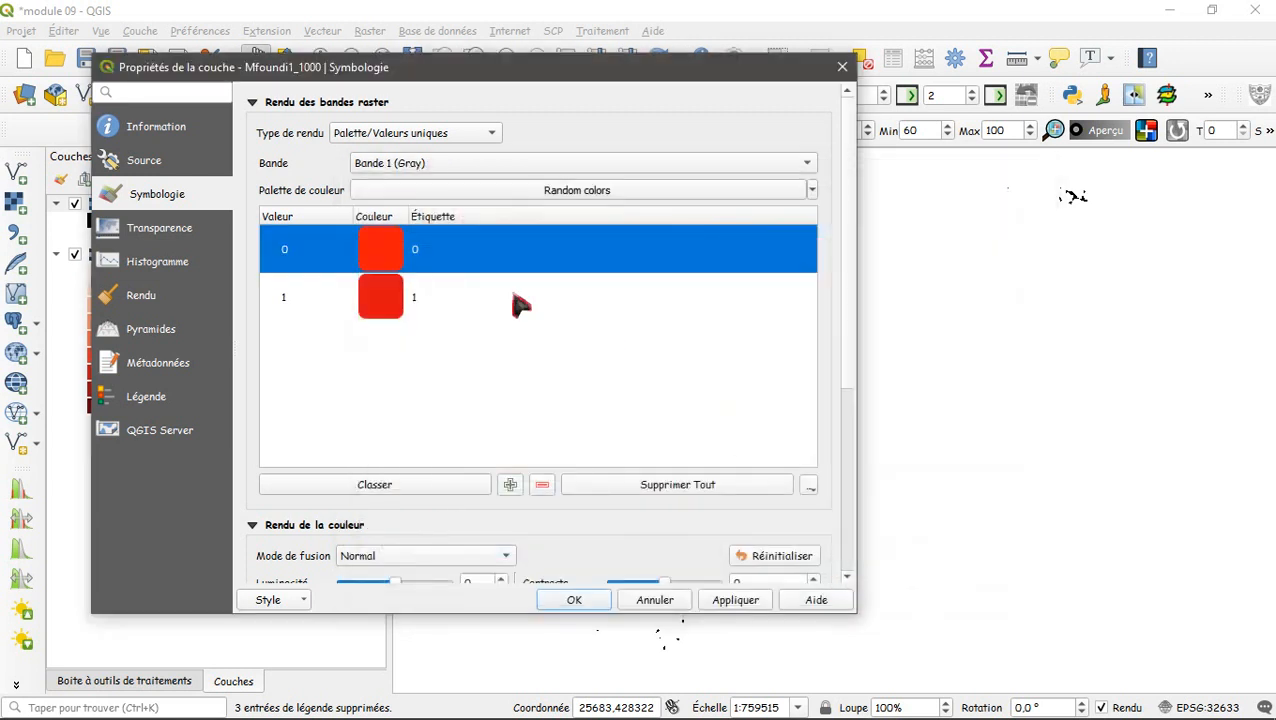
Step: Change the colour of class 1 to near-white, #fefef8, and apply the symbology to the Mfoundi1_1000 layer
double_click(384, 305)
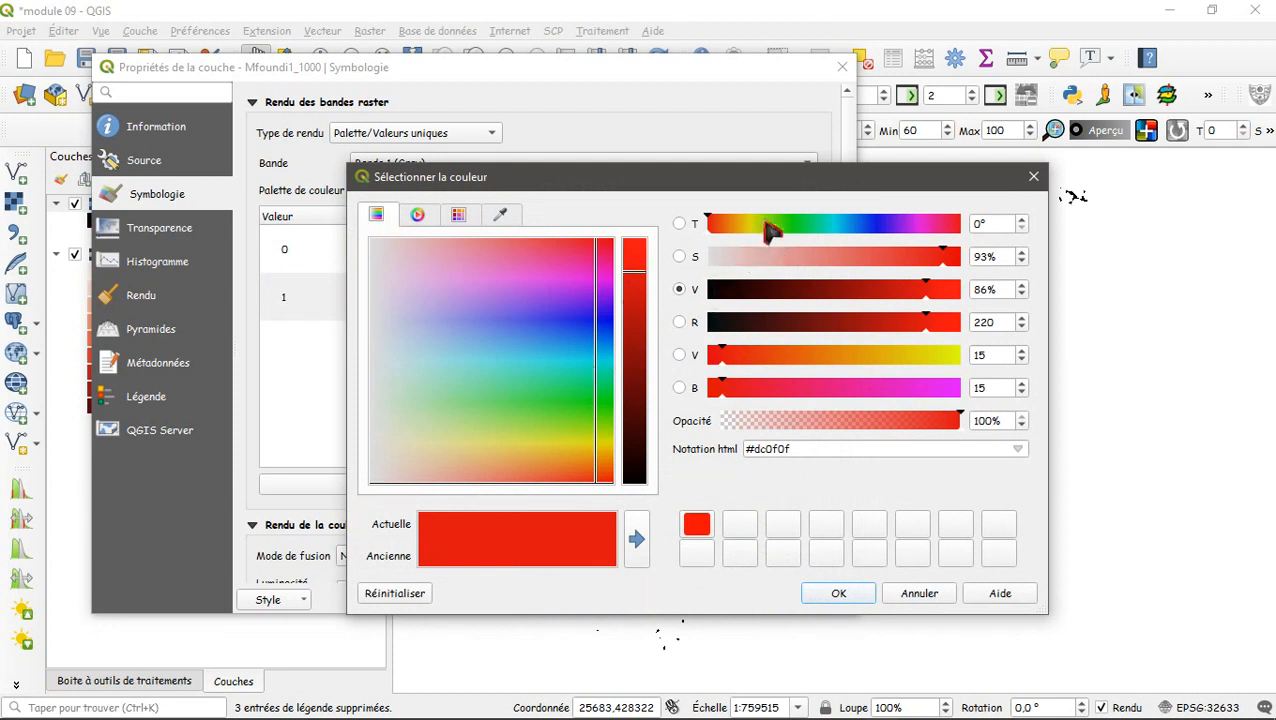
click(963, 358)
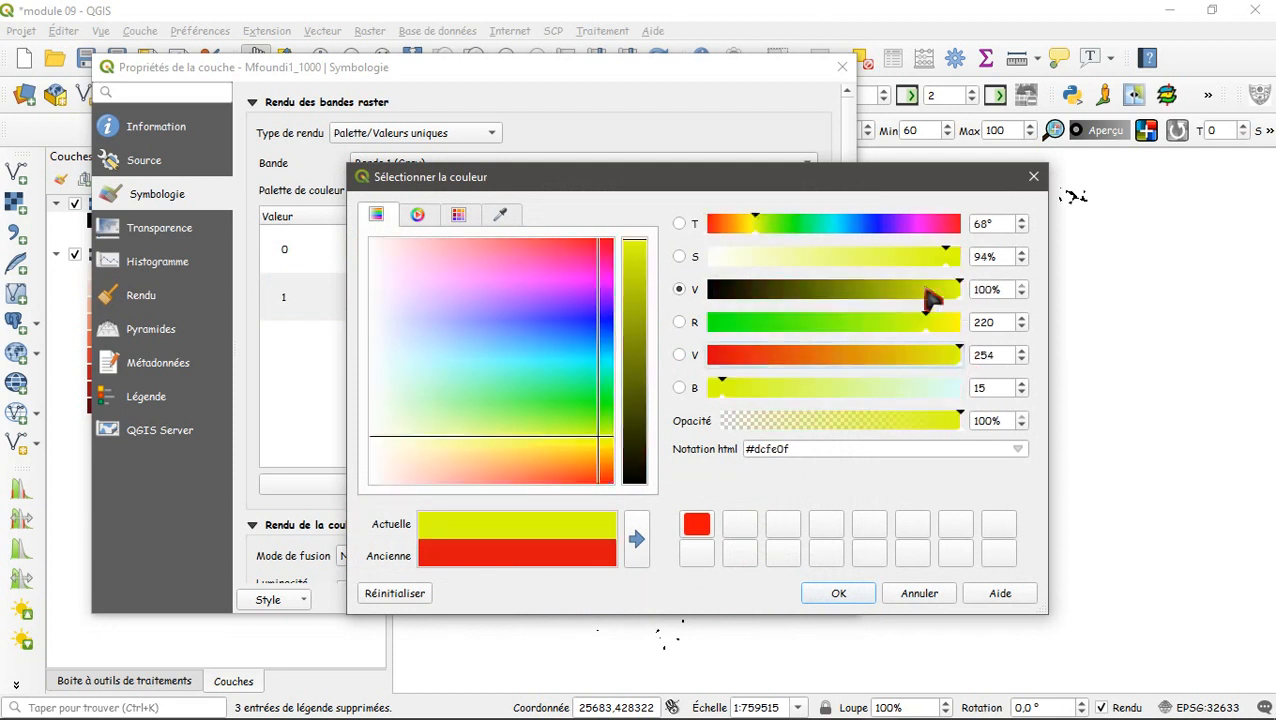
click(713, 258)
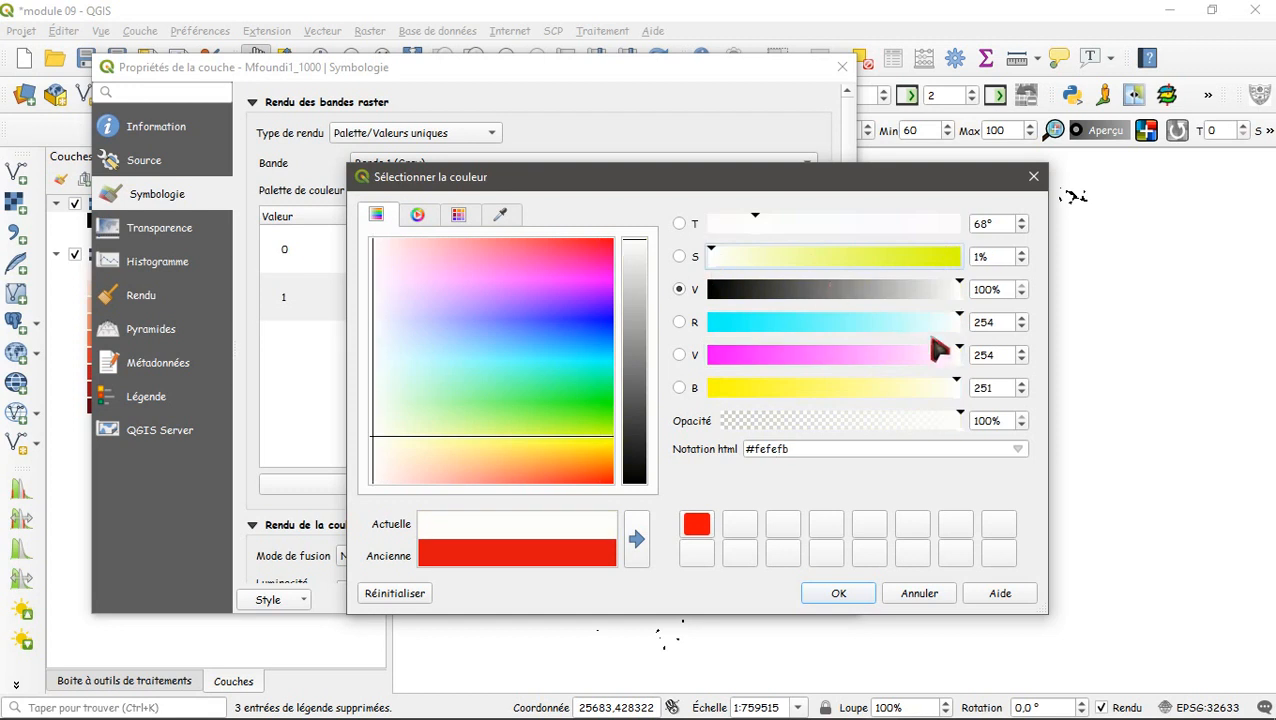
click(955, 390)
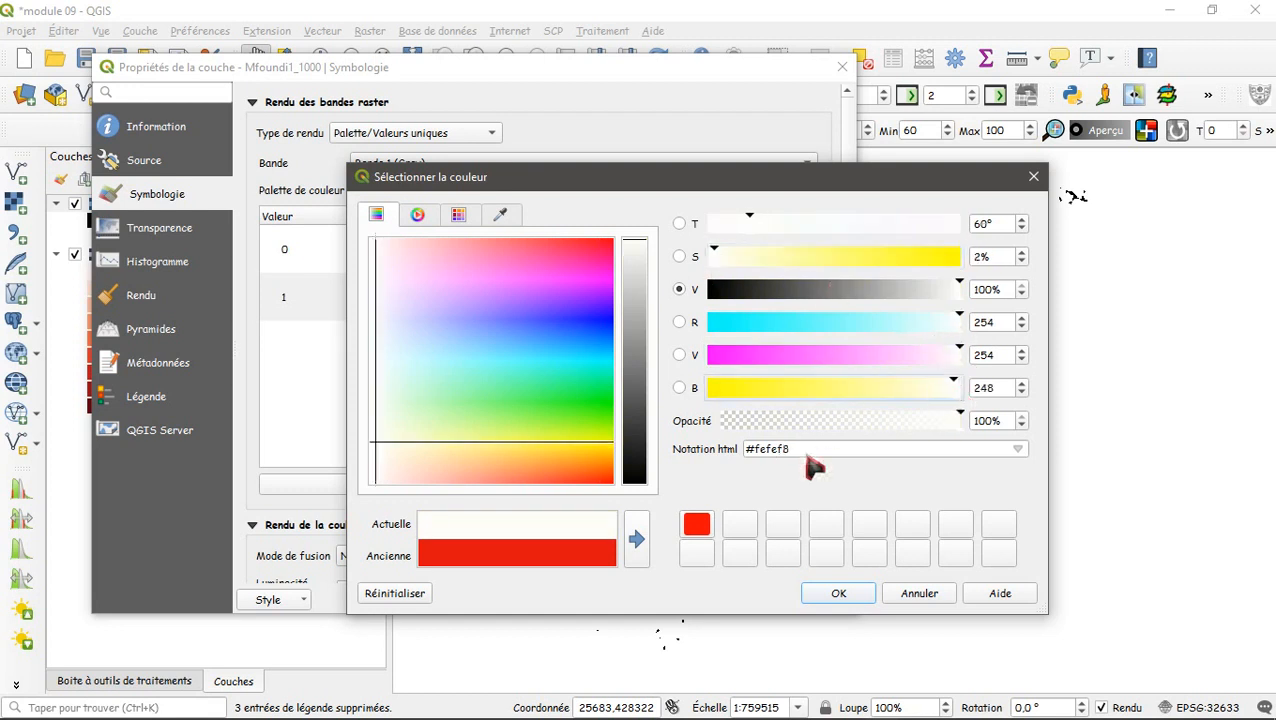
click(818, 594)
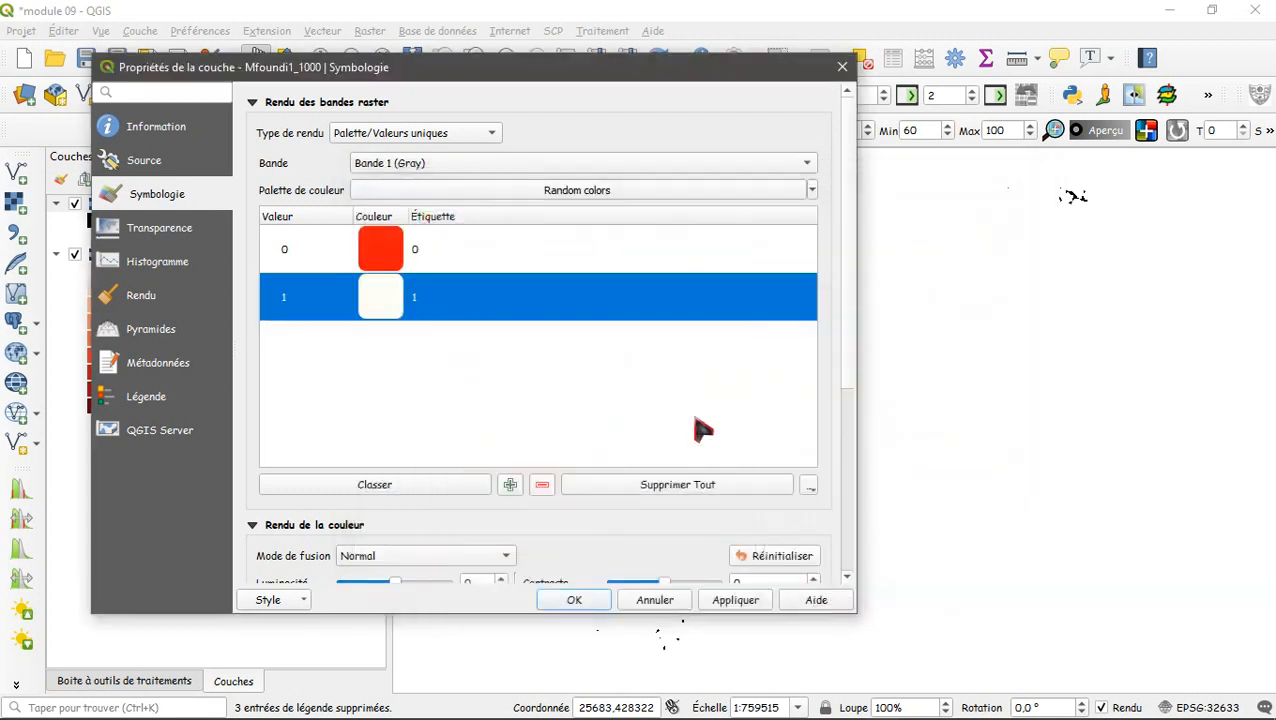
click(738, 600)
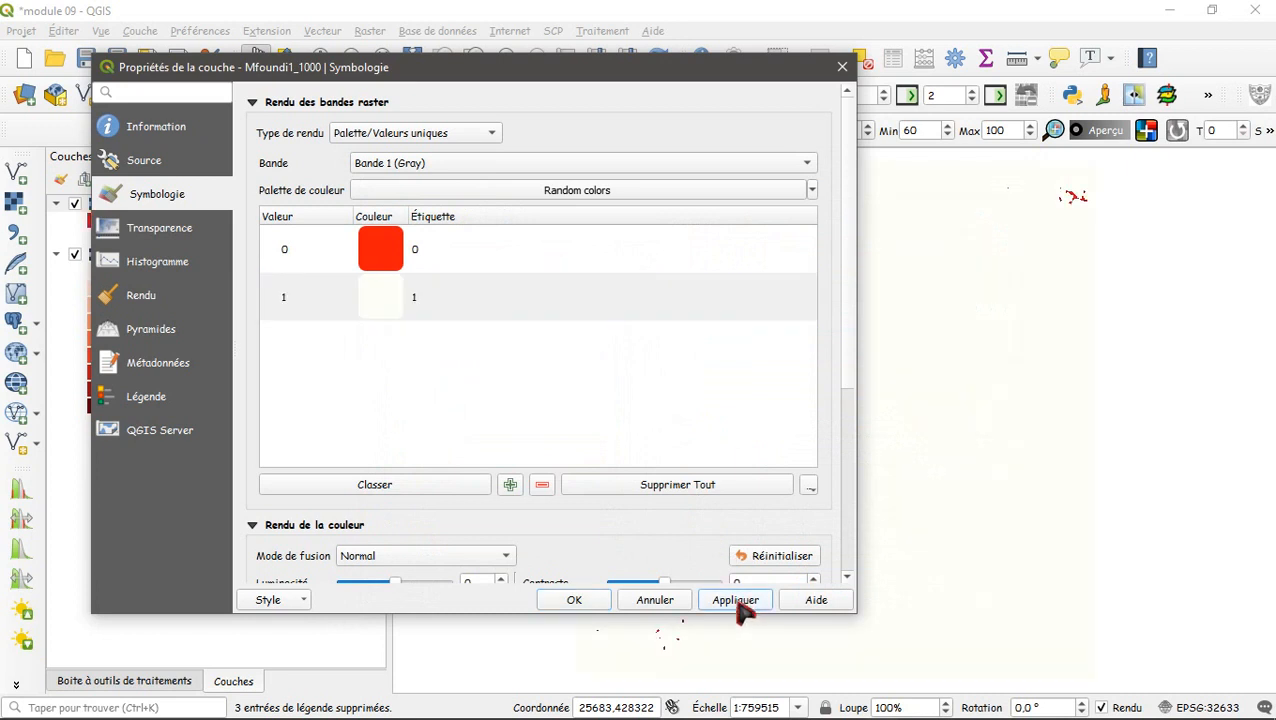
click(572, 603)
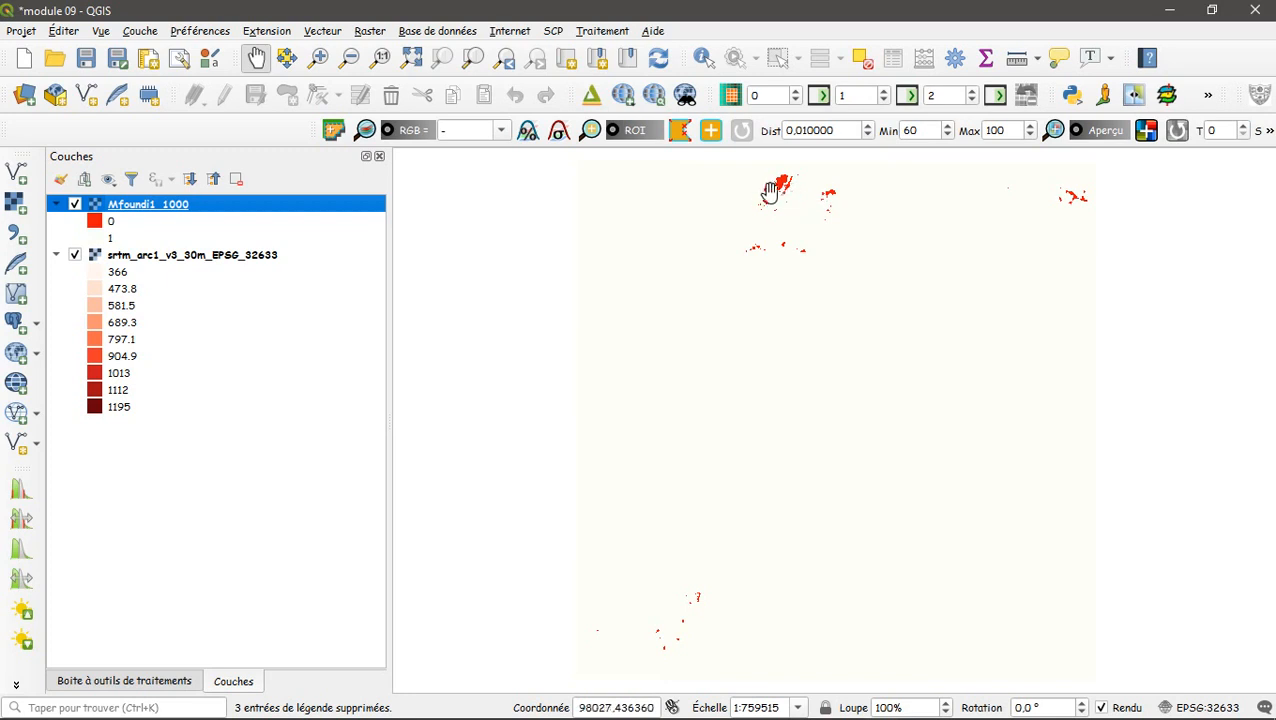
scroll(786, 192, up, 3)
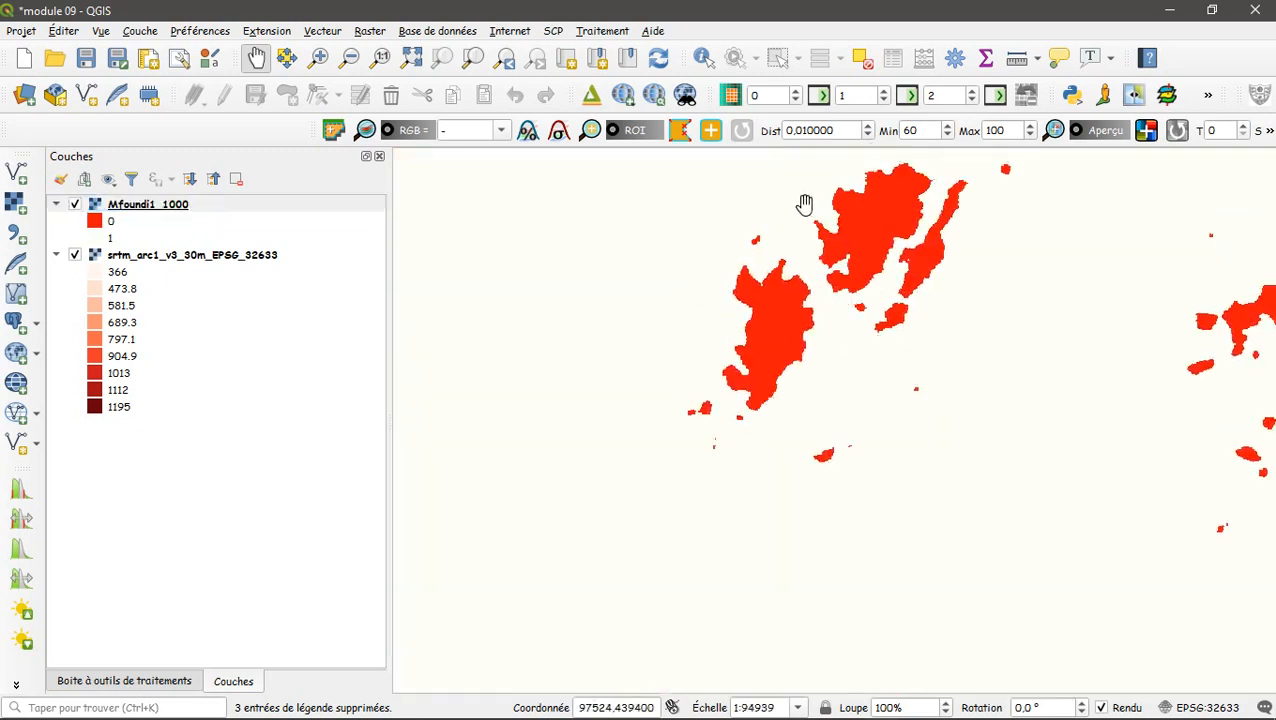
scroll(709, 329, down, 1)
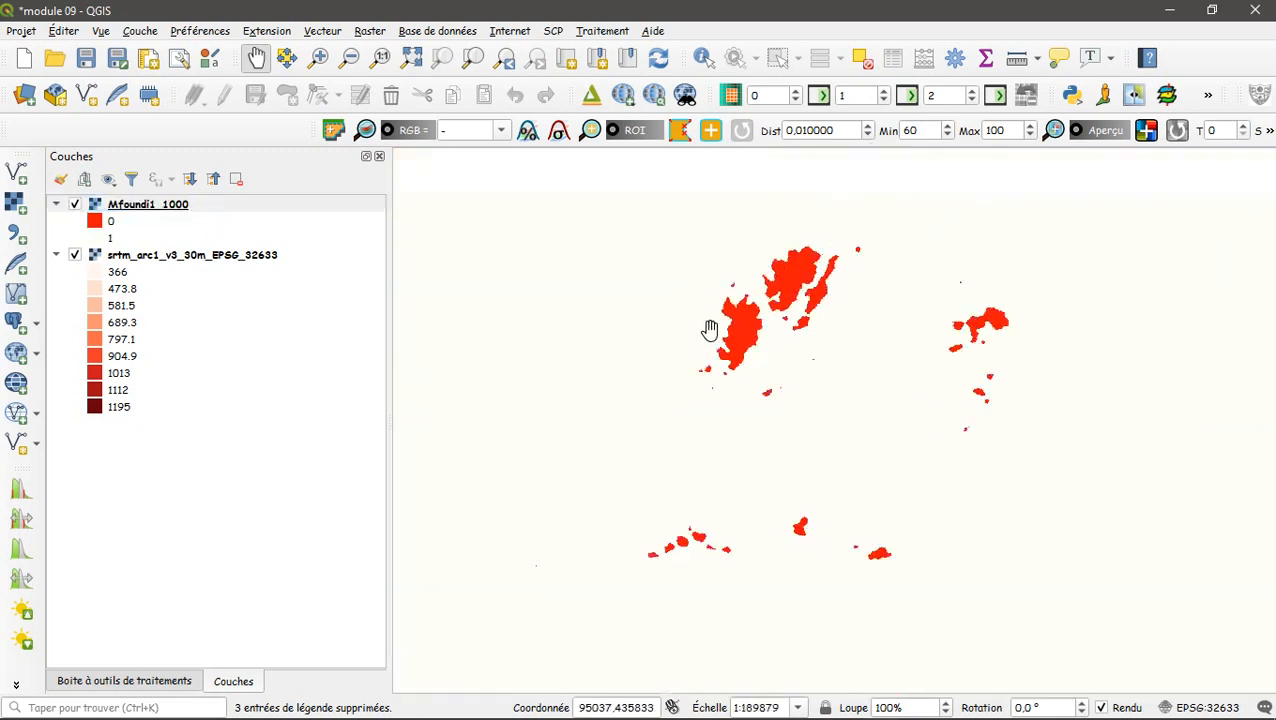
drag(773, 493, 765, 337)
scroll(780, 387, down, 2)
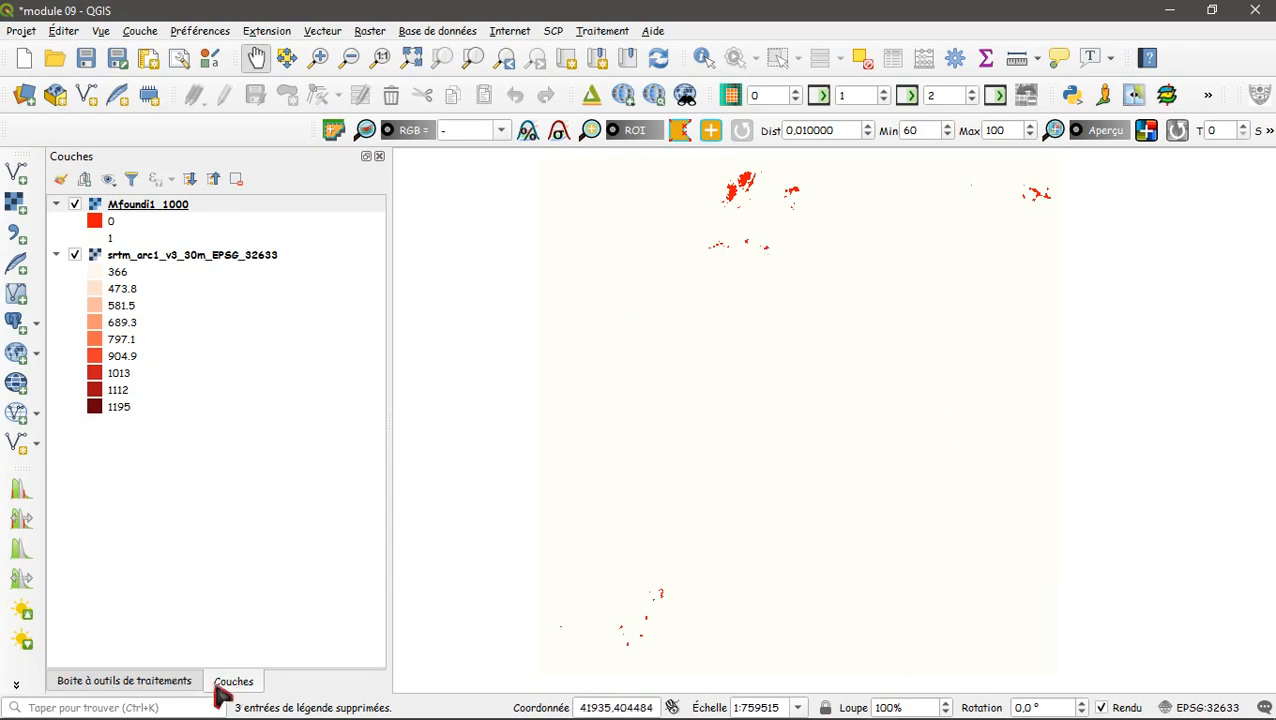
Step: Start the GRASS r.to.vect conversion with Mfoundi1_1000 as the input raster and area as the feature type
click(156, 686)
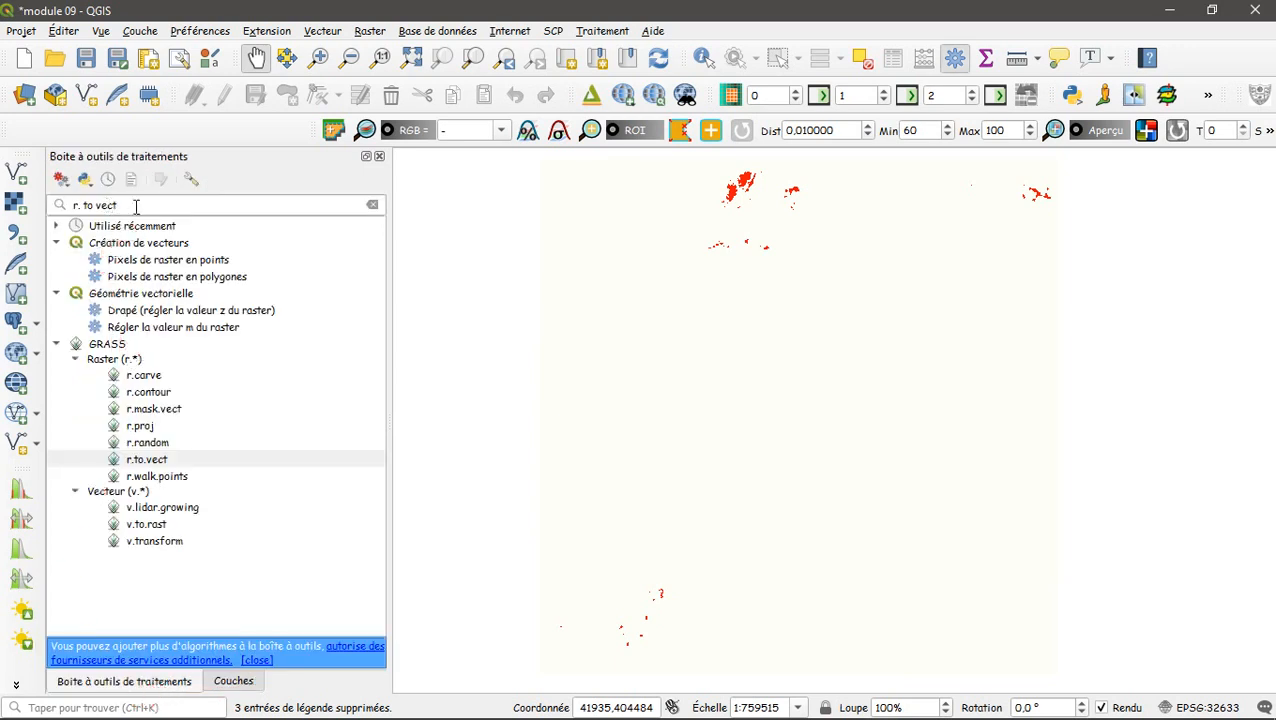
double_click(146, 462)
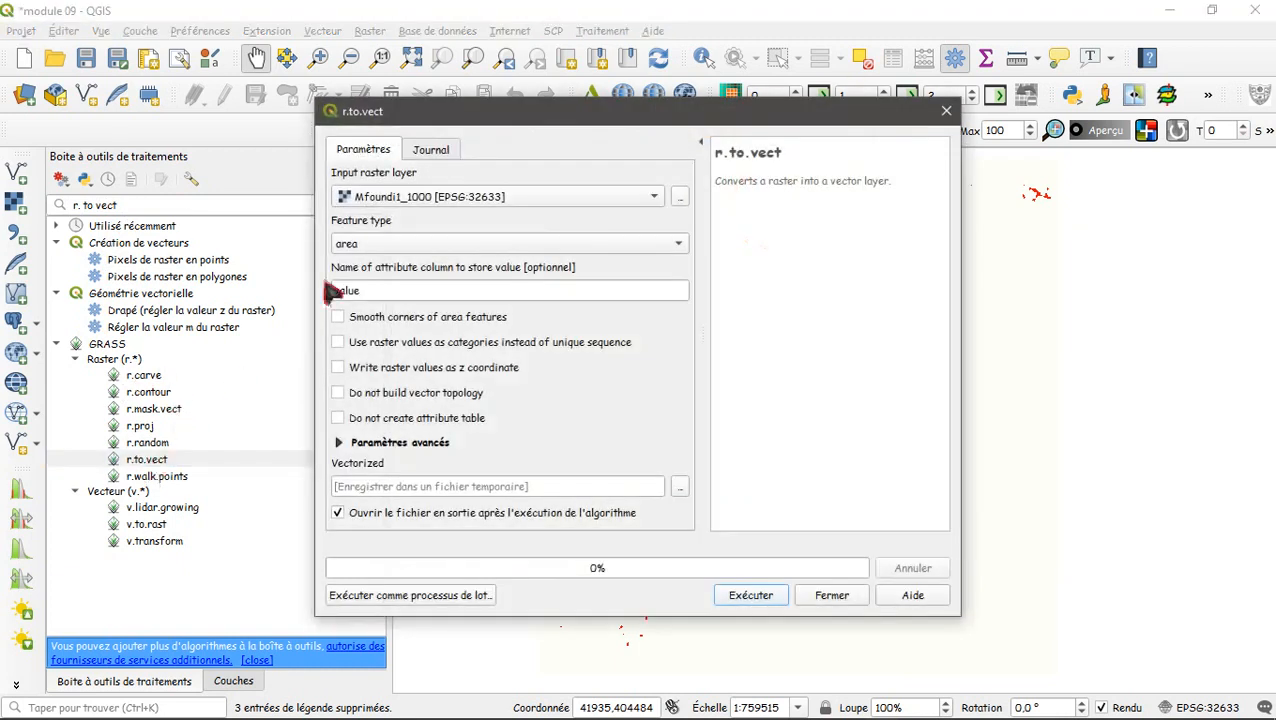
click(662, 200)
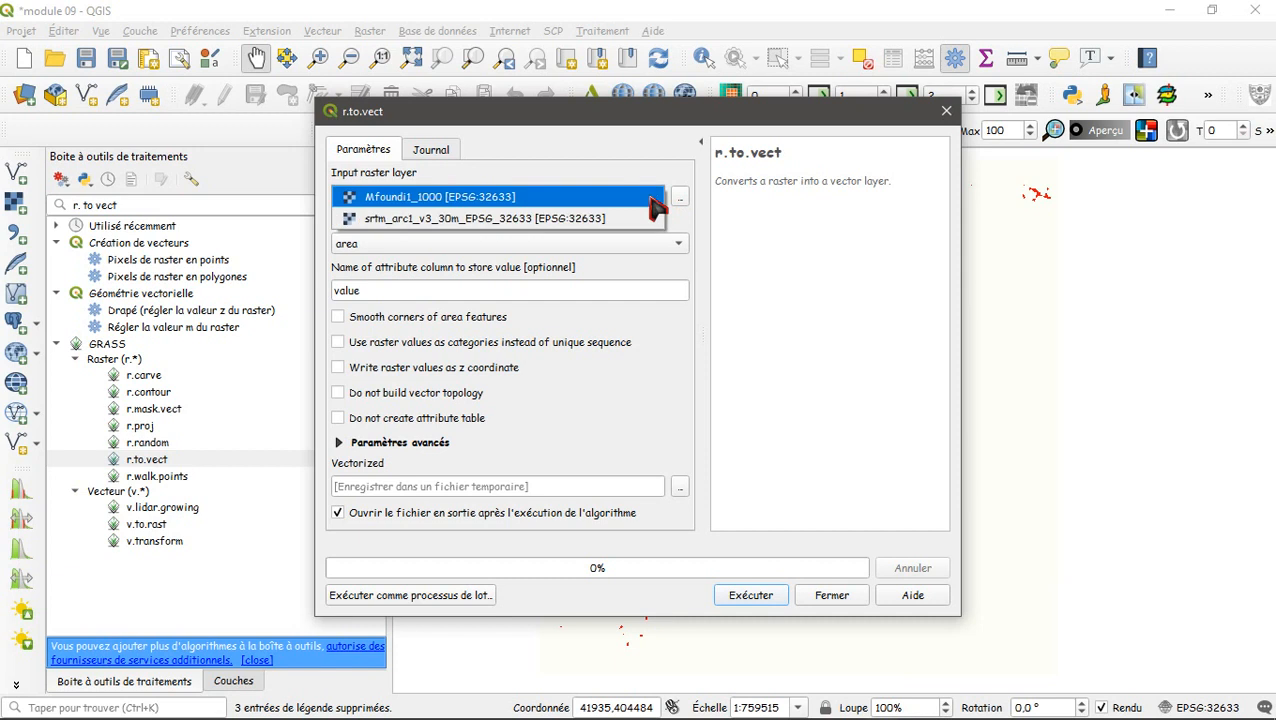
click(487, 205)
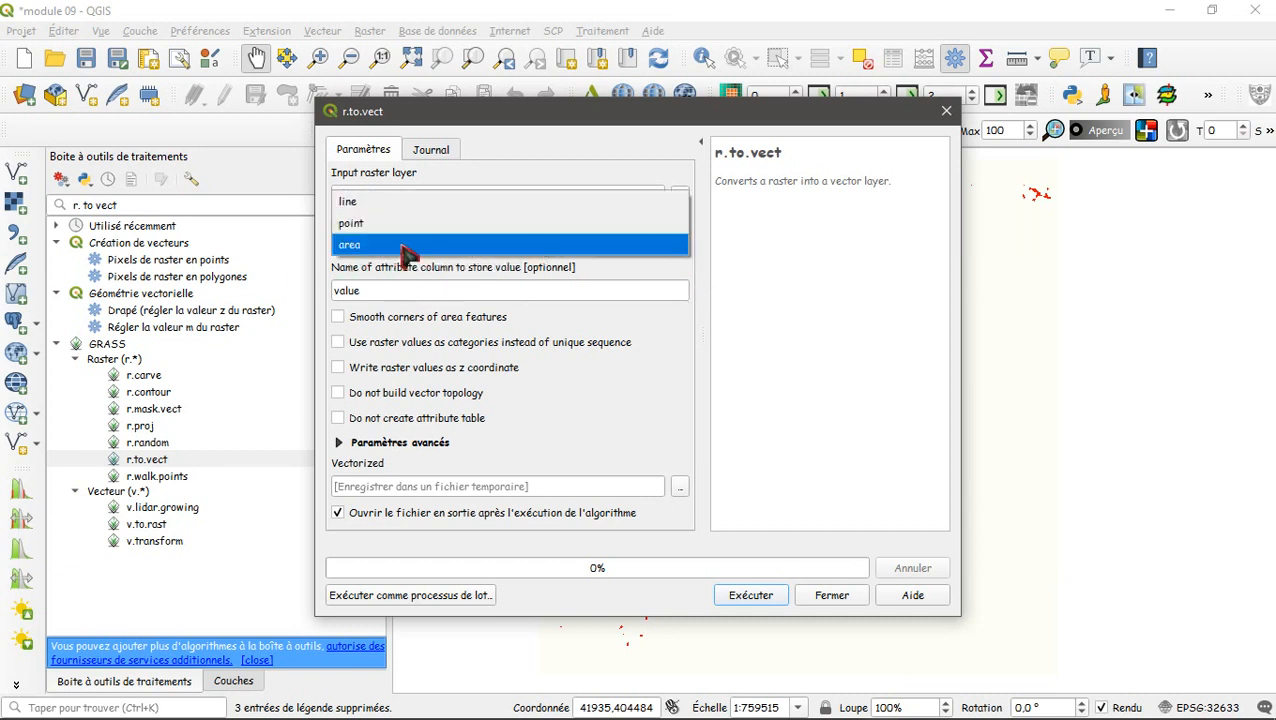
click(352, 248)
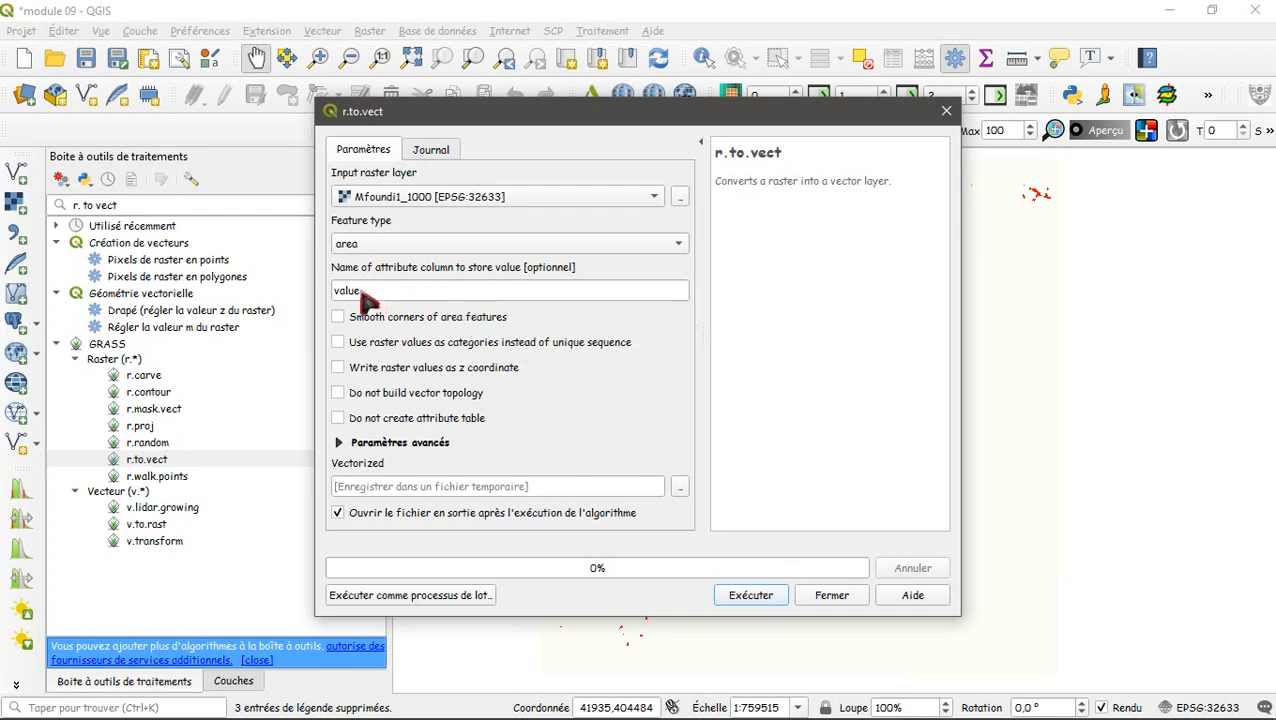
Step: Set the vectorized output to an SHP file called Mfoundi_1000 in the M9 folder and run the conversion
click(680, 487)
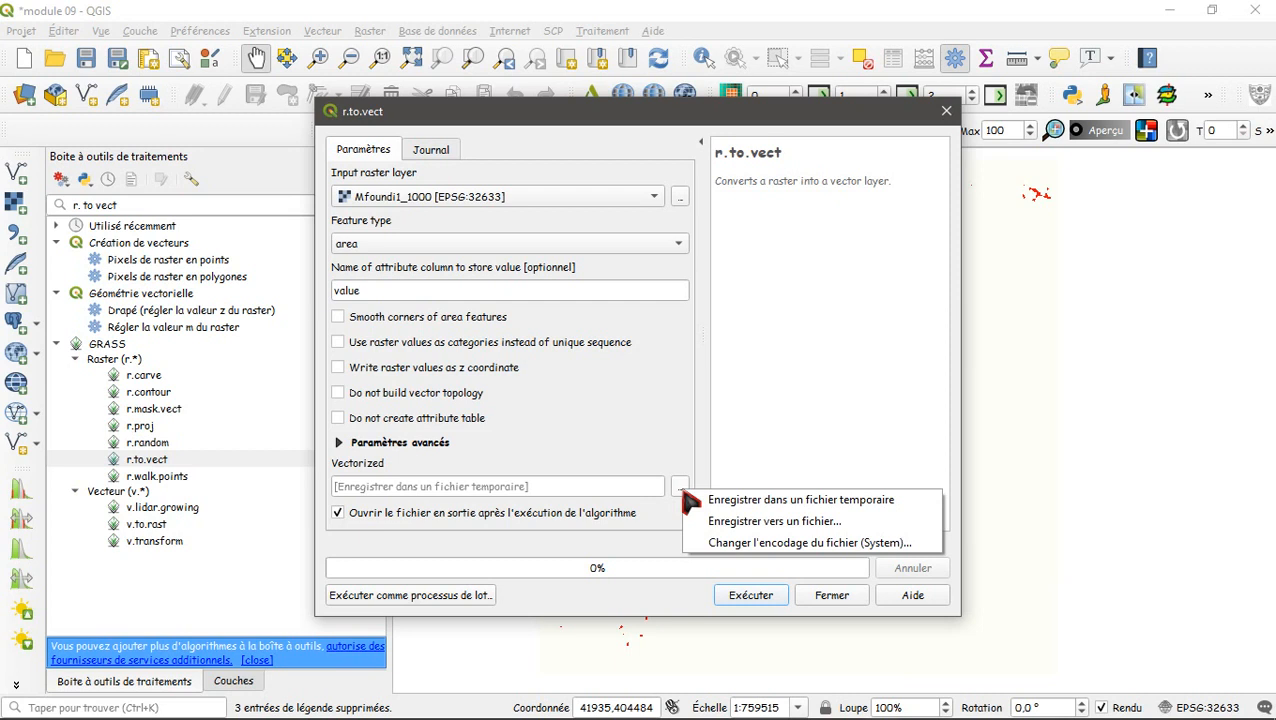
click(735, 524)
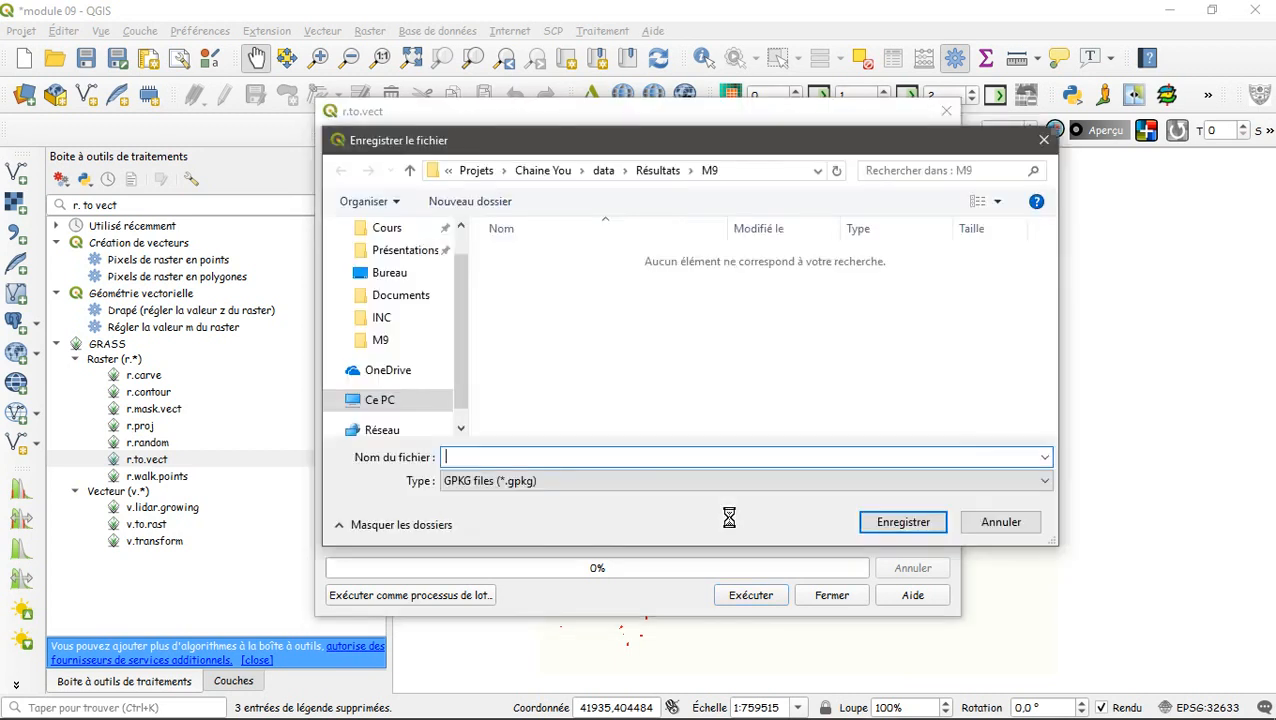
click(514, 480)
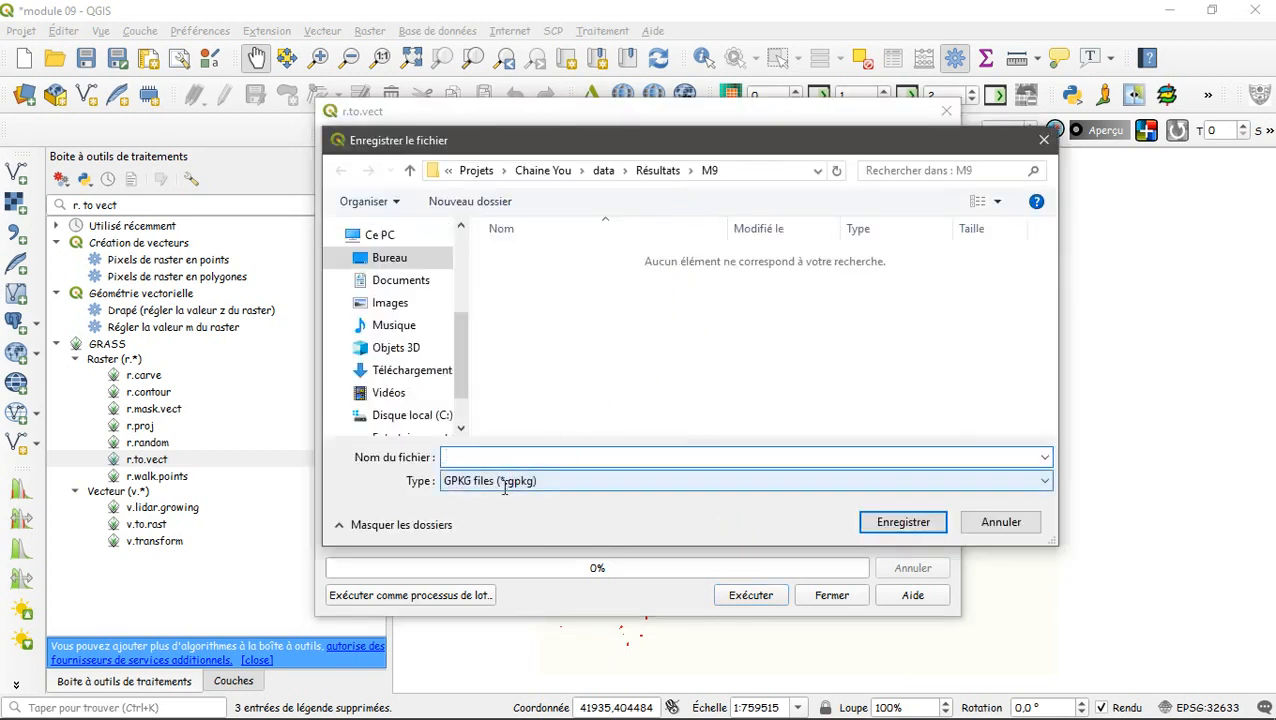
click(484, 185)
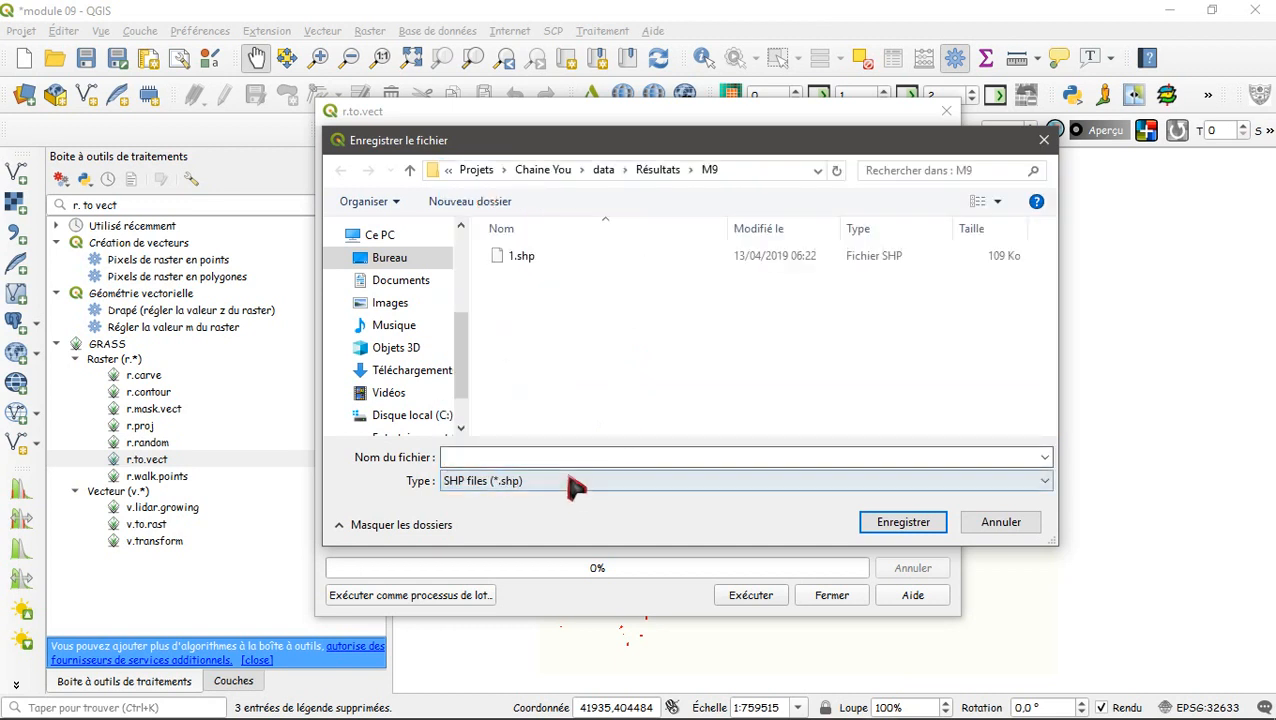
click(501, 457)
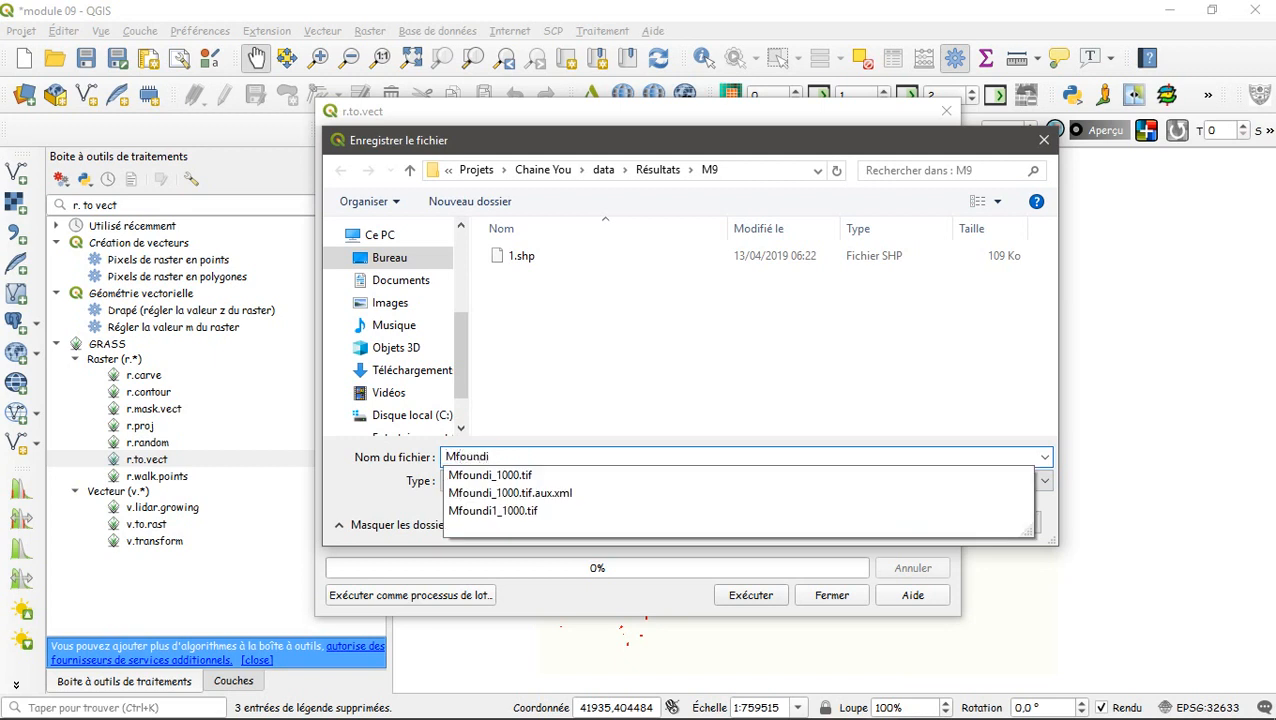
text(Mfoundi_1000)
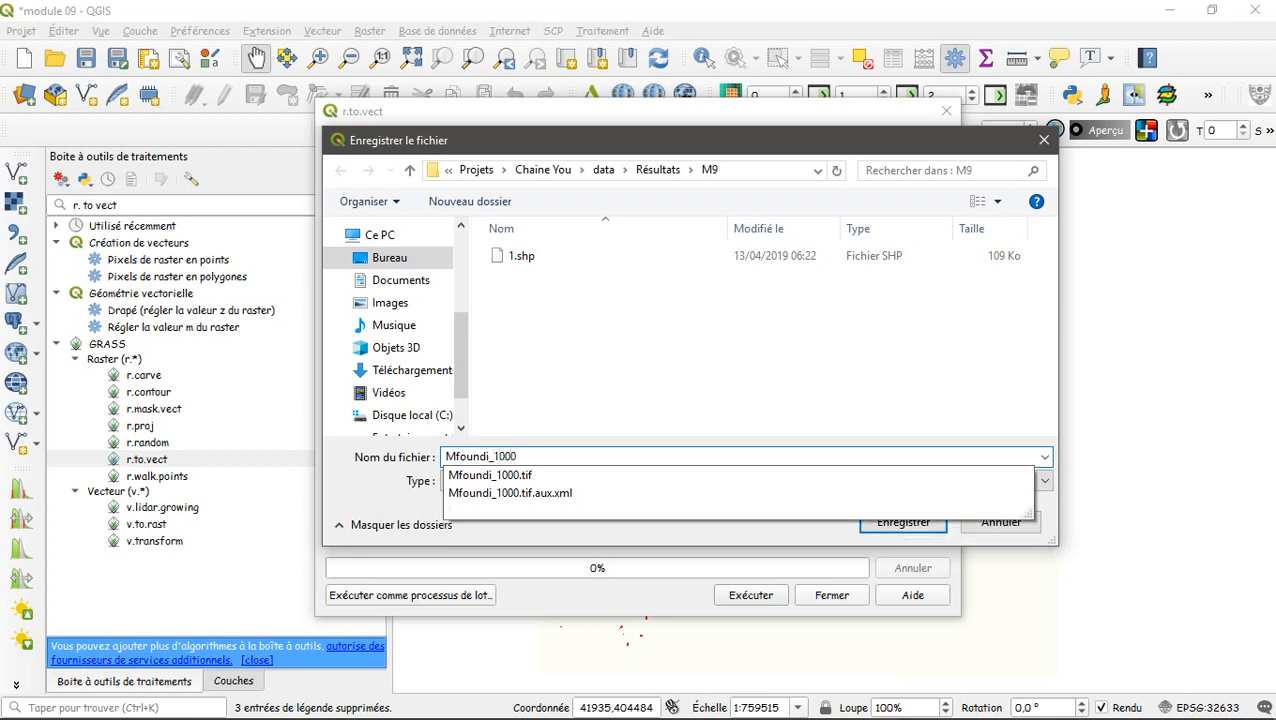
click(903, 522)
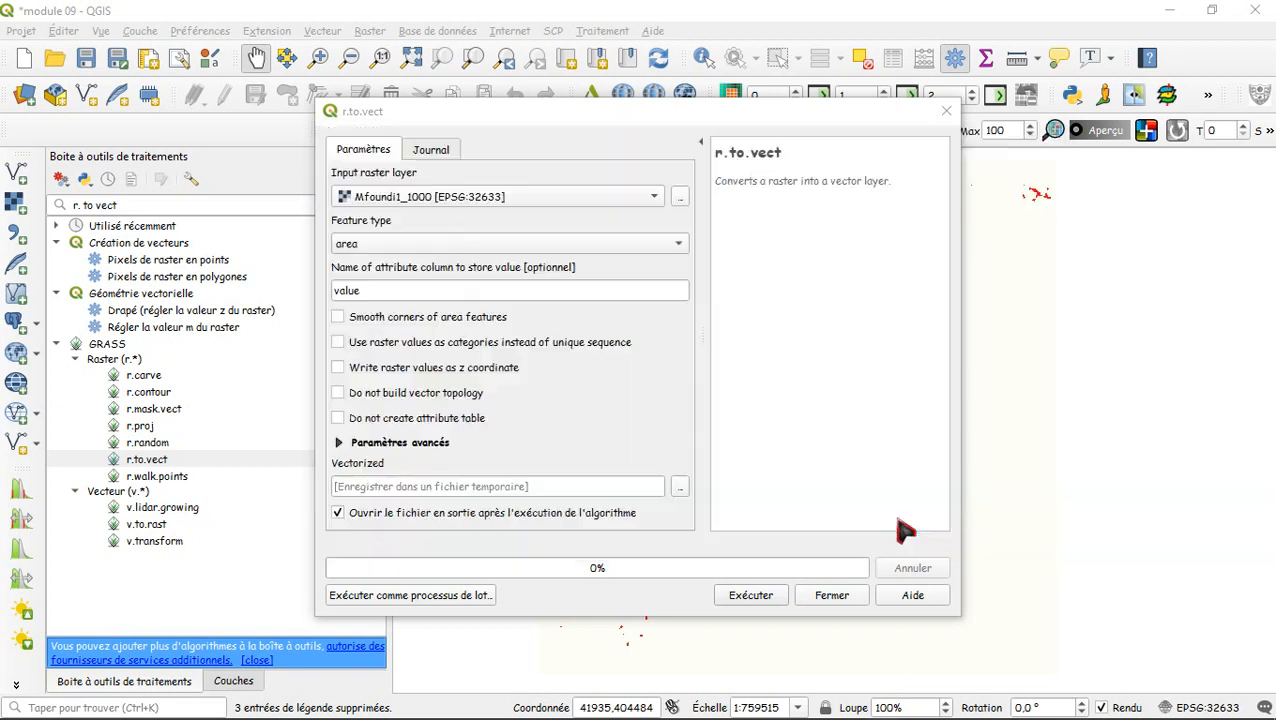
click(759, 601)
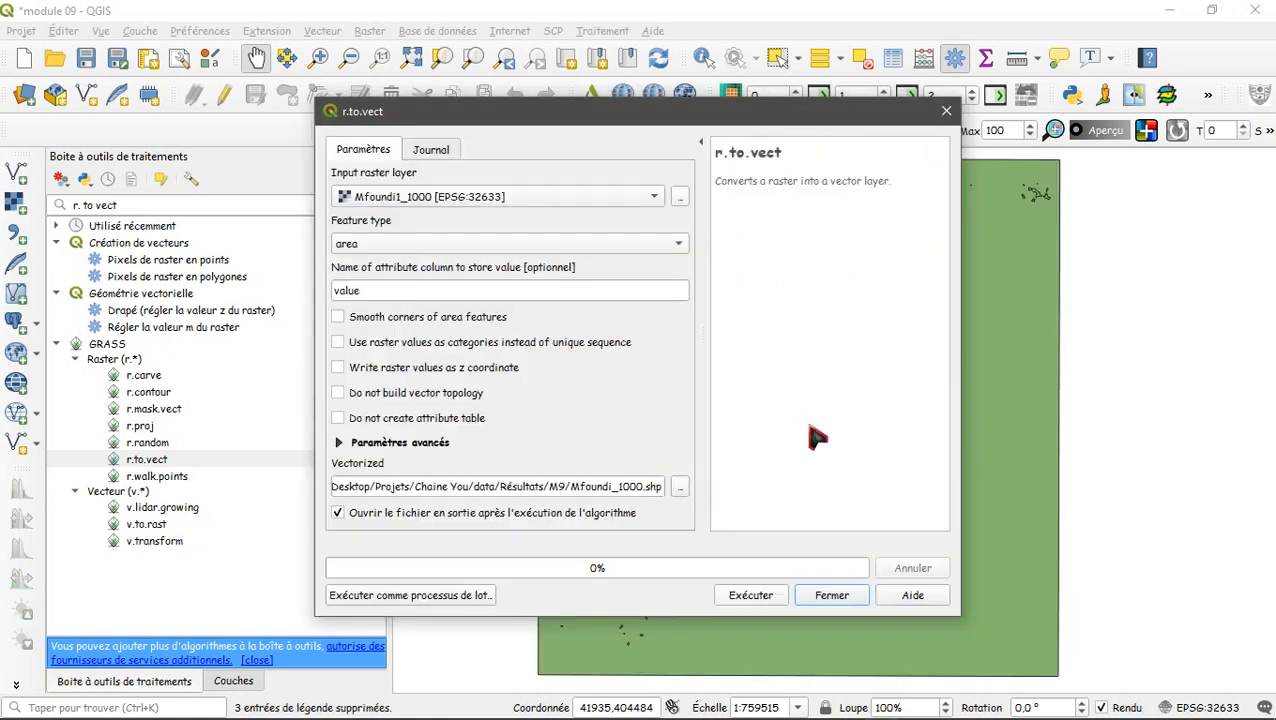
click(831, 595)
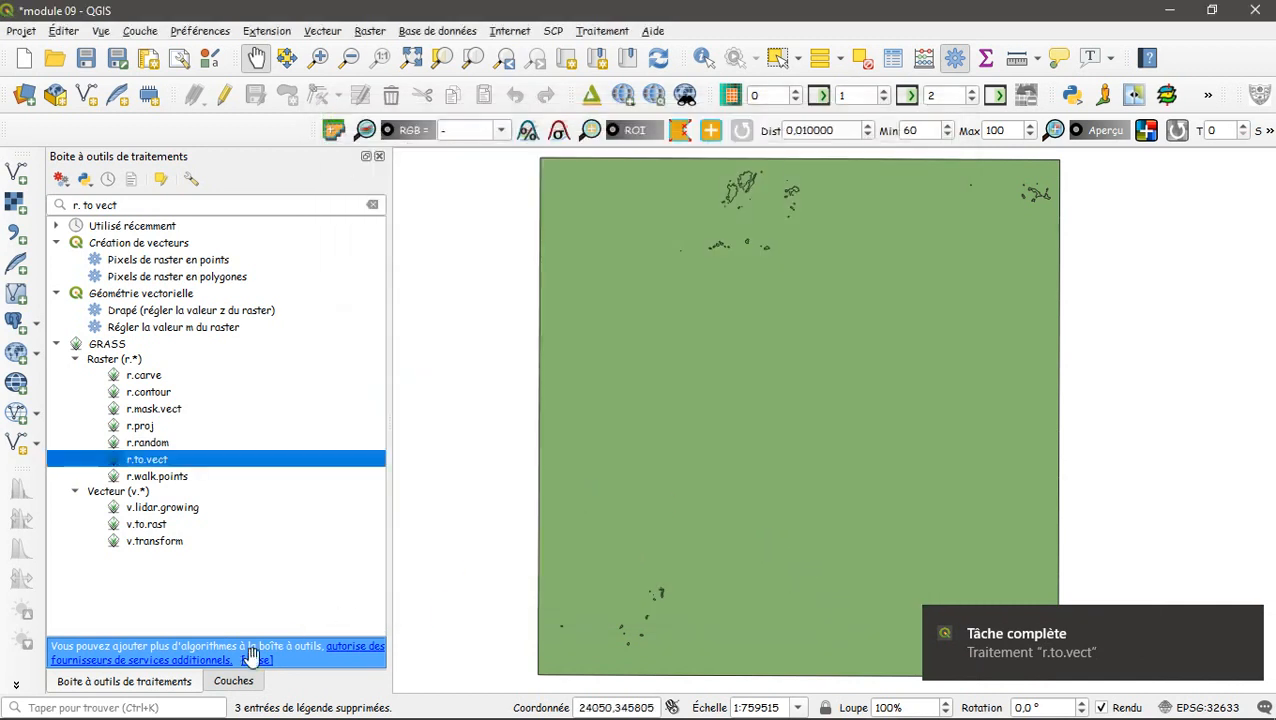
Step: Switch the Vectorized layer's symbology to Catégorisé on the value column, classify it and apply the result
click(236, 681)
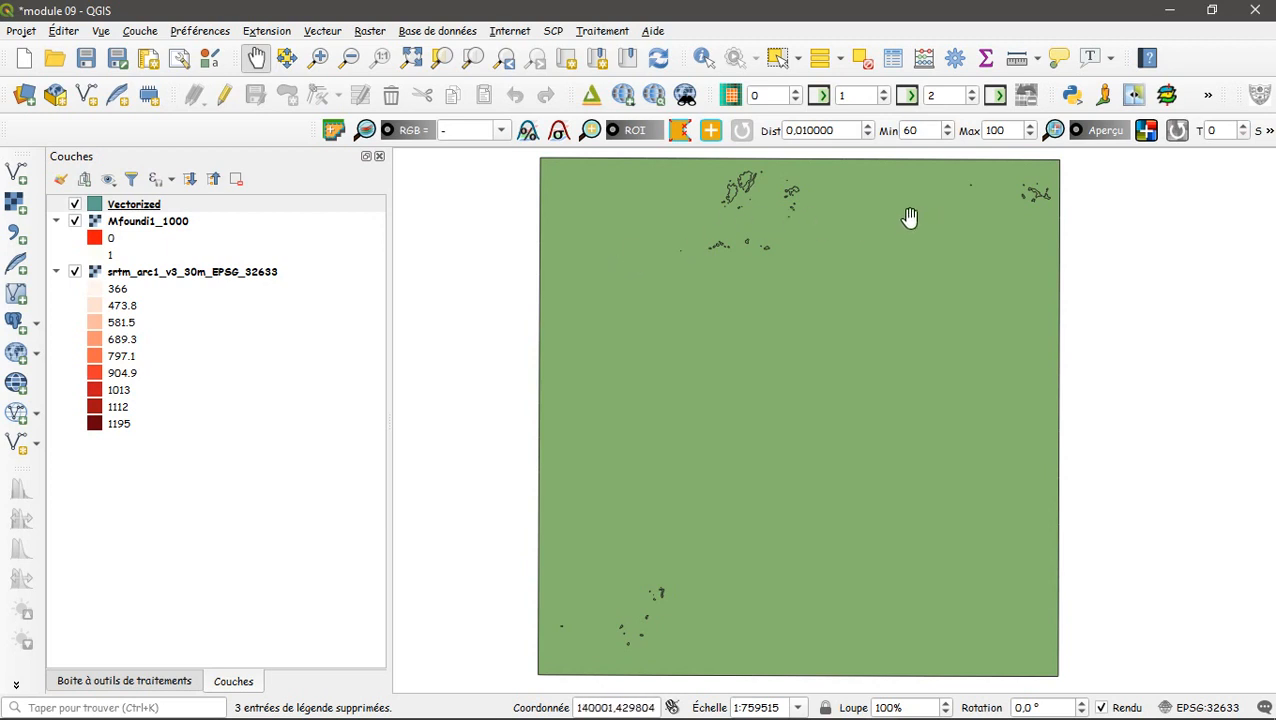
click(131, 206)
right_click(131, 206)
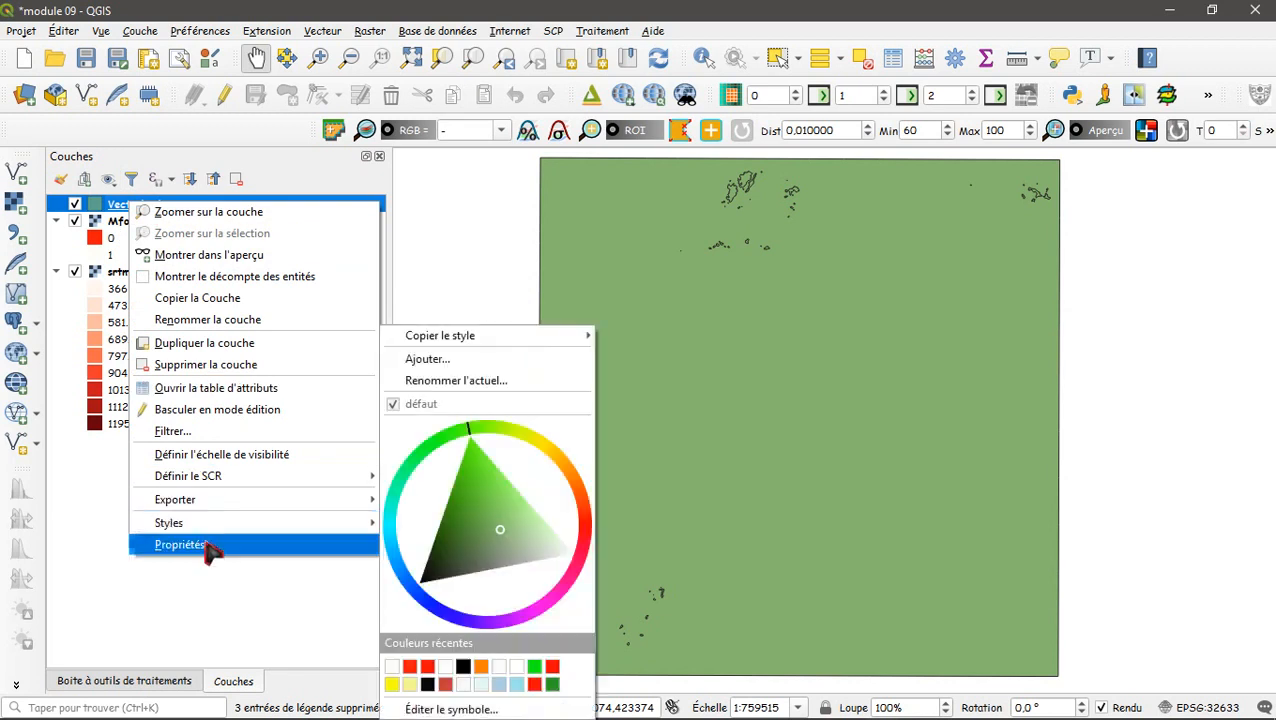
click(214, 550)
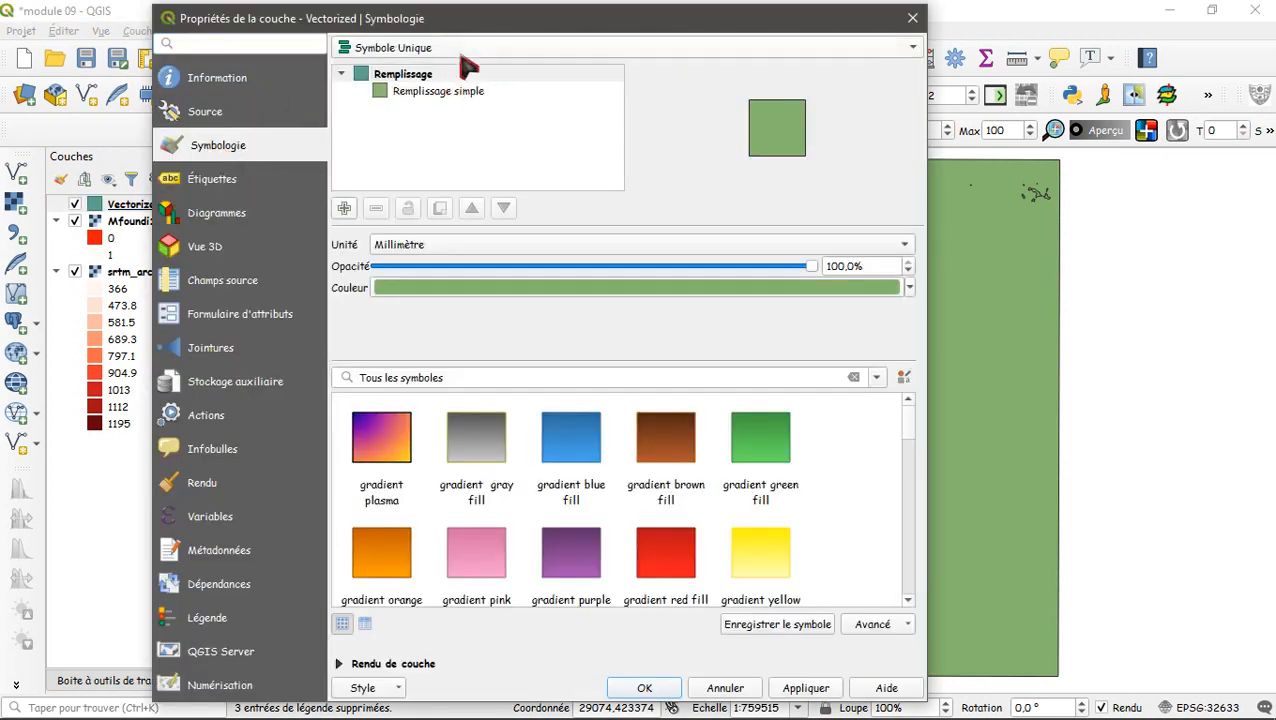
click(465, 50)
click(428, 70)
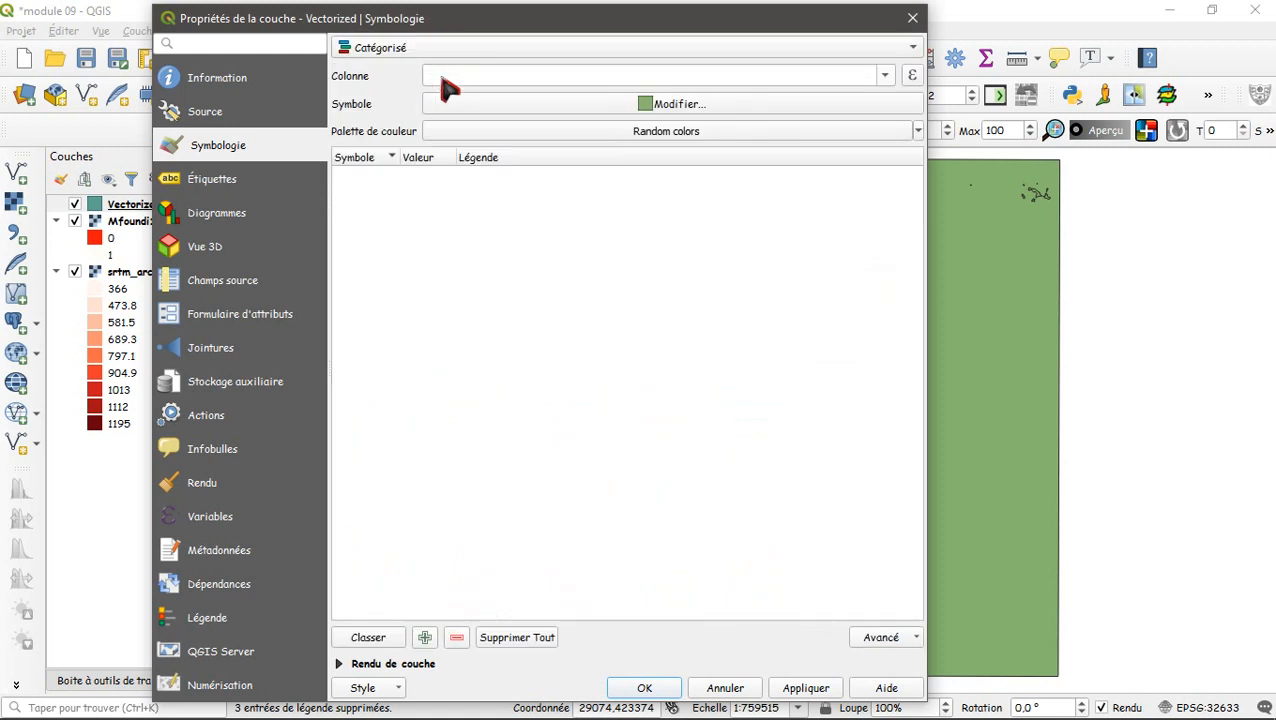
click(885, 76)
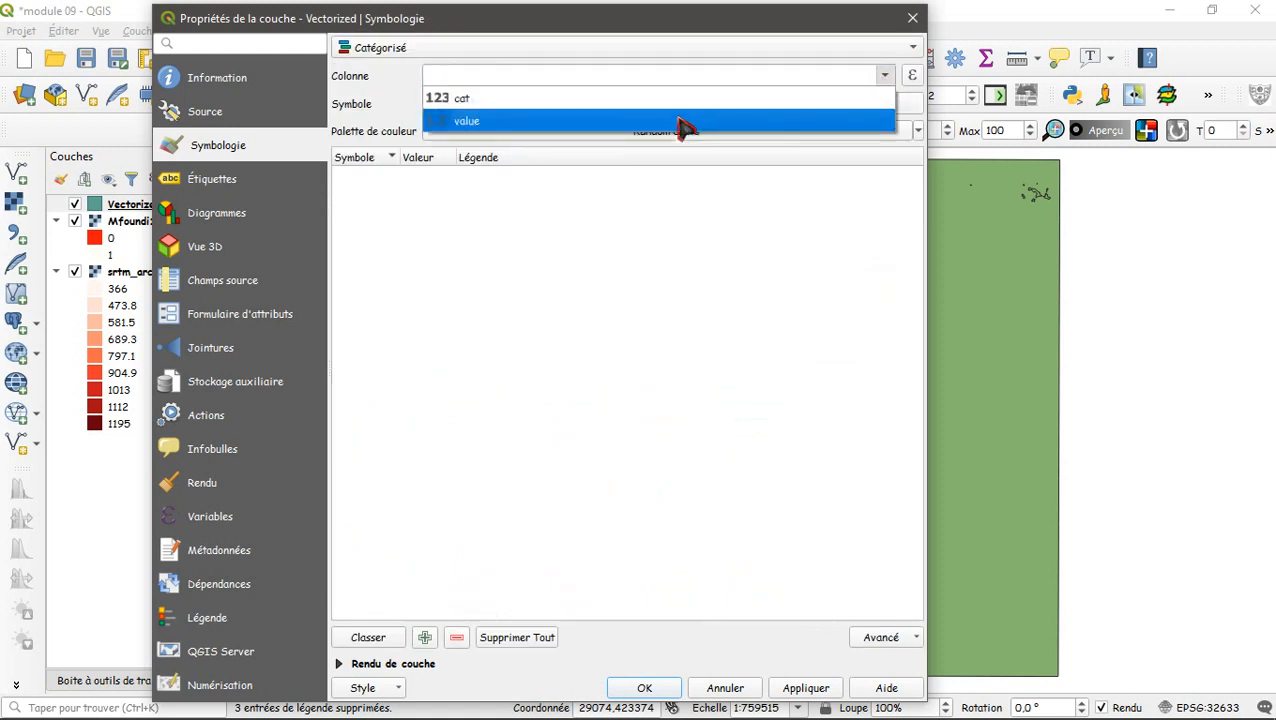
click(602, 123)
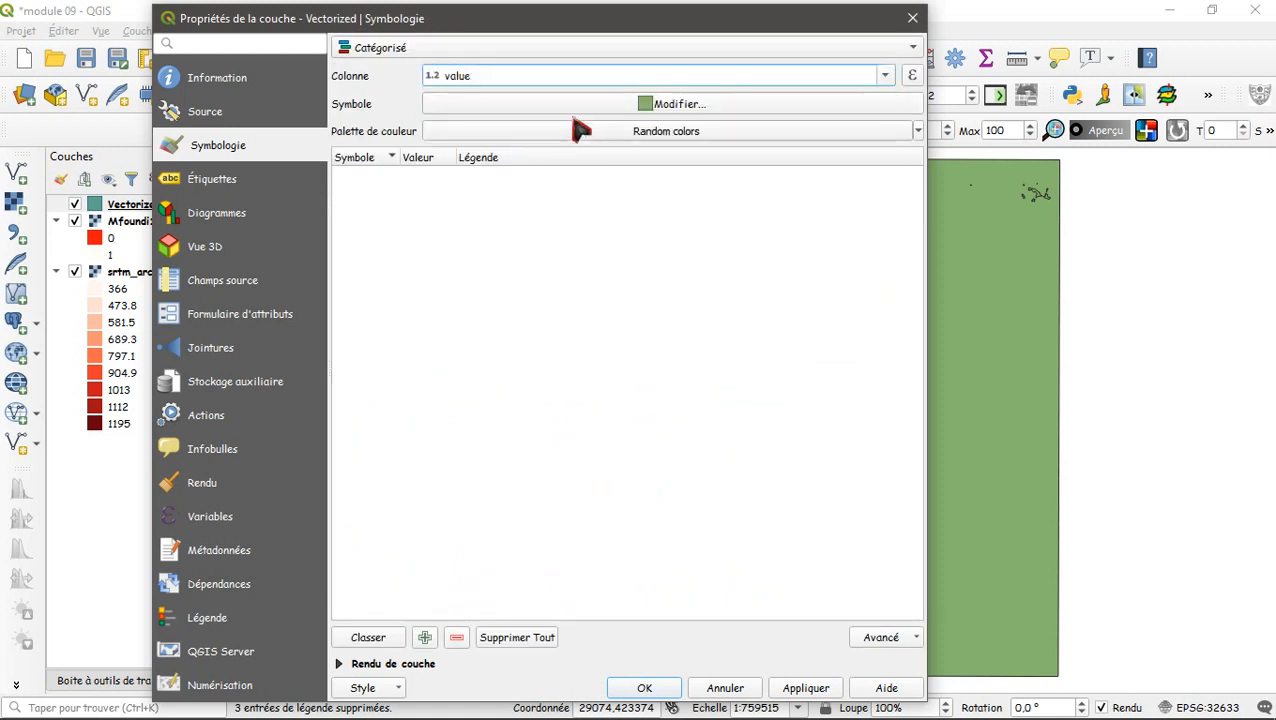
click(368, 644)
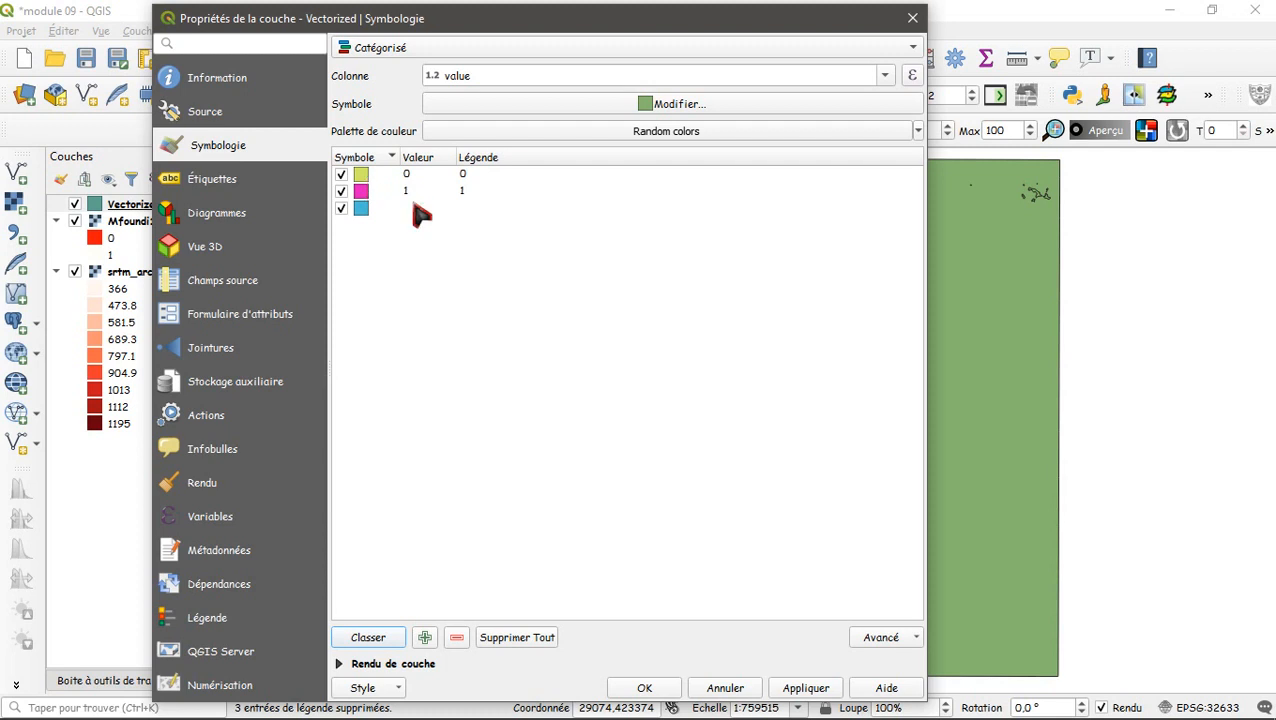
click(806, 690)
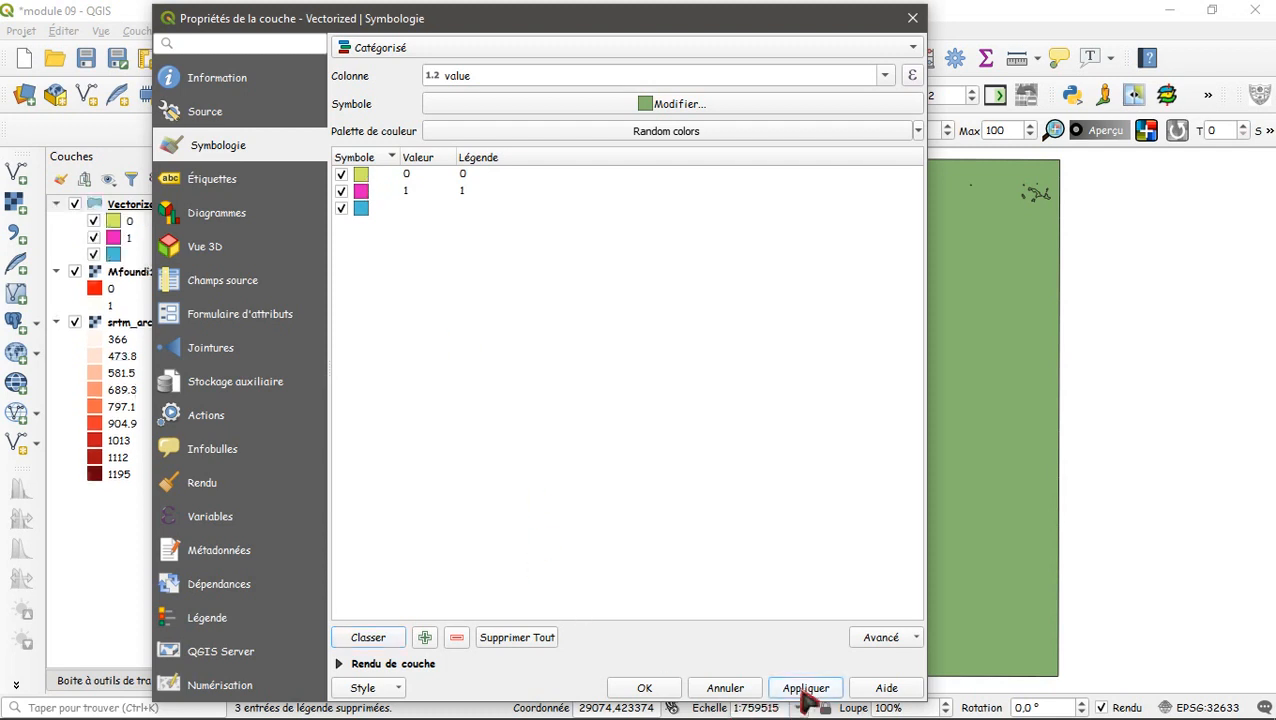
Step: Change the fill colour of category 1 in the Vectorized layer to white
click(363, 193)
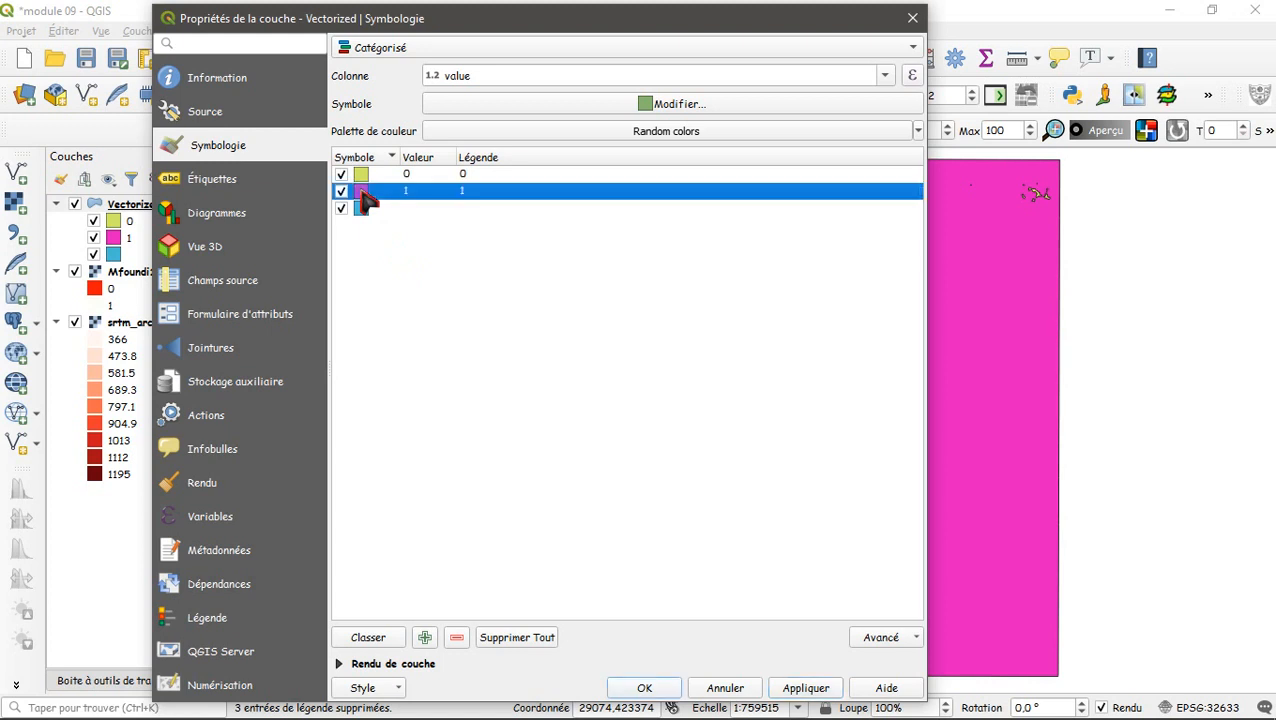
double_click(364, 196)
click(918, 463)
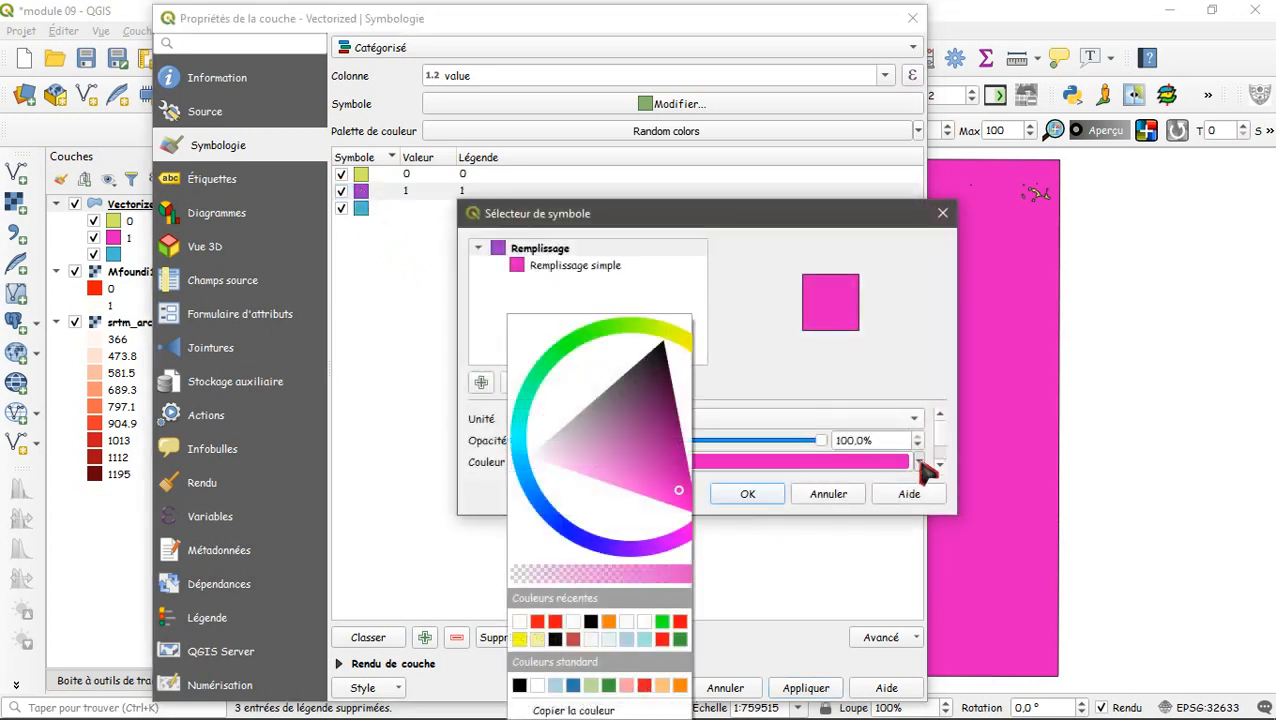
click(545, 462)
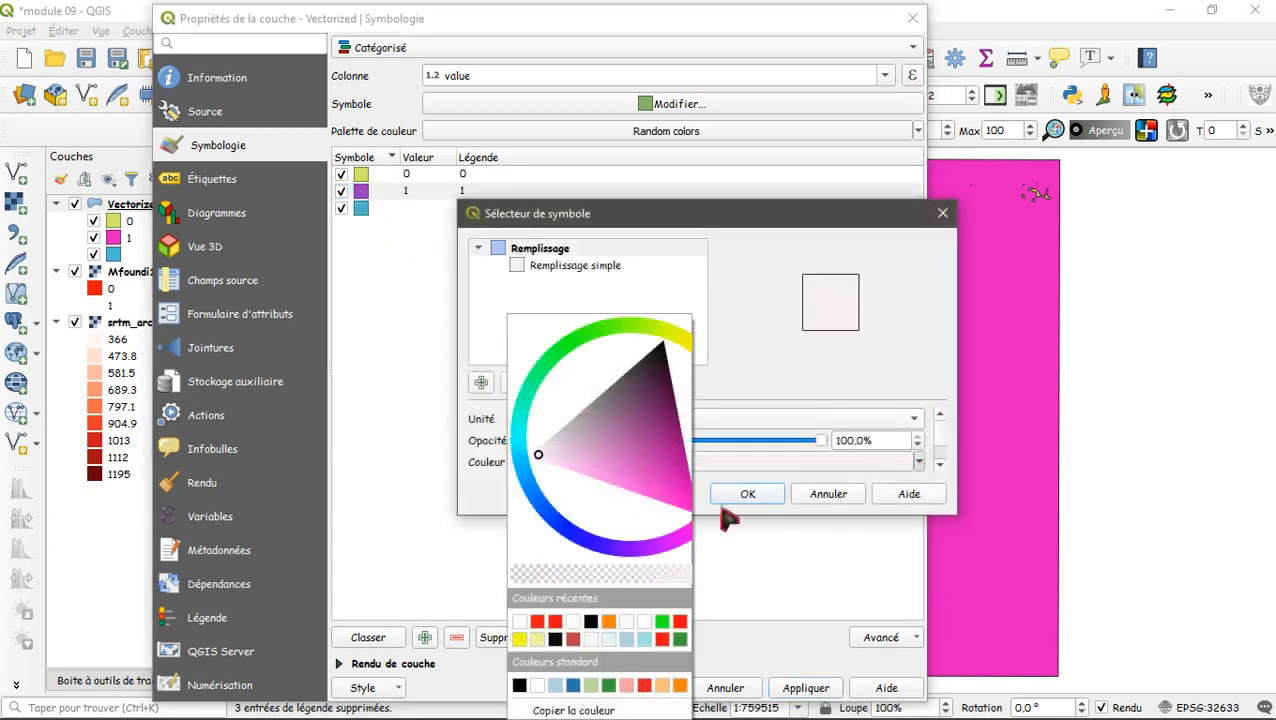
click(645, 624)
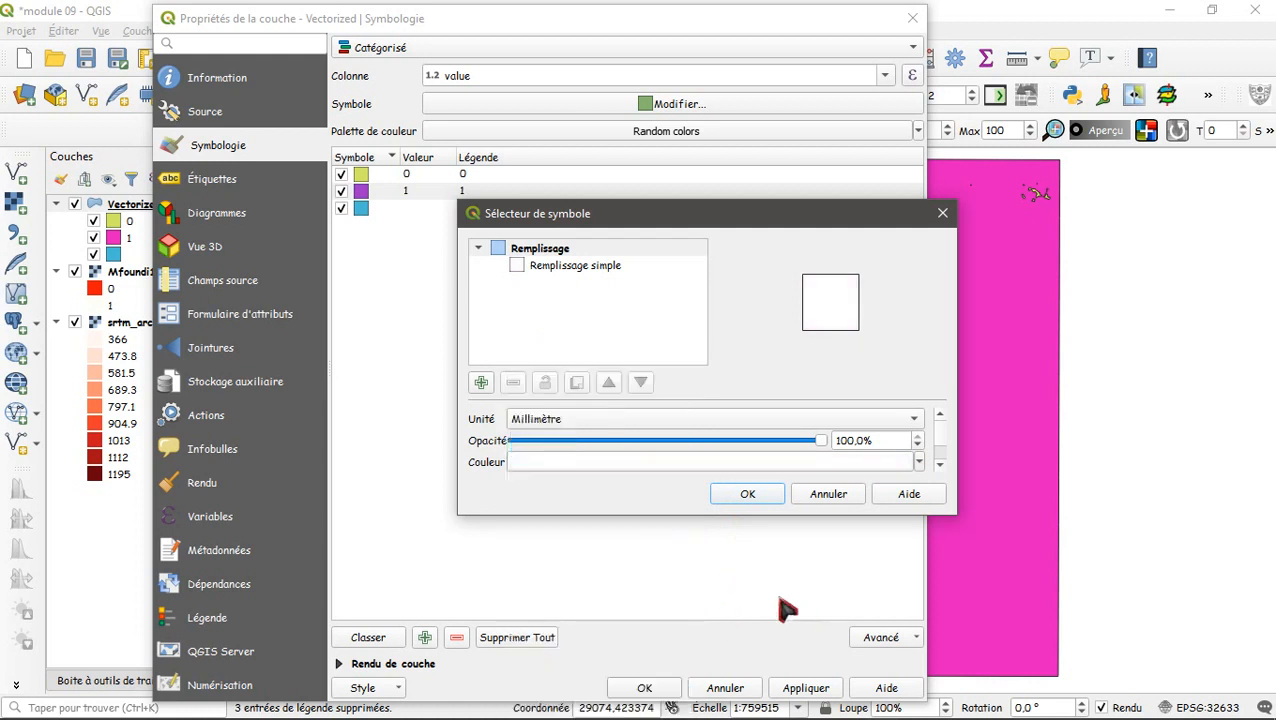
click(750, 497)
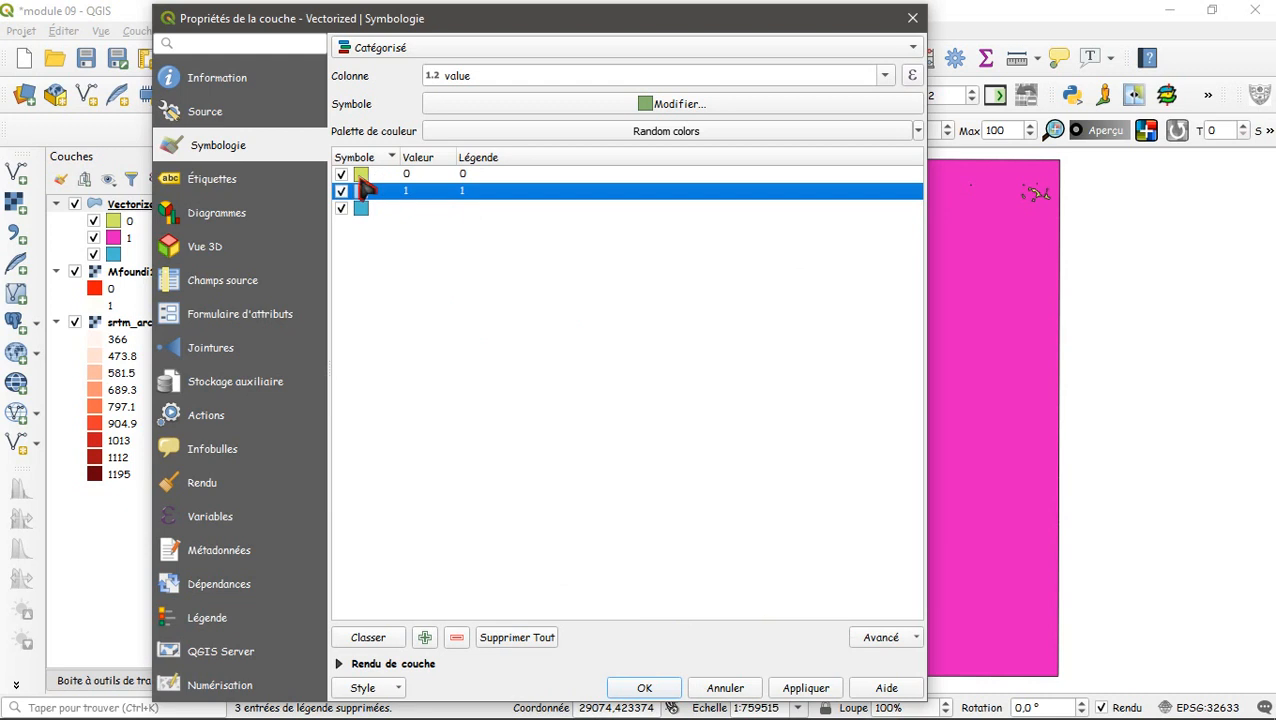
Step: Change the fill colour of category 0 to bright red and apply the symbology to the Vectorized layer
click(362, 177)
double_click(370, 200)
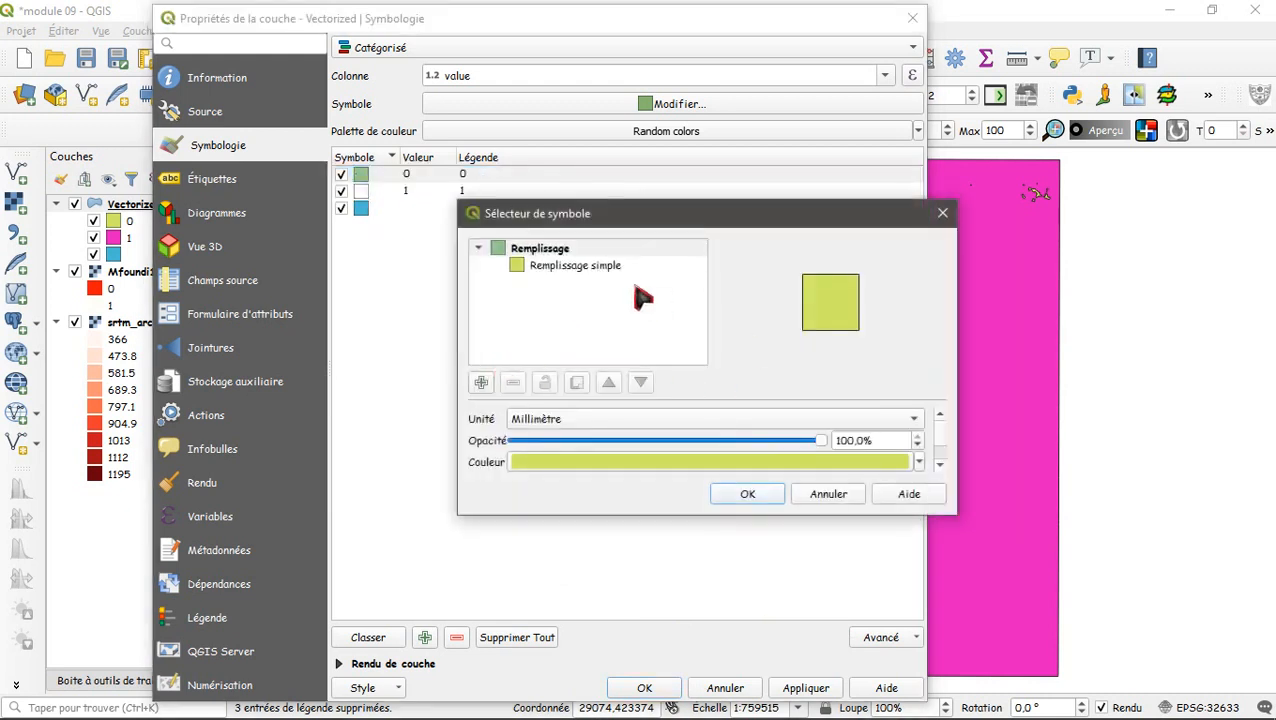
click(919, 462)
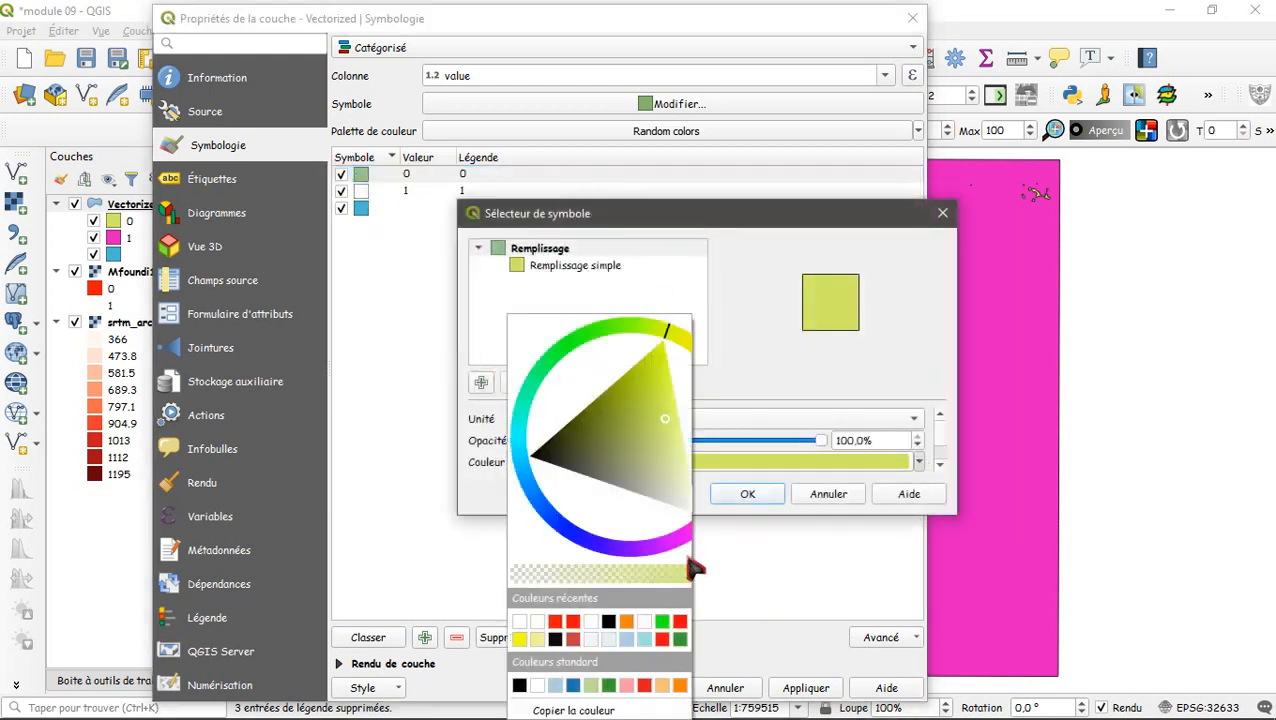
click(568, 624)
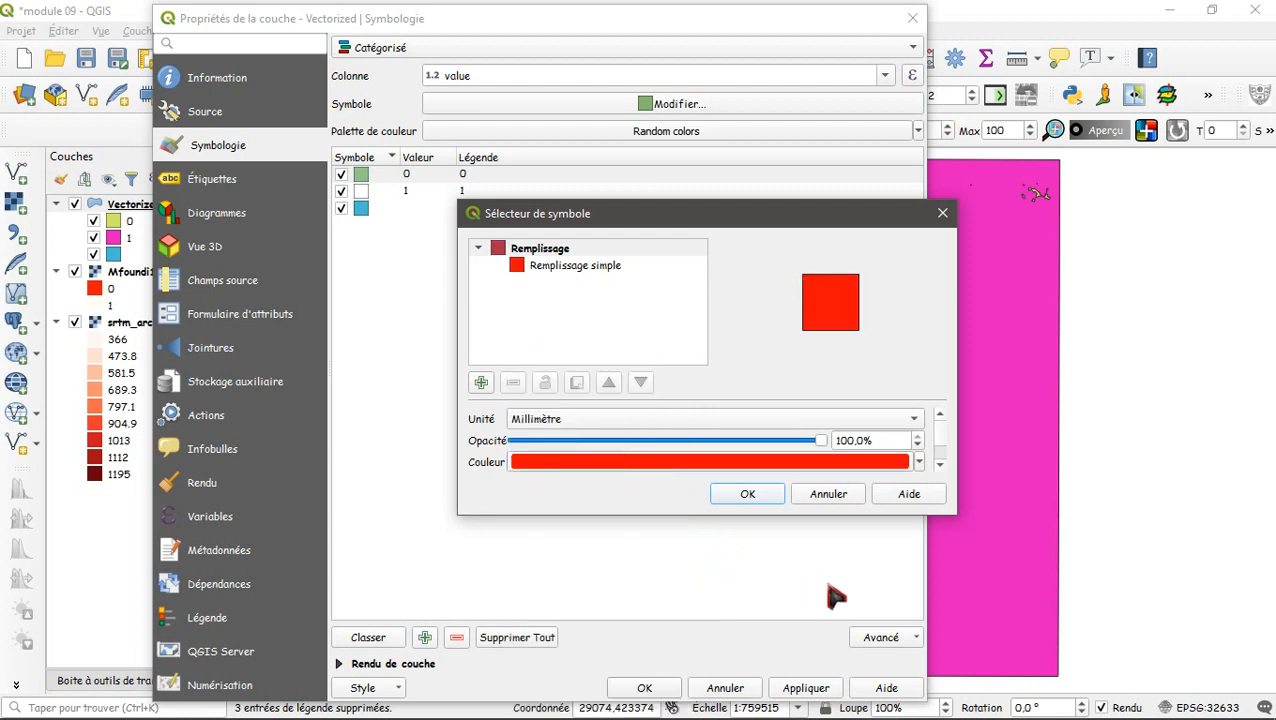
click(754, 500)
click(806, 688)
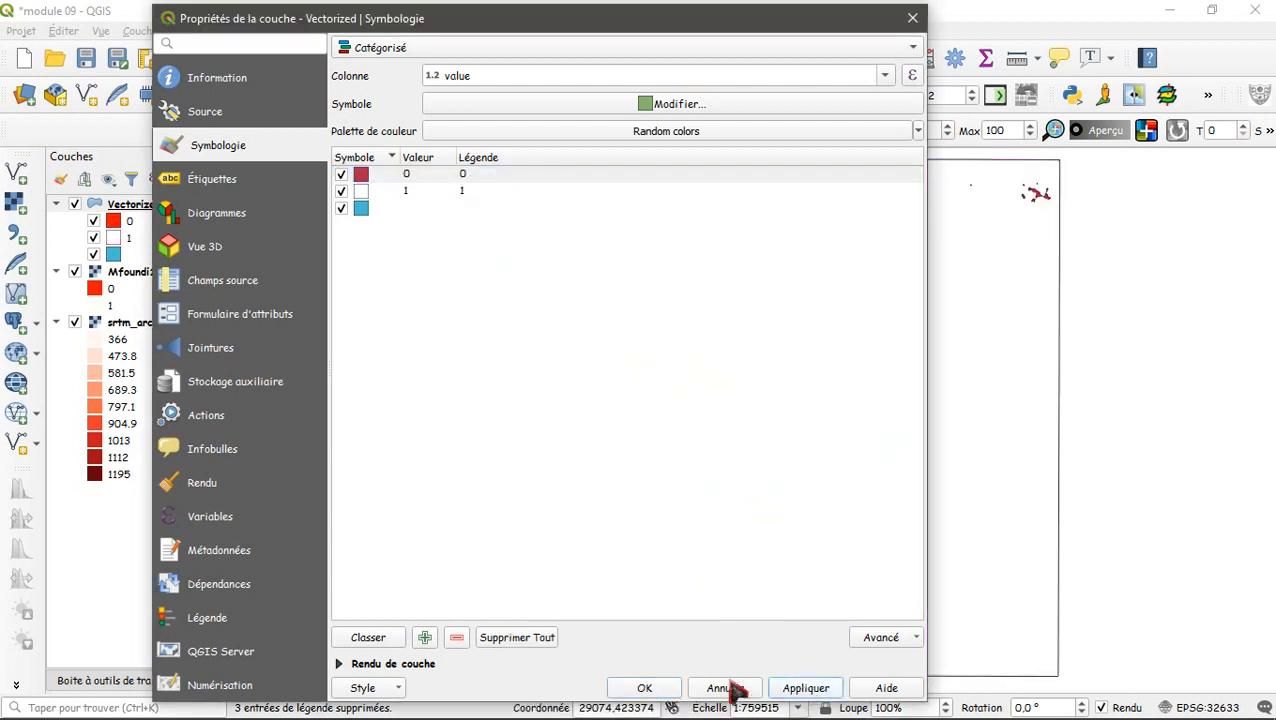
click(646, 689)
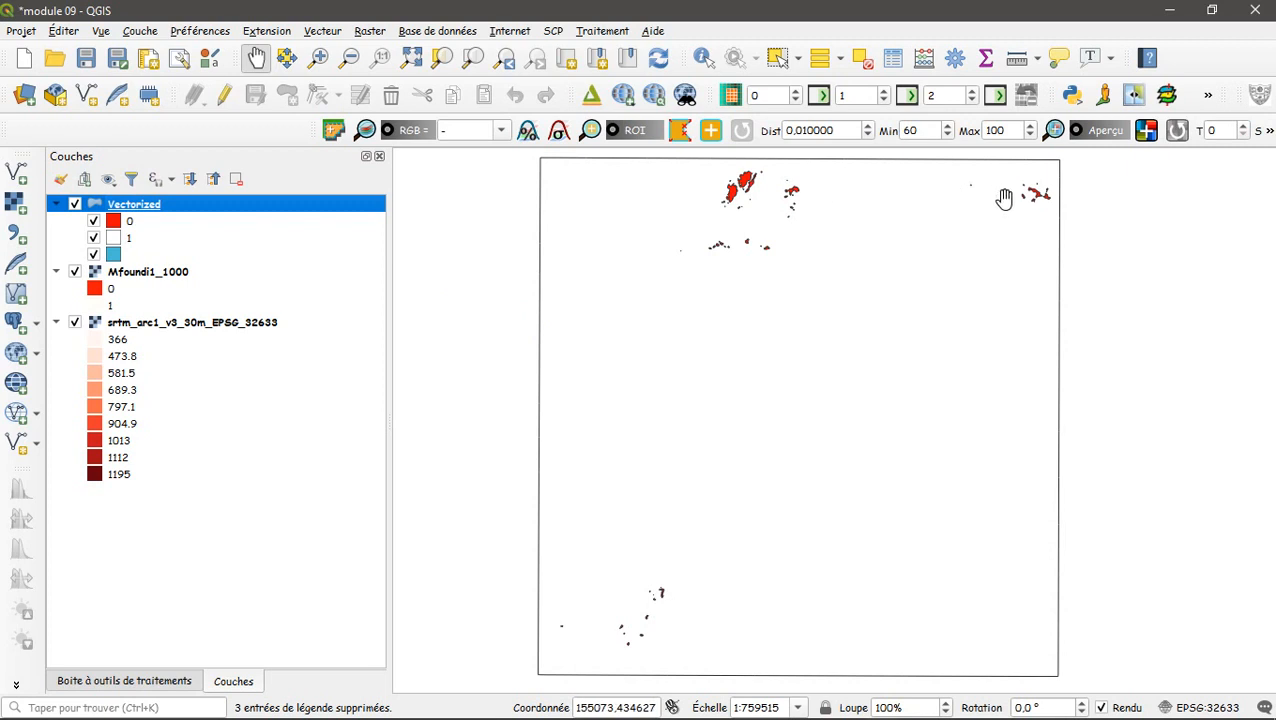
Step: Open the Vectorized layer's attribute table, widen the value column and examine its values through to the last row
click(893, 60)
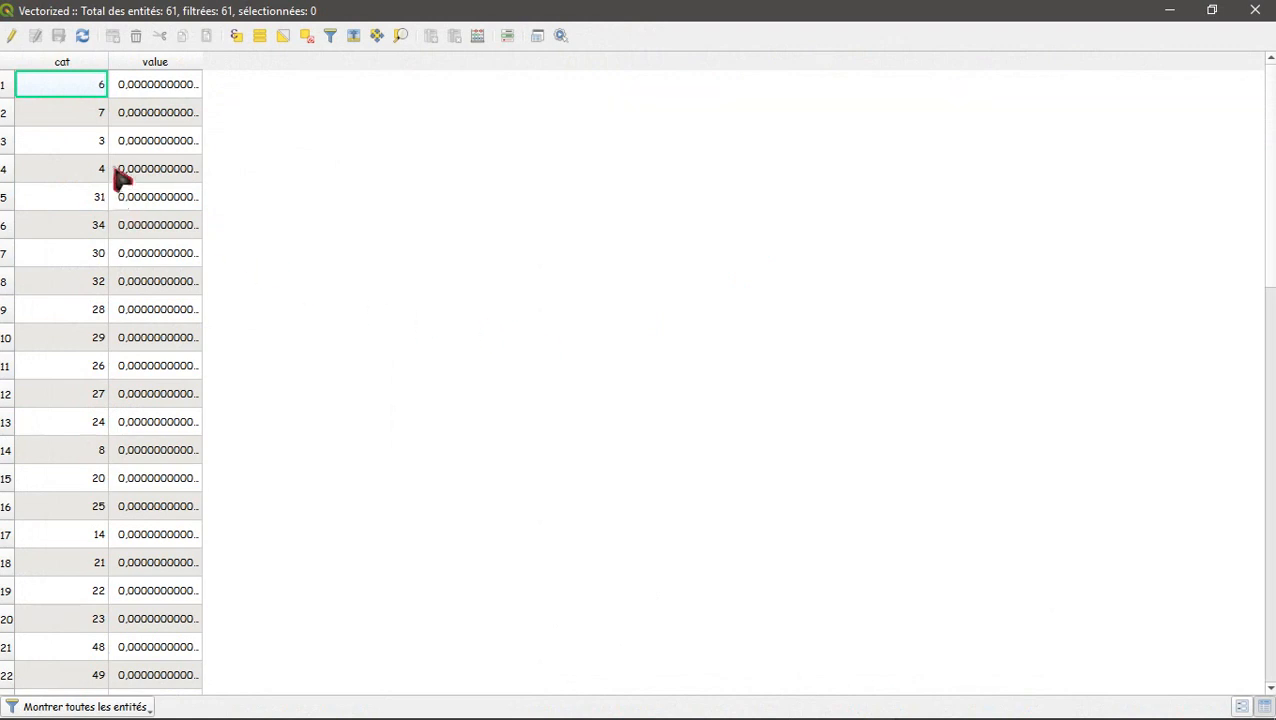
scroll(151, 333, down, 13)
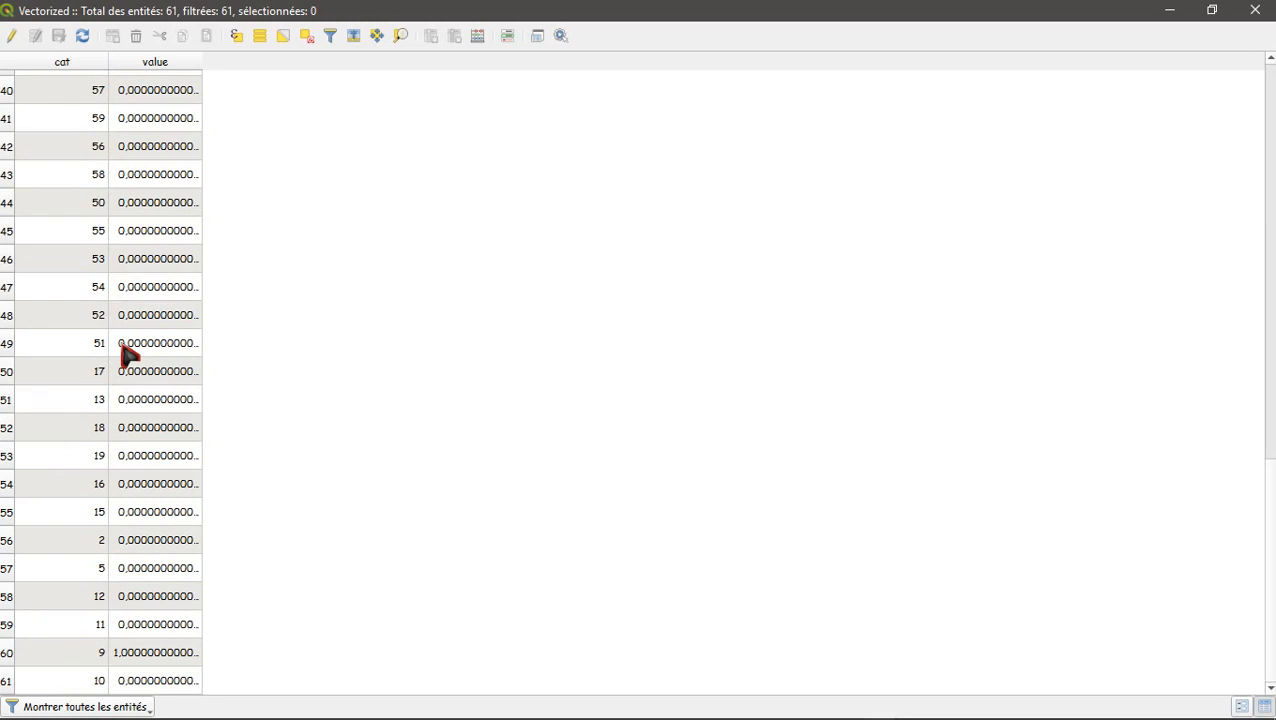
scroll(128, 352, up, 8)
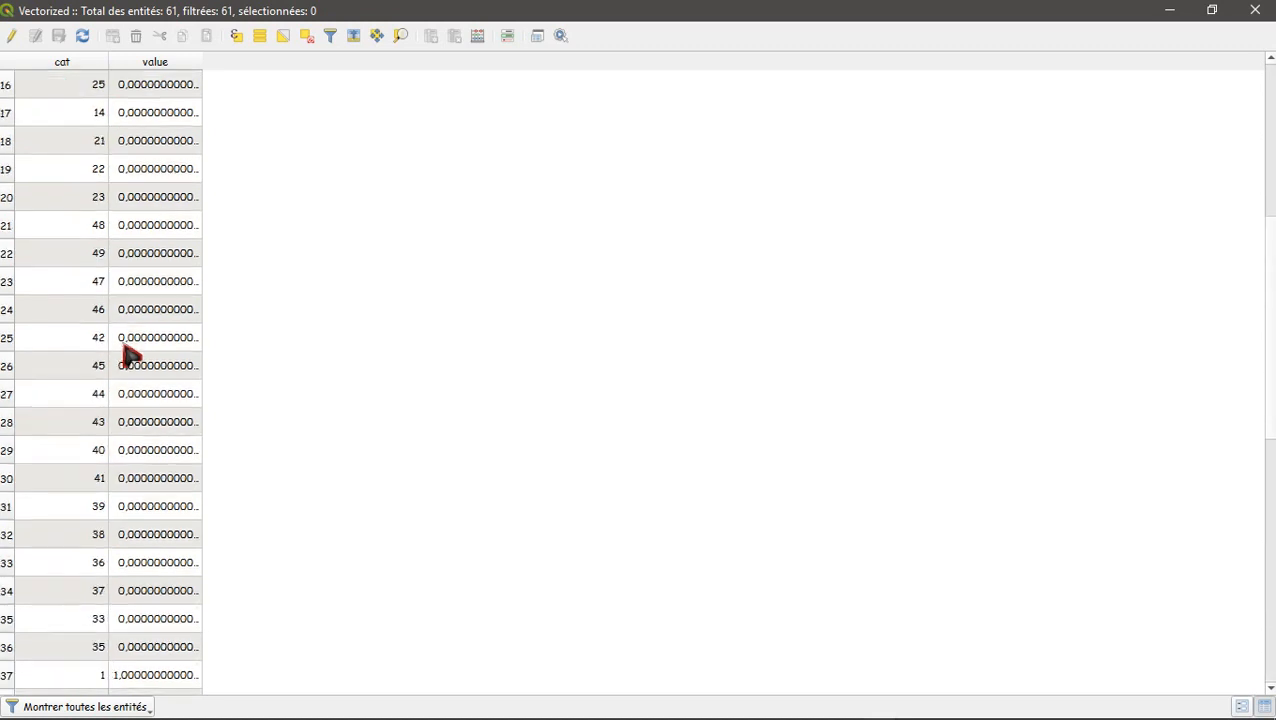
double_click(200, 61)
scroll(177, 222, down, 8)
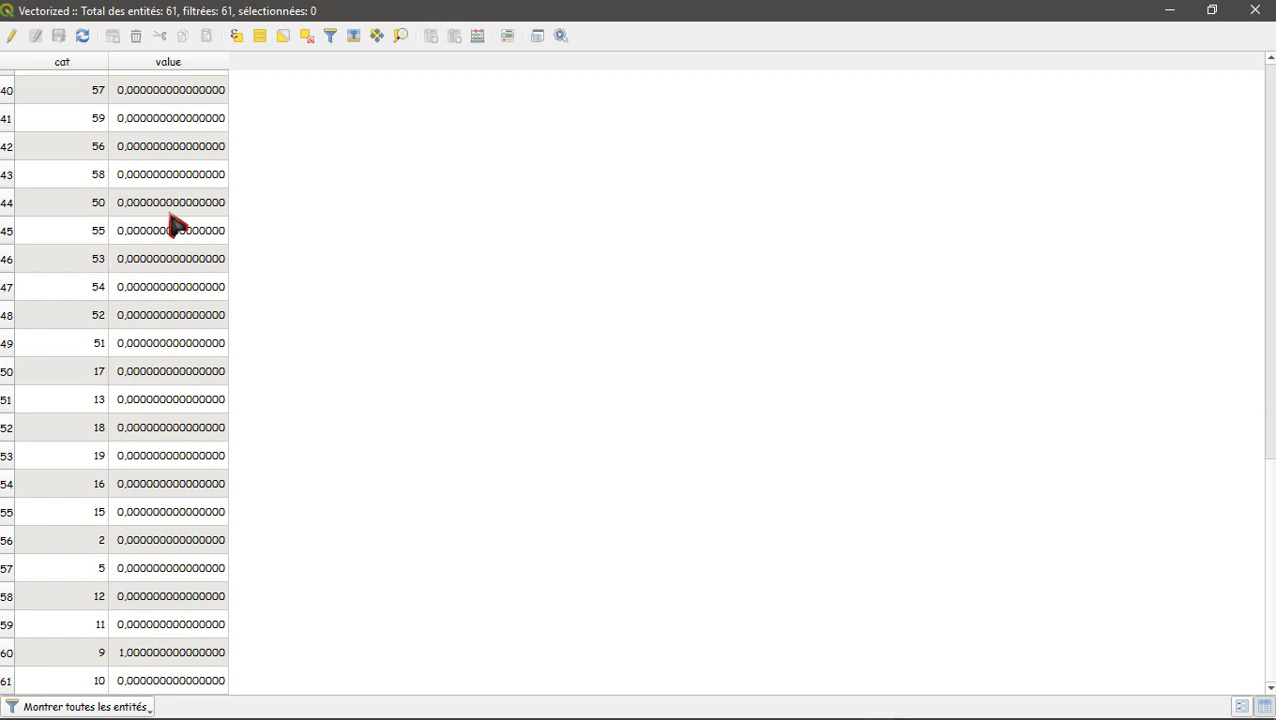
scroll(176, 226, up, 1)
scroll(176, 226, down, 1)
scroll(176, 224, up, 13)
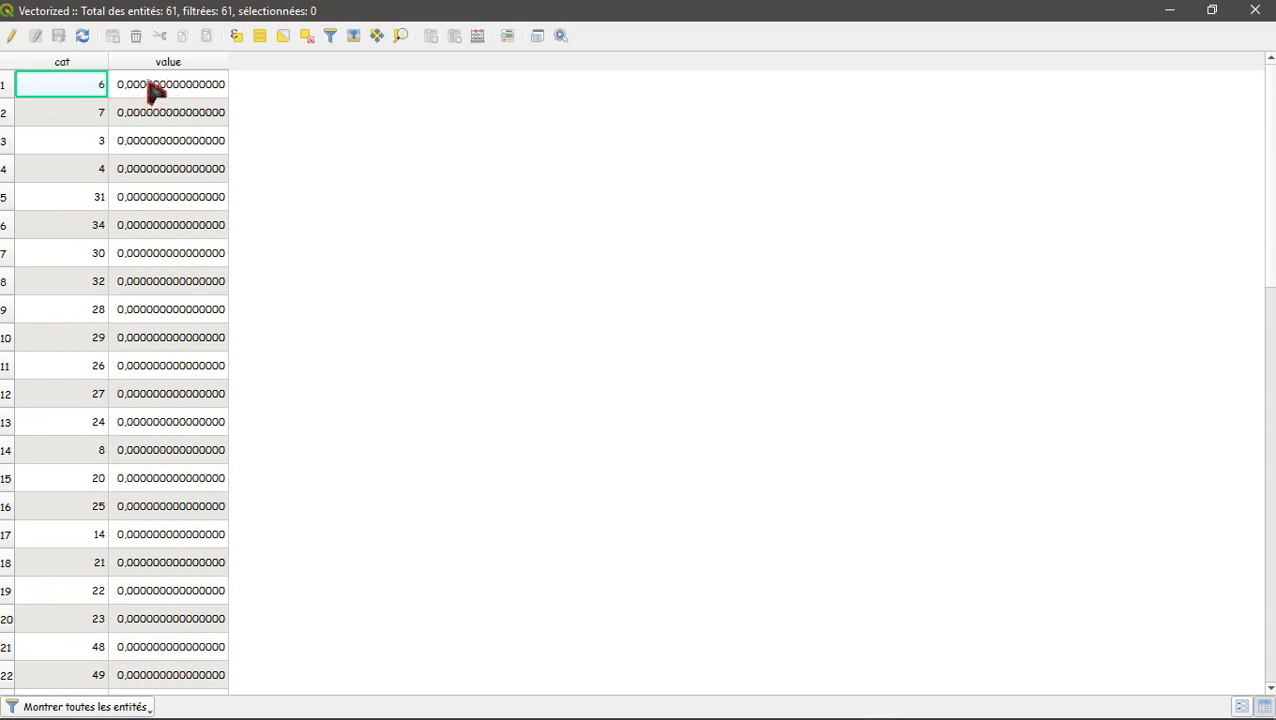
Step: Select the Vectorized features matching the expression "value" = 0 and return to the map
click(235, 42)
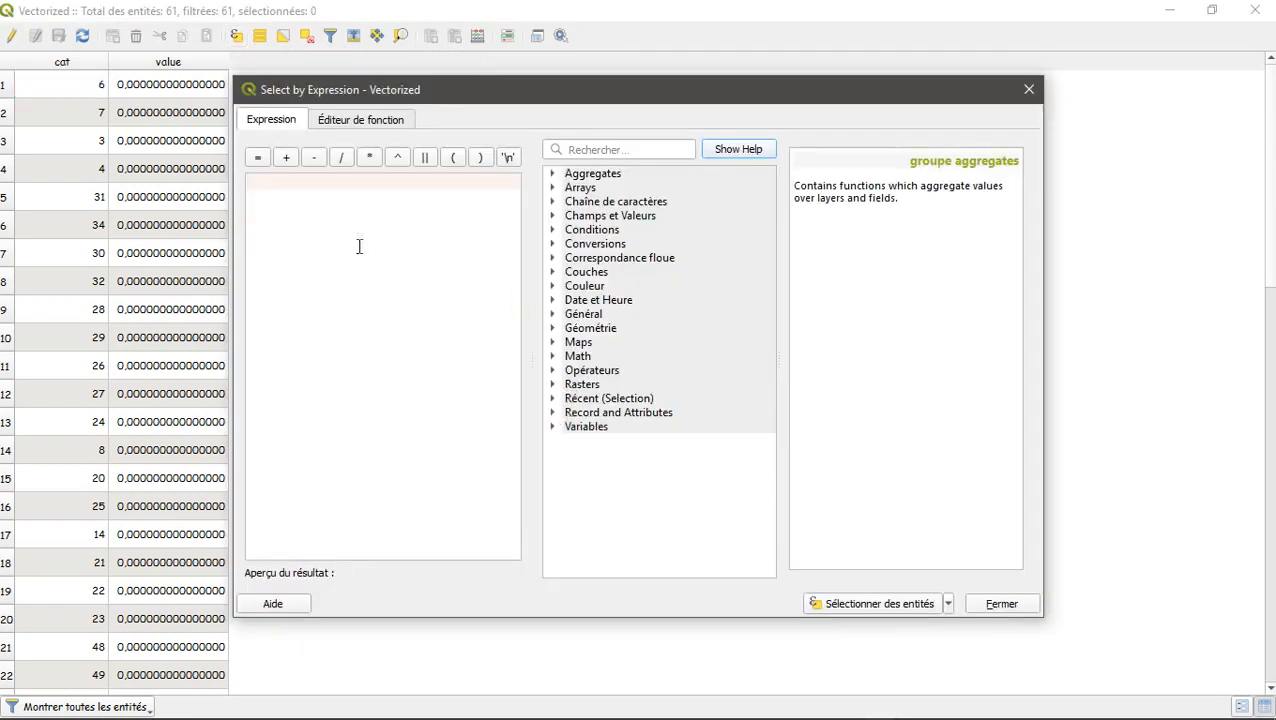
click(556, 216)
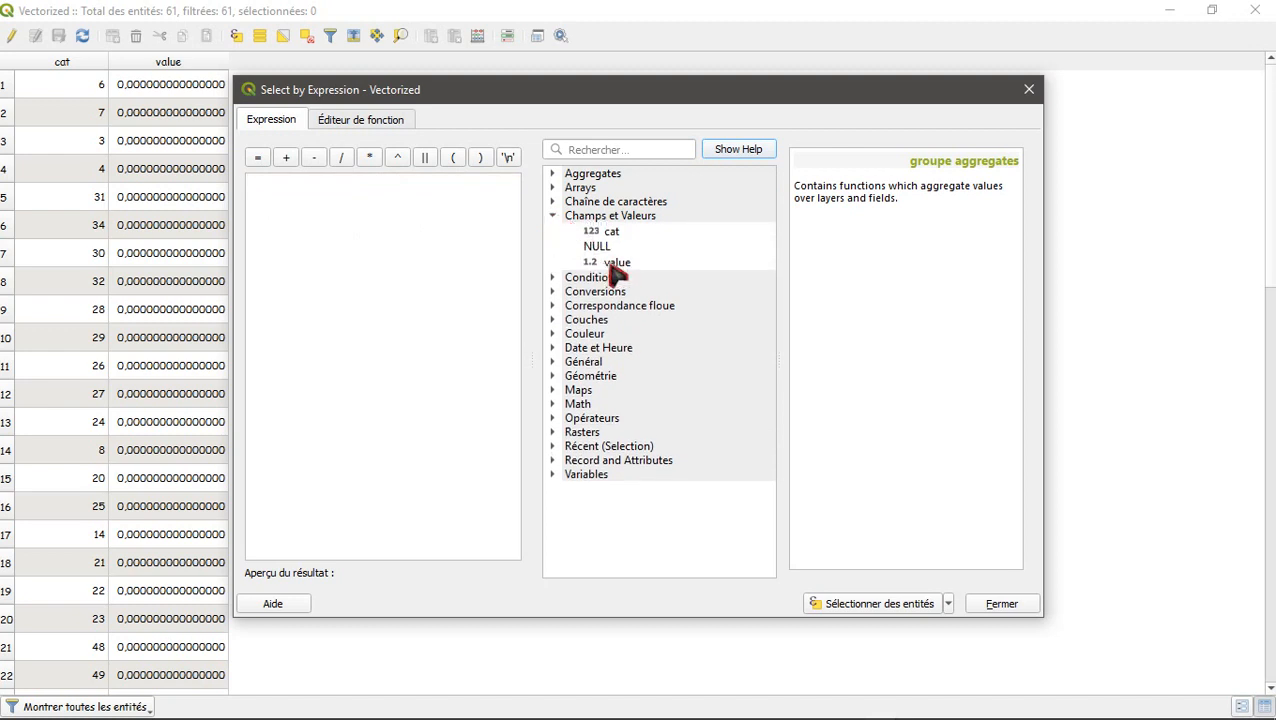
double_click(613, 264)
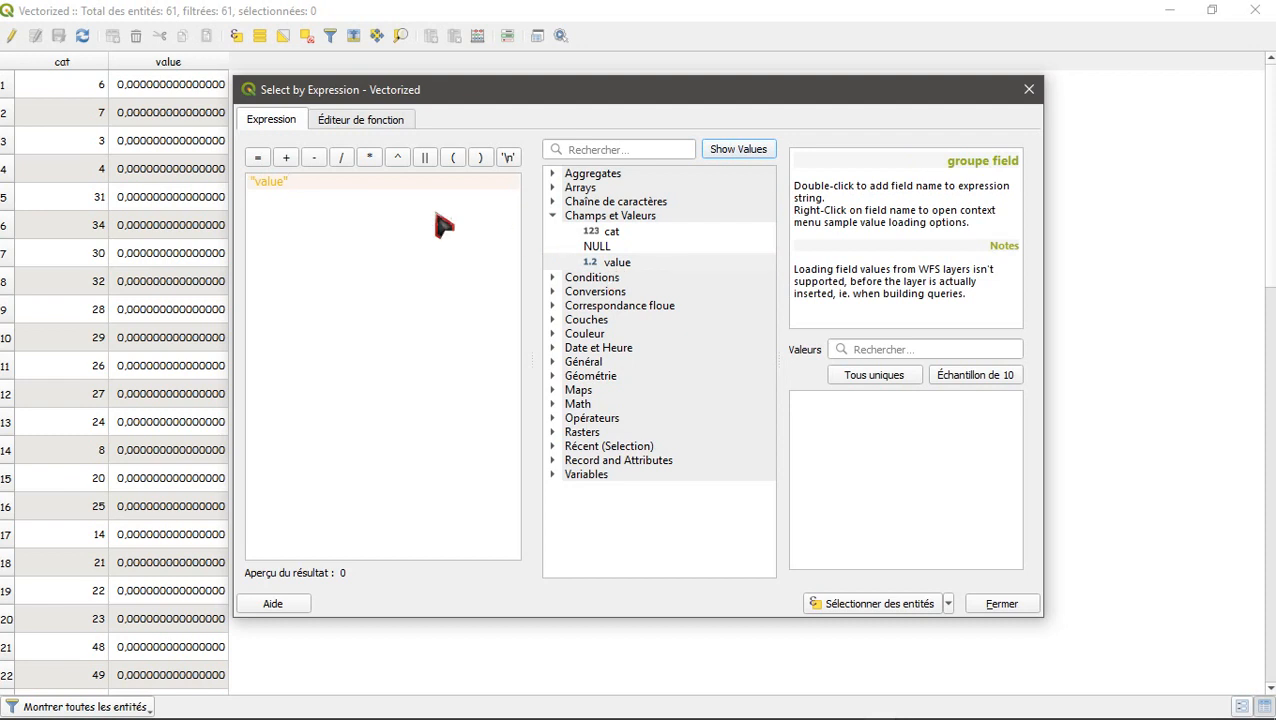
click(259, 161)
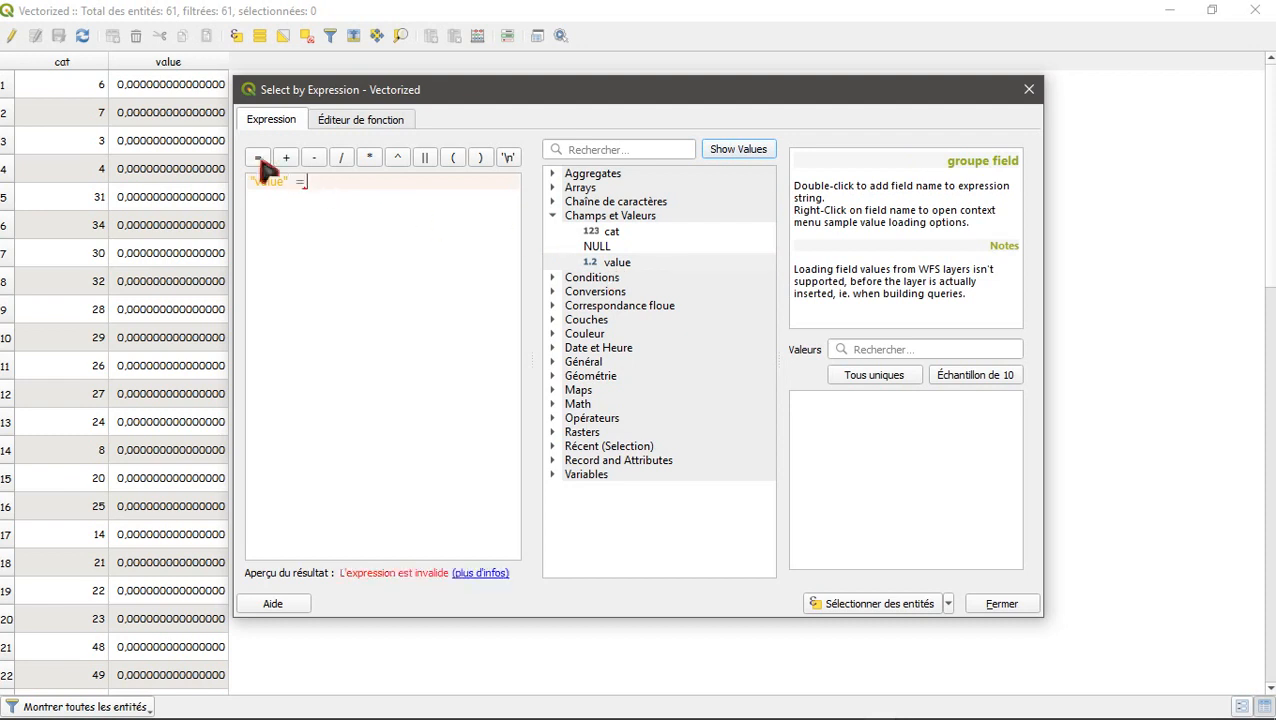
click(955, 377)
double_click(796, 399)
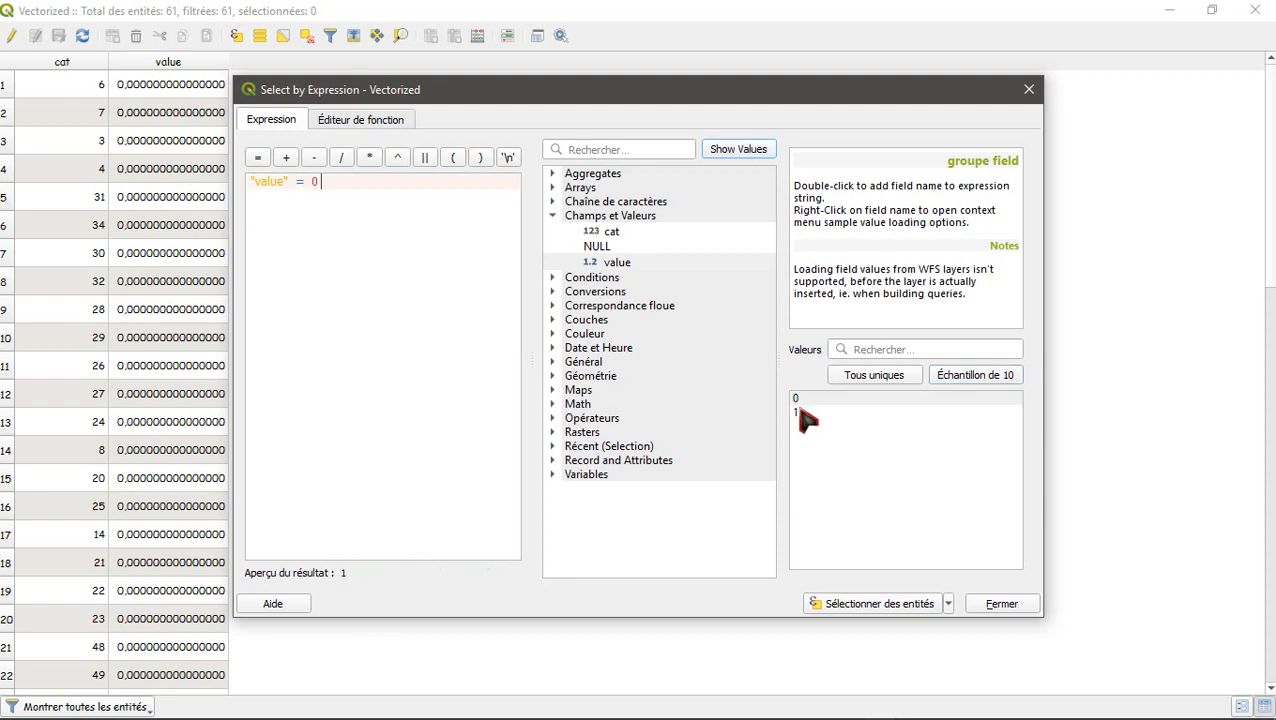
click(881, 606)
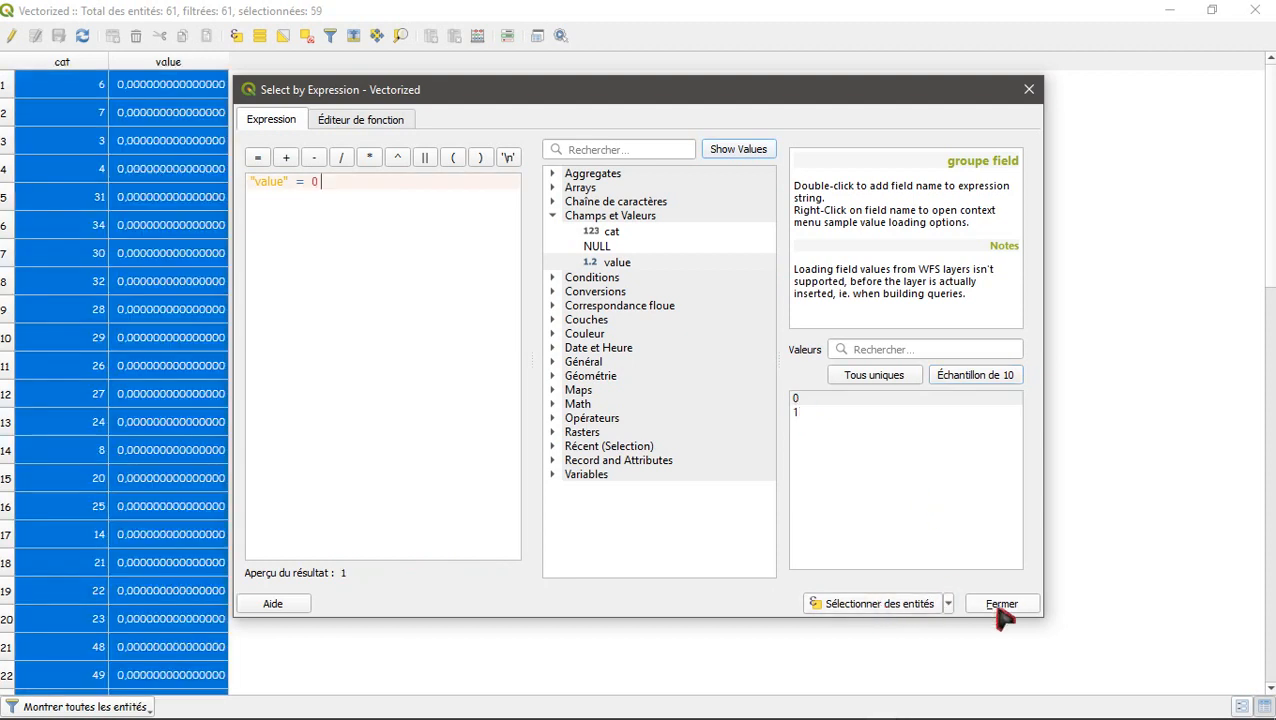
click(1001, 604)
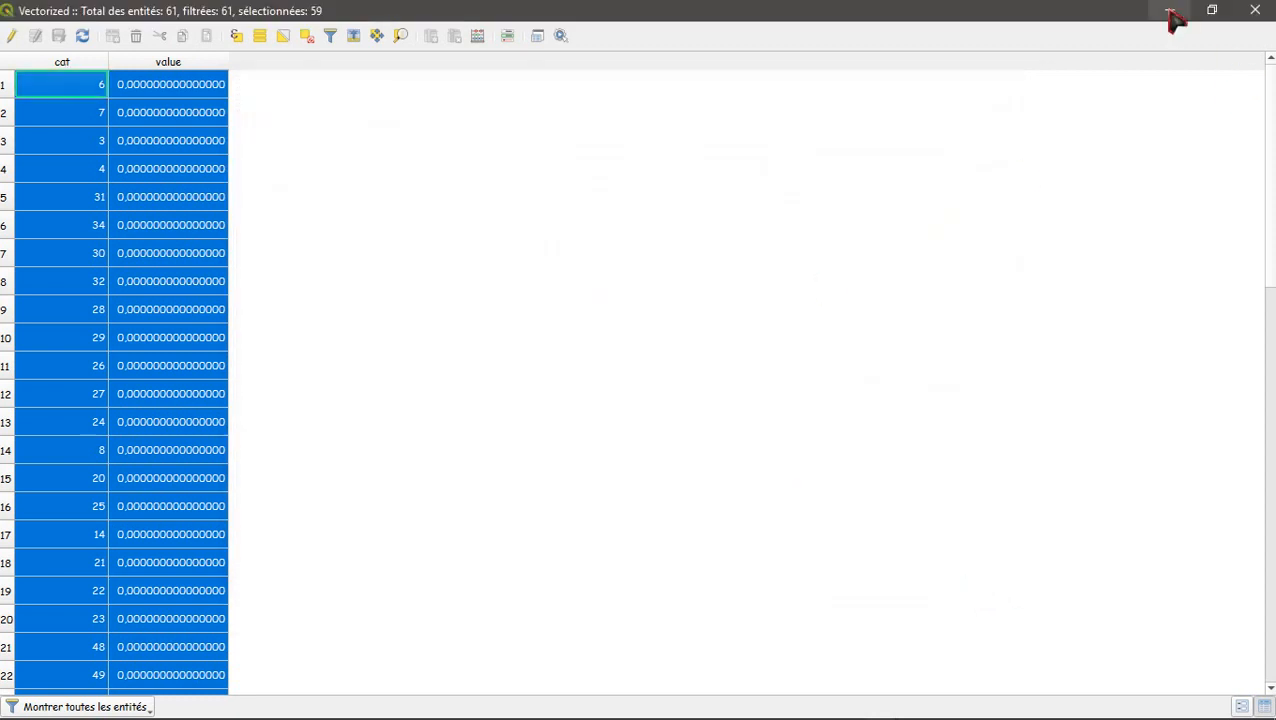
click(1169, 11)
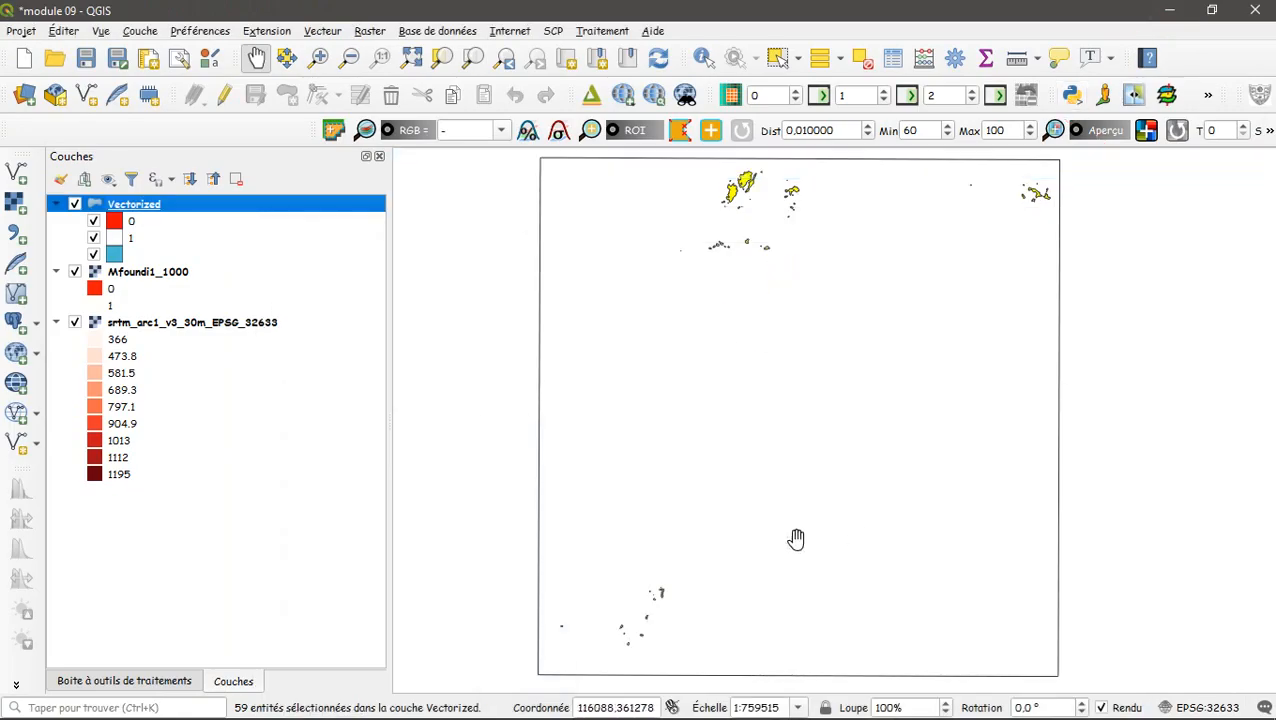
Step: Start exporting only the selected features of the Vectorized layer as an ESRI Shapefile and choose the data/Résultats/M9 folder for the output
scroll(755, 219, up, 2)
drag(757, 219, 782, 347)
scroll(782, 347, down, 2)
drag(824, 492, 795, 384)
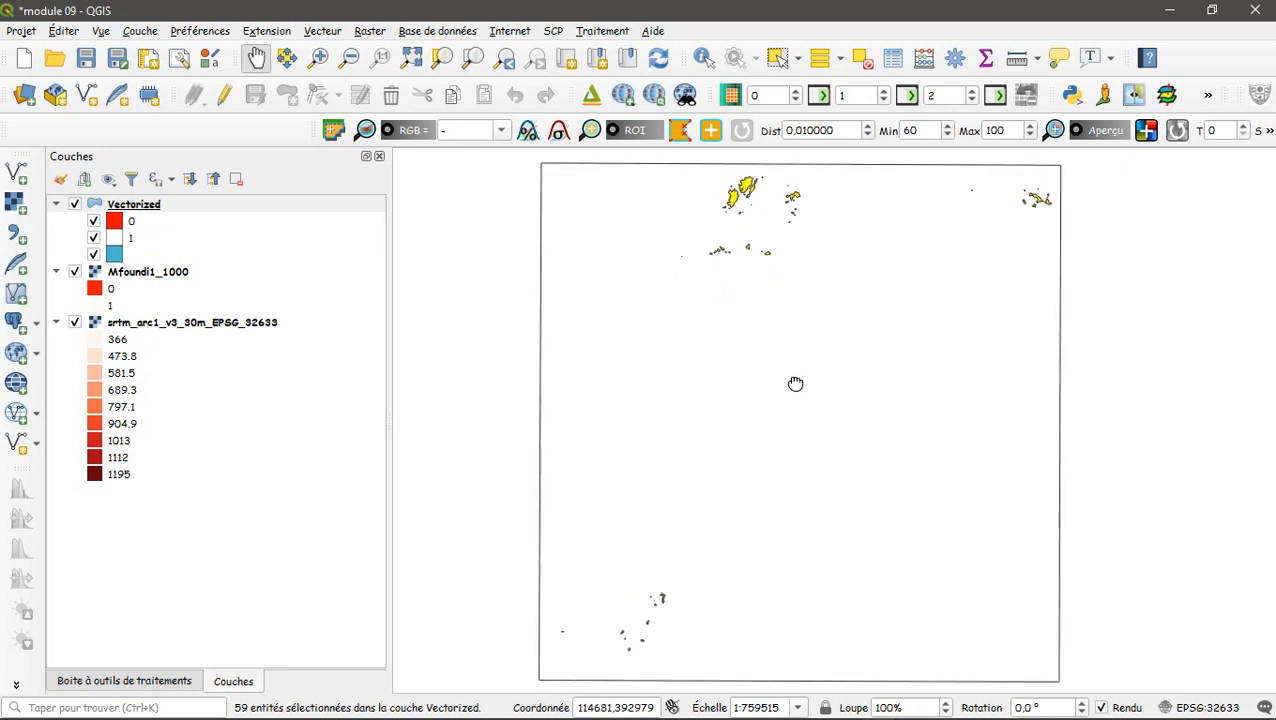
right_click(125, 207)
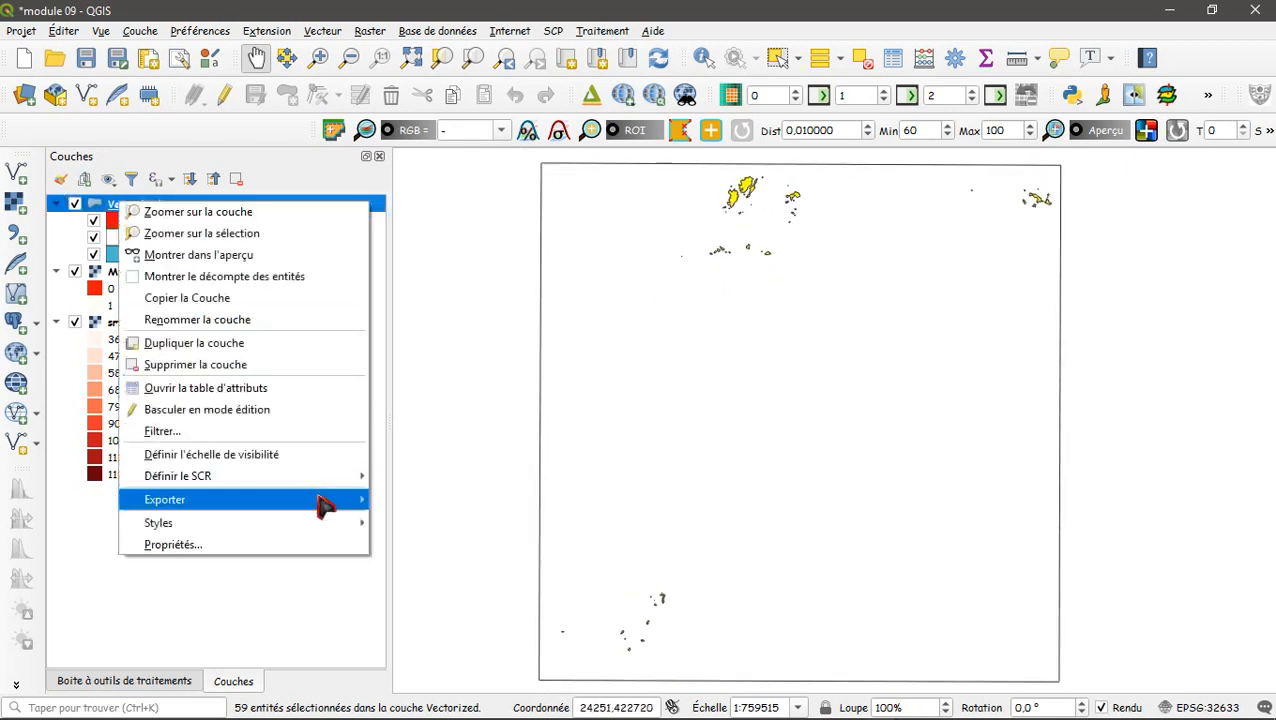
mouse_move(320, 502)
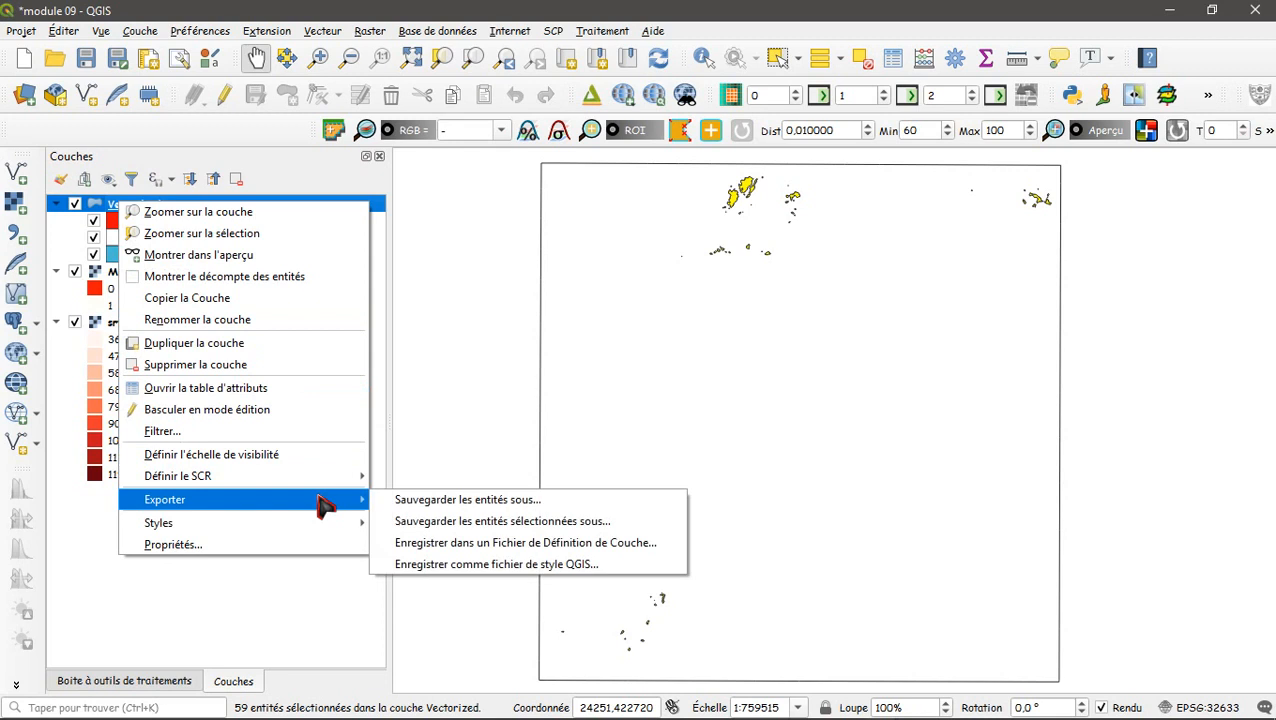
click(470, 524)
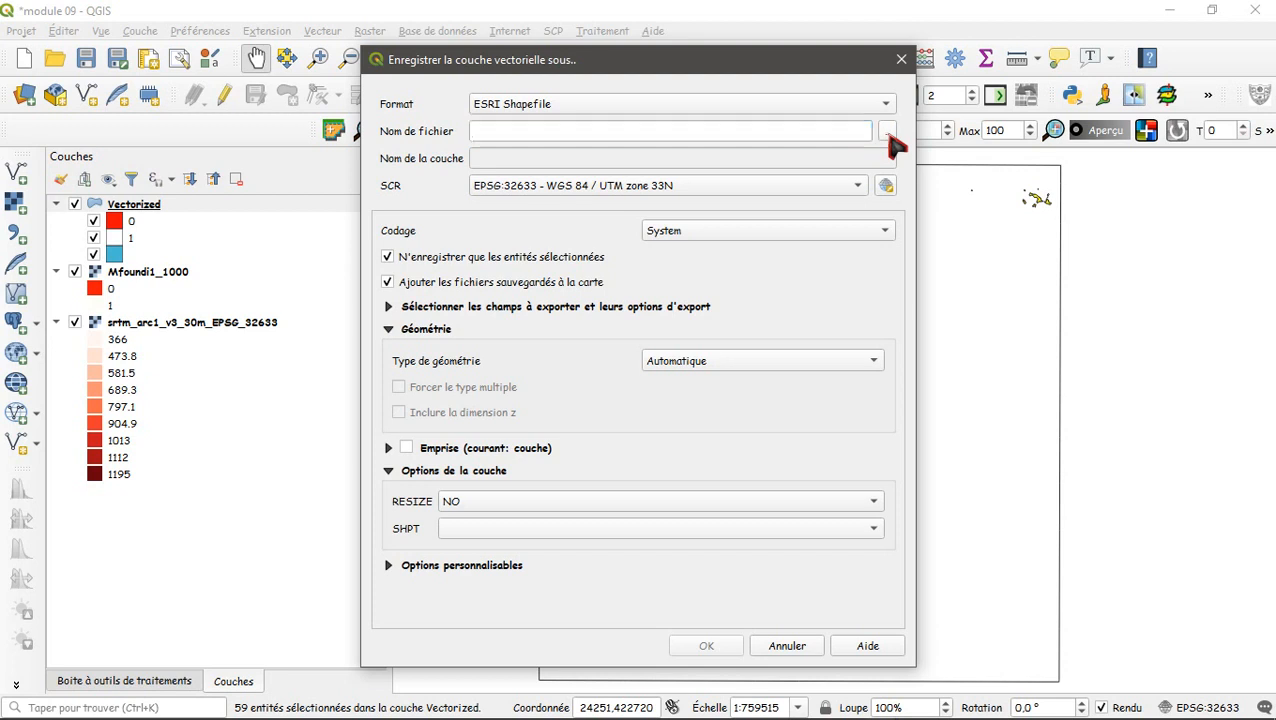
click(887, 134)
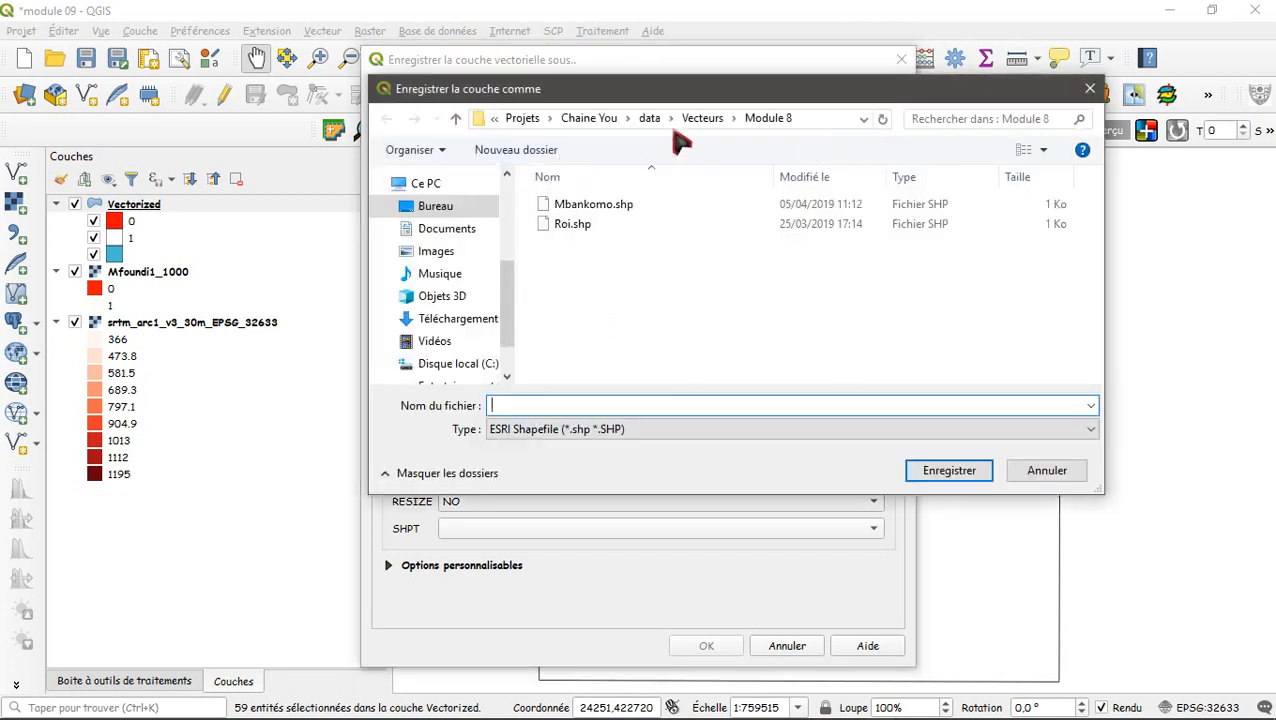
click(649, 118)
double_click(578, 263)
double_click(703, 265)
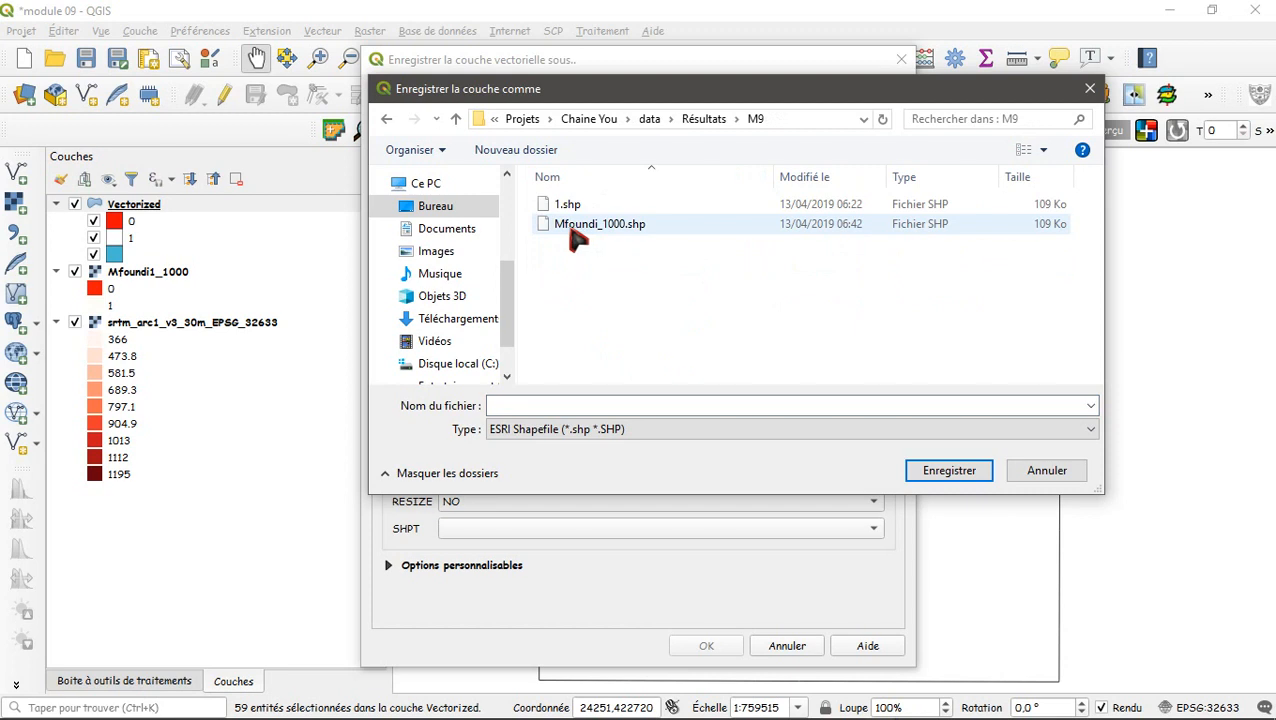
Step: Try to save the export file under the name Mfoundi<1000.shp in the M9 folder
click(578, 232)
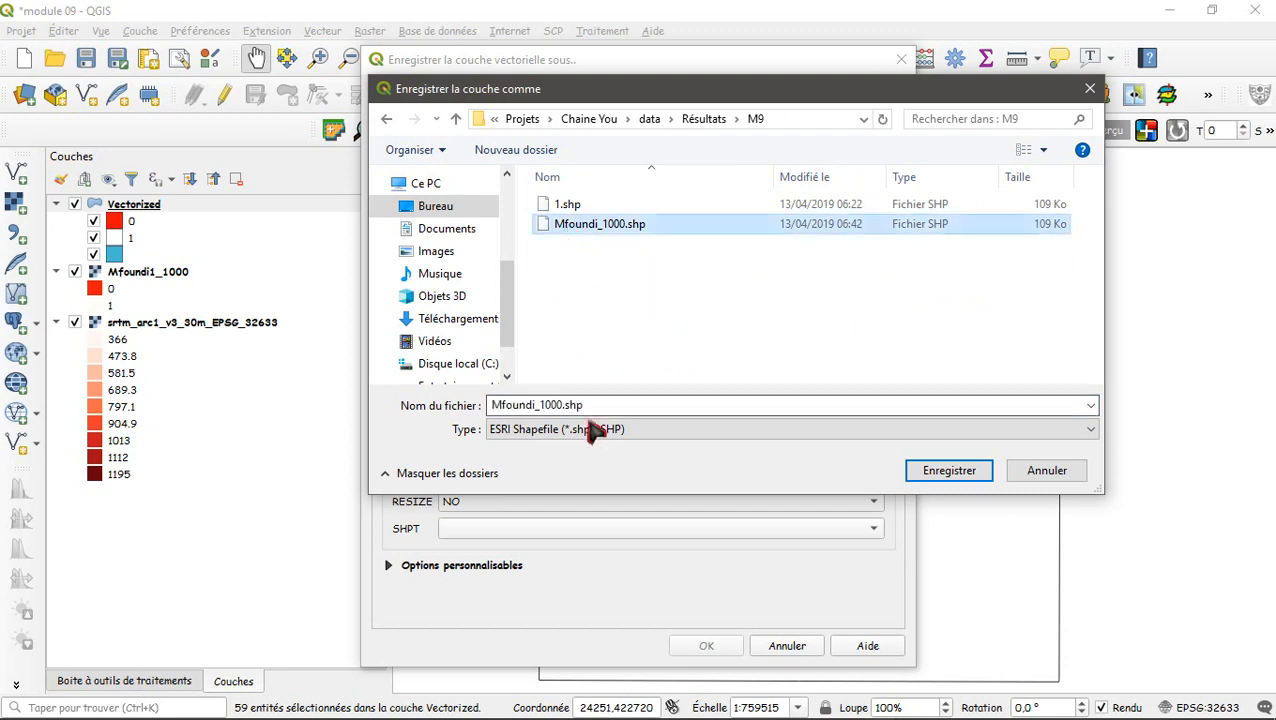
click(543, 405)
click(543, 405)
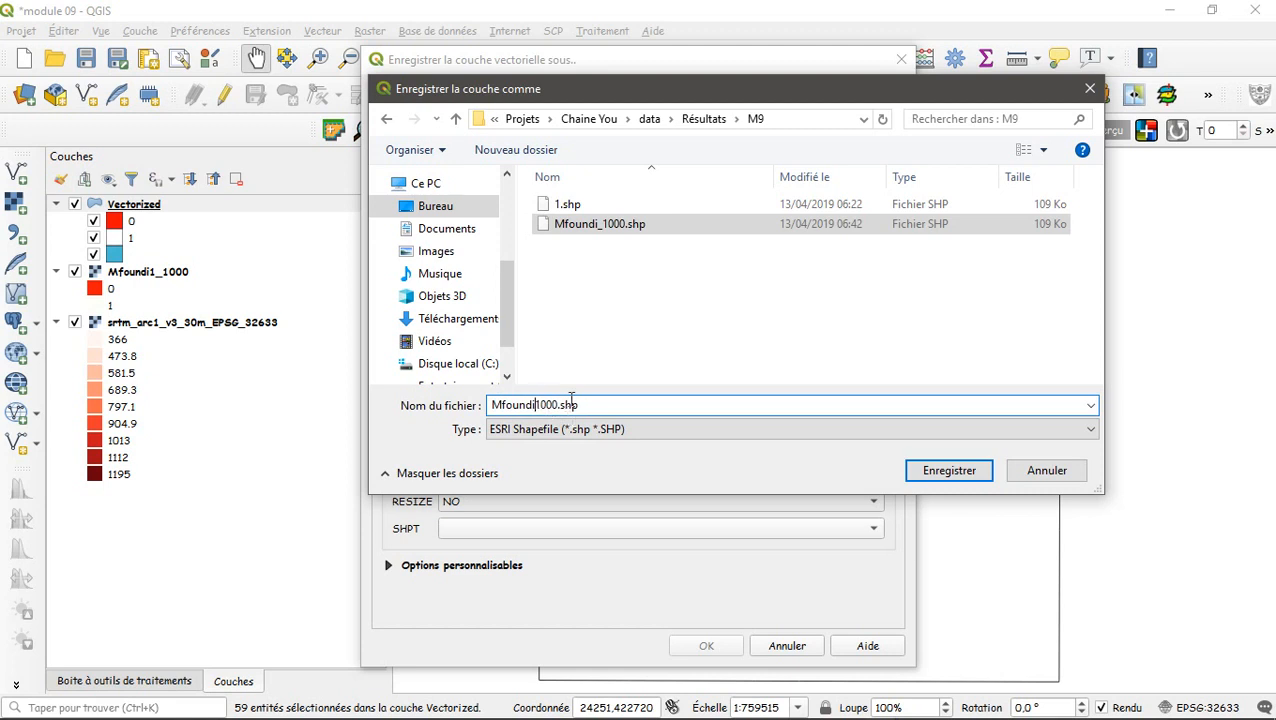
key(BackSpace)
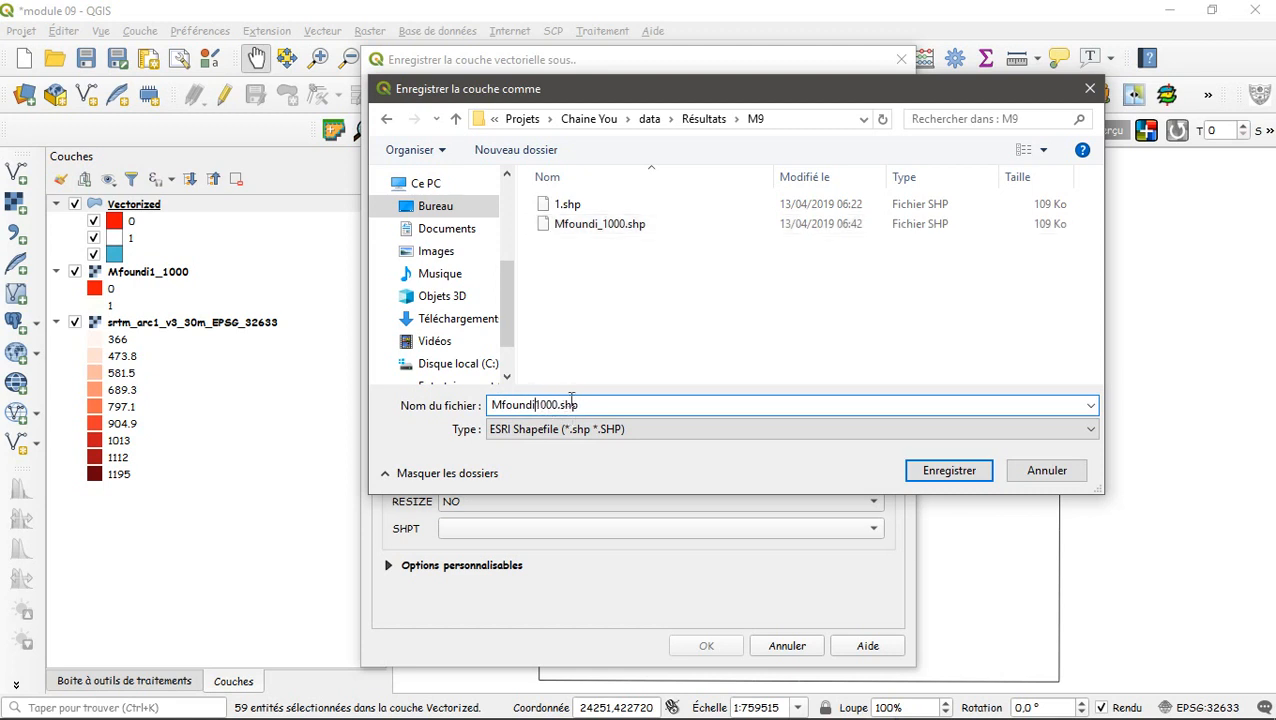
click(948, 470)
click(755, 372)
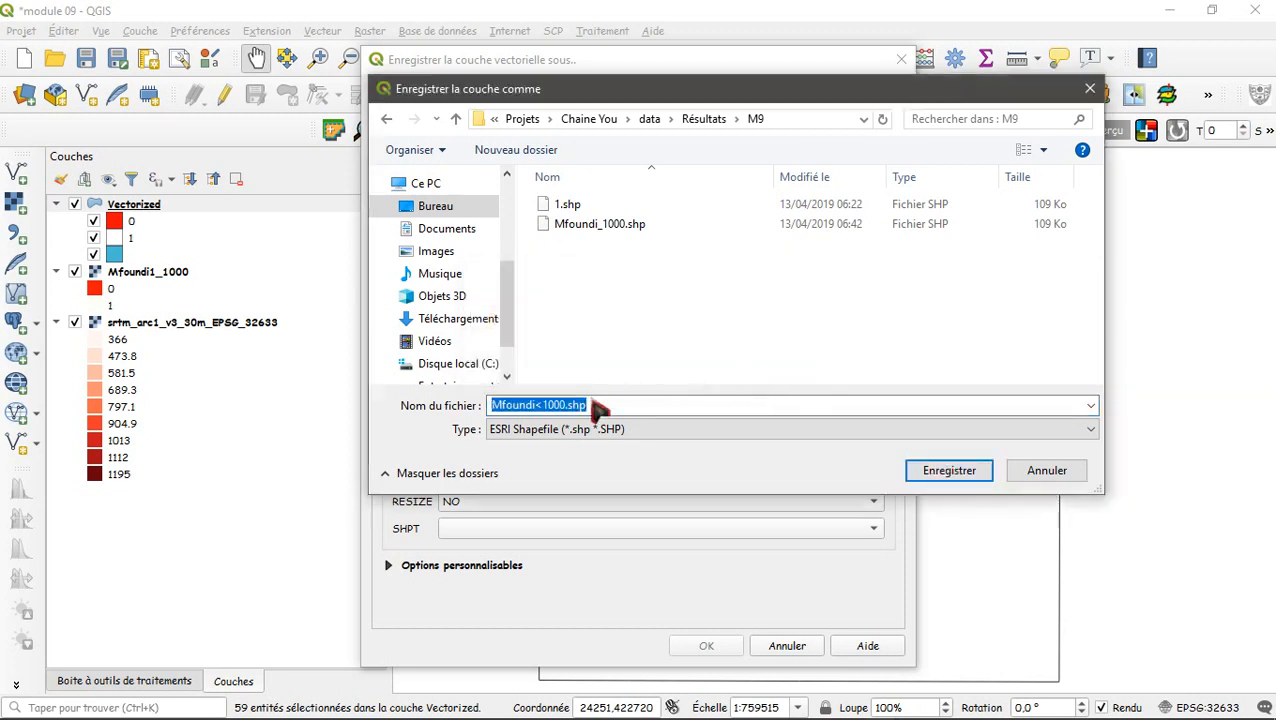
Step: Name the output file Mfoundi_1000_vect.shp and export the selected features with the saved file added to the map
click(543, 403)
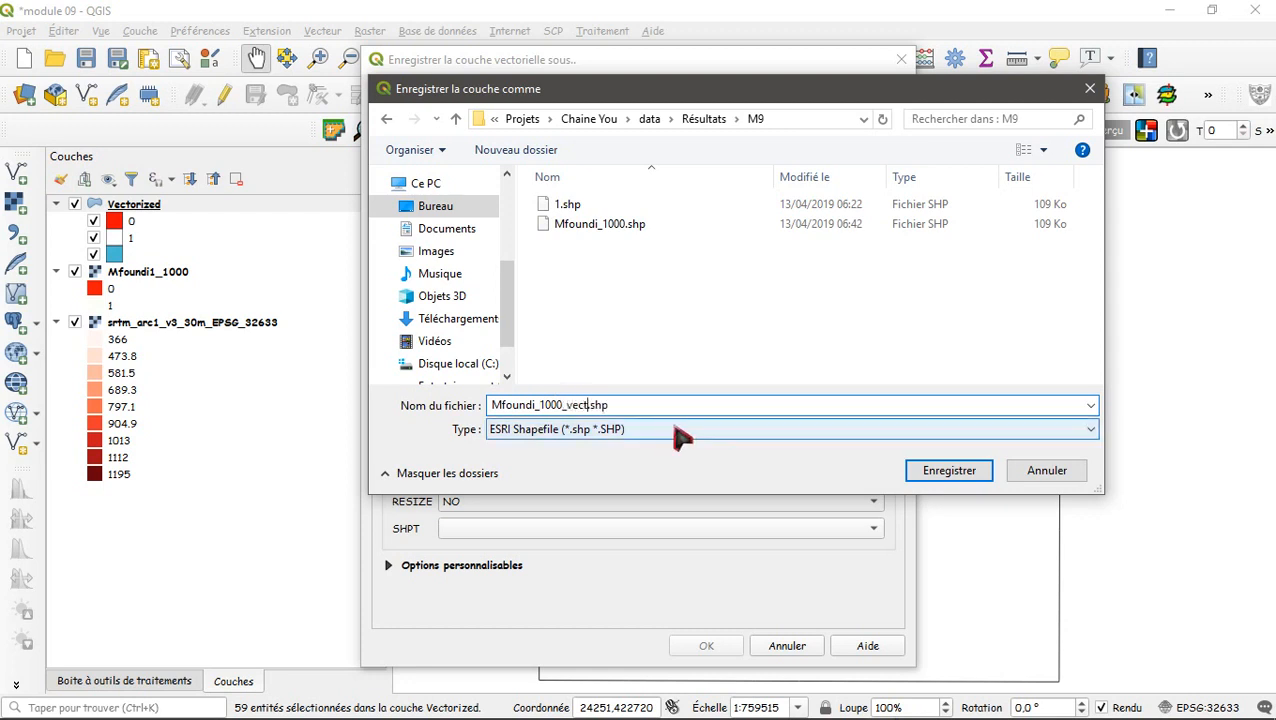
click(922, 474)
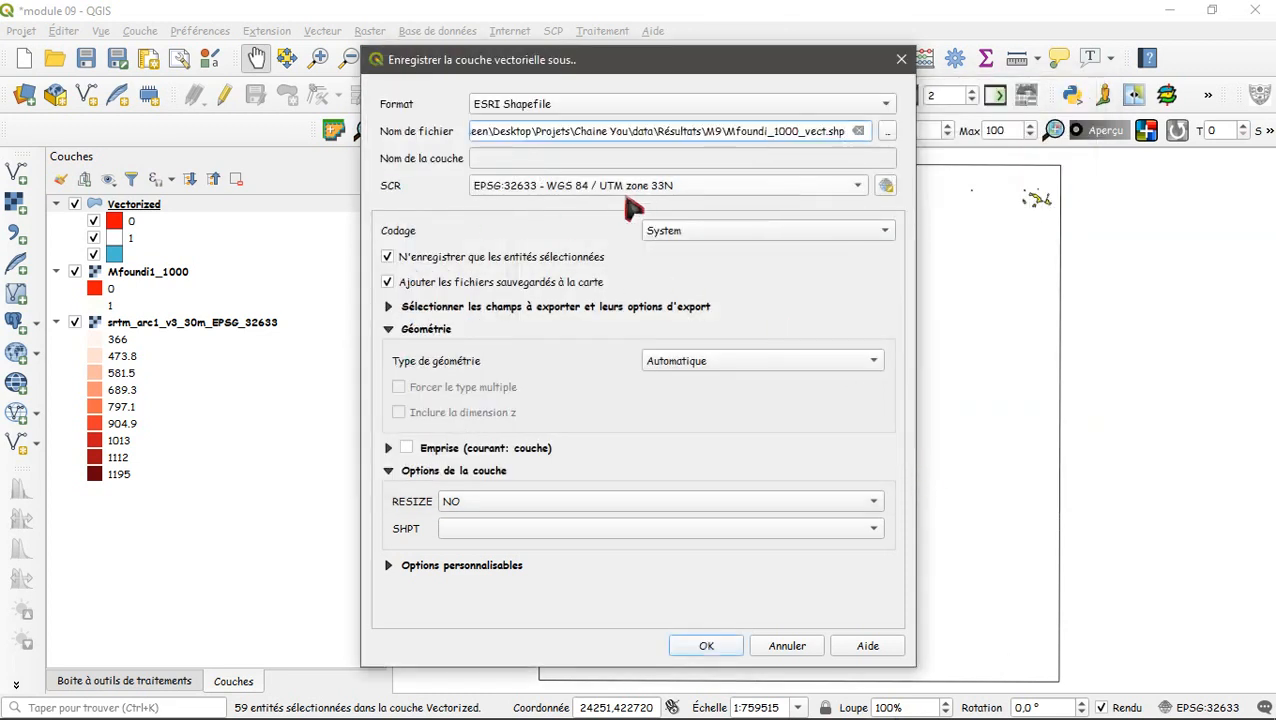
click(719, 652)
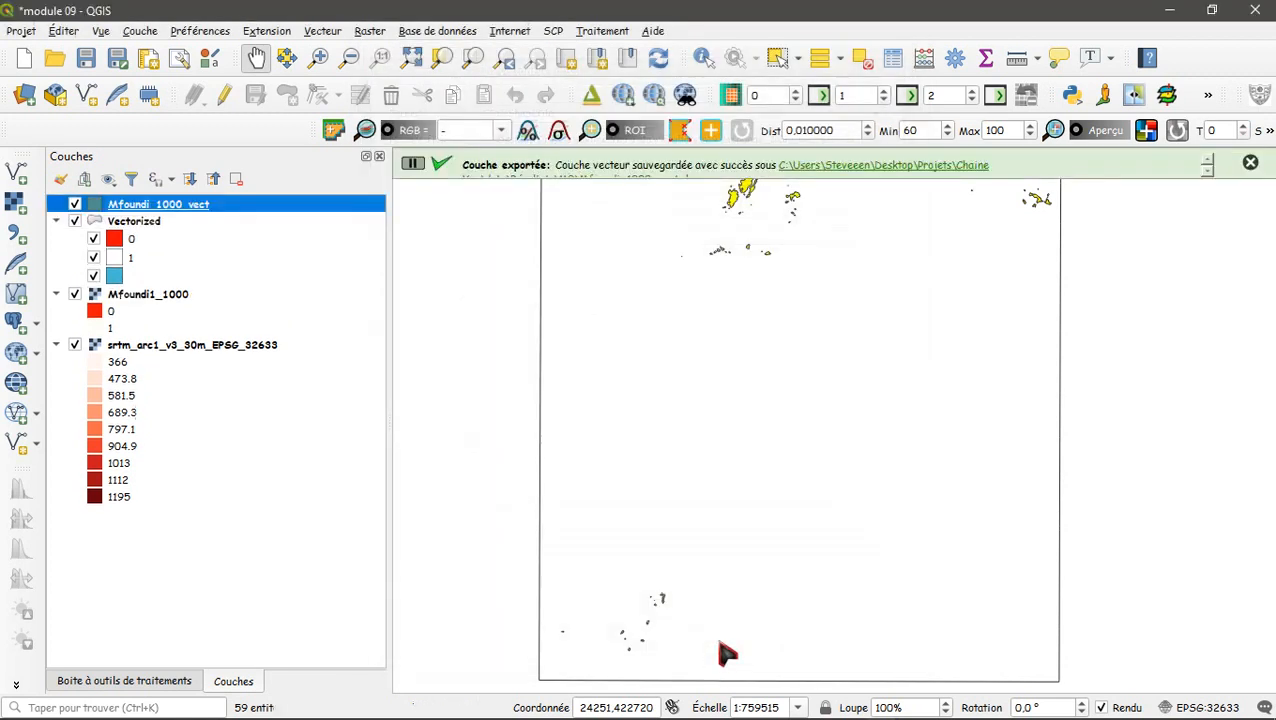
Step: Hide the Vectorized, Mfoundi1_1000 and srtm_arc1_v3_30m_EPSG_32633 layers so only Mfoundi_1000_vect is displayed
click(75, 221)
click(75, 294)
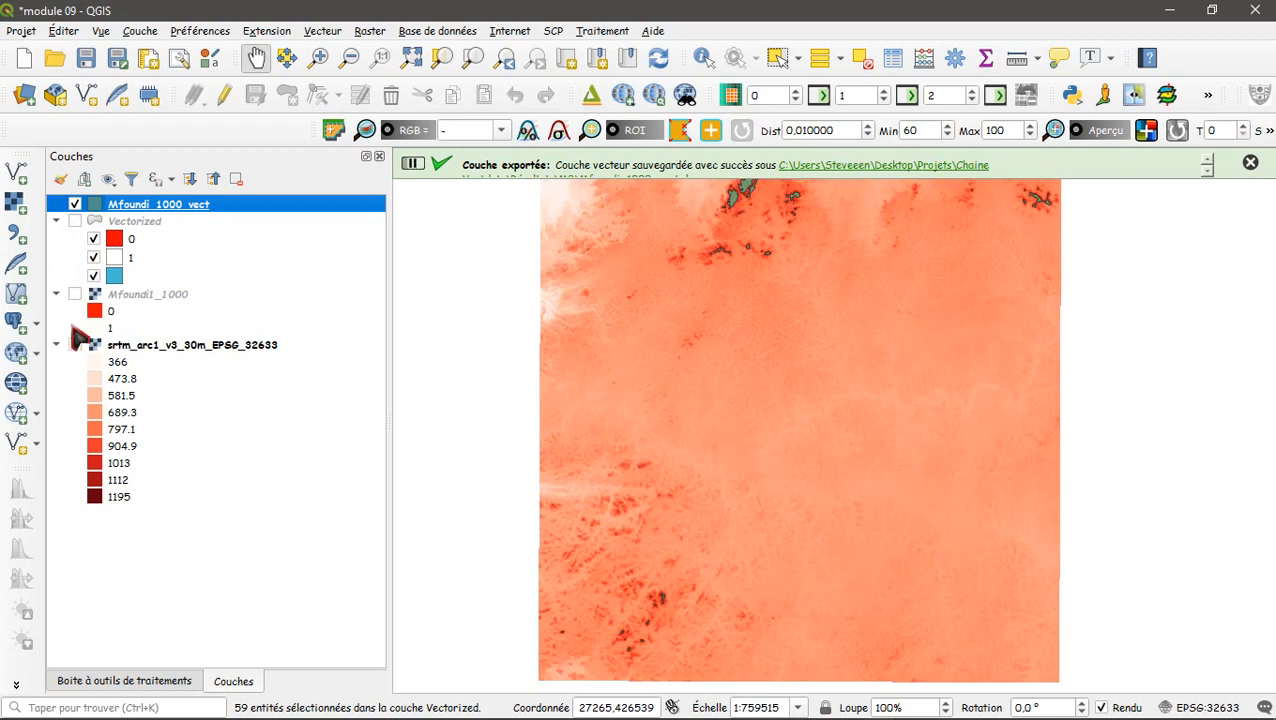
click(75, 344)
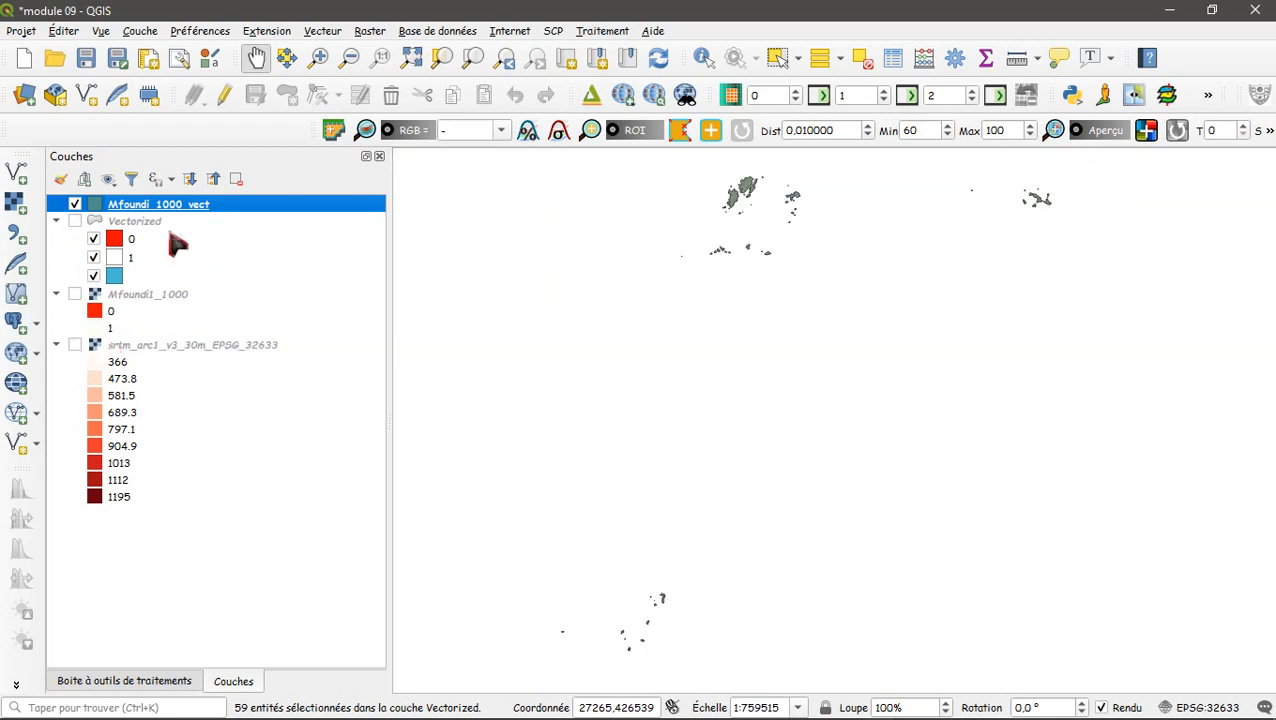
Step: Give the Mfoundi_1000_vect layer's simple fill a bright red fill colour and a transparent outline, and apply the symbology
right_click(118, 210)
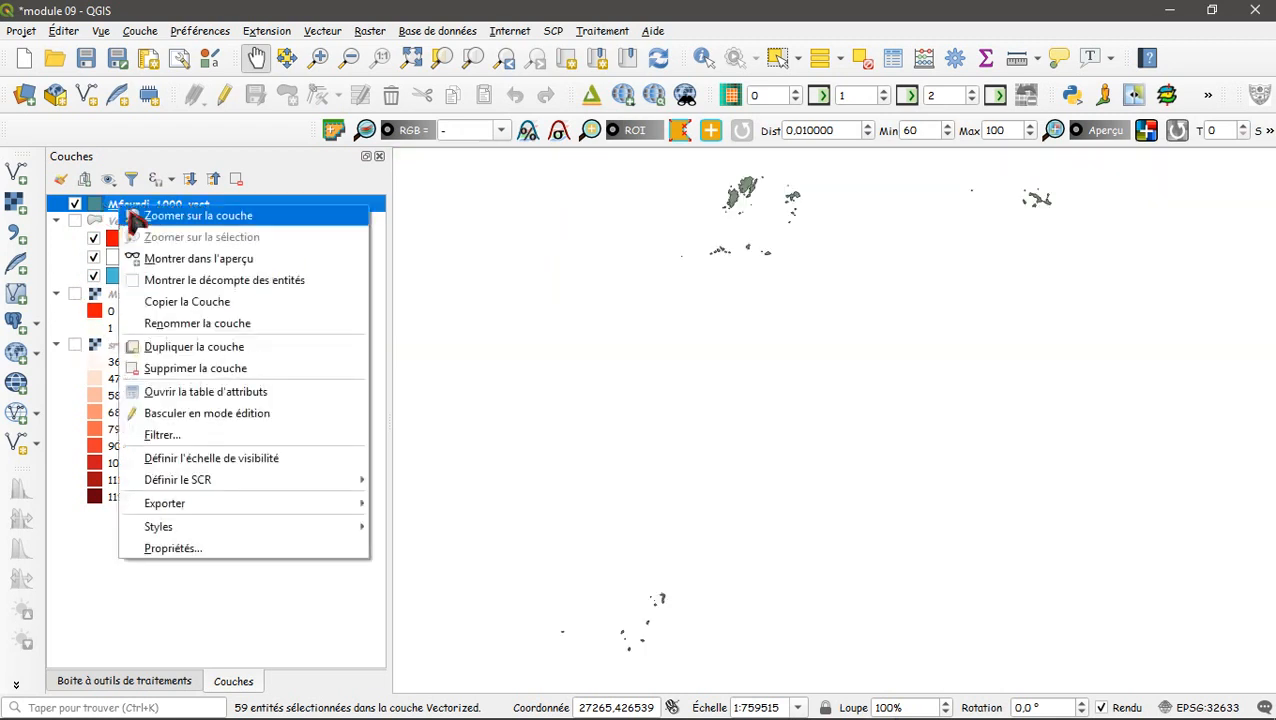
click(232, 552)
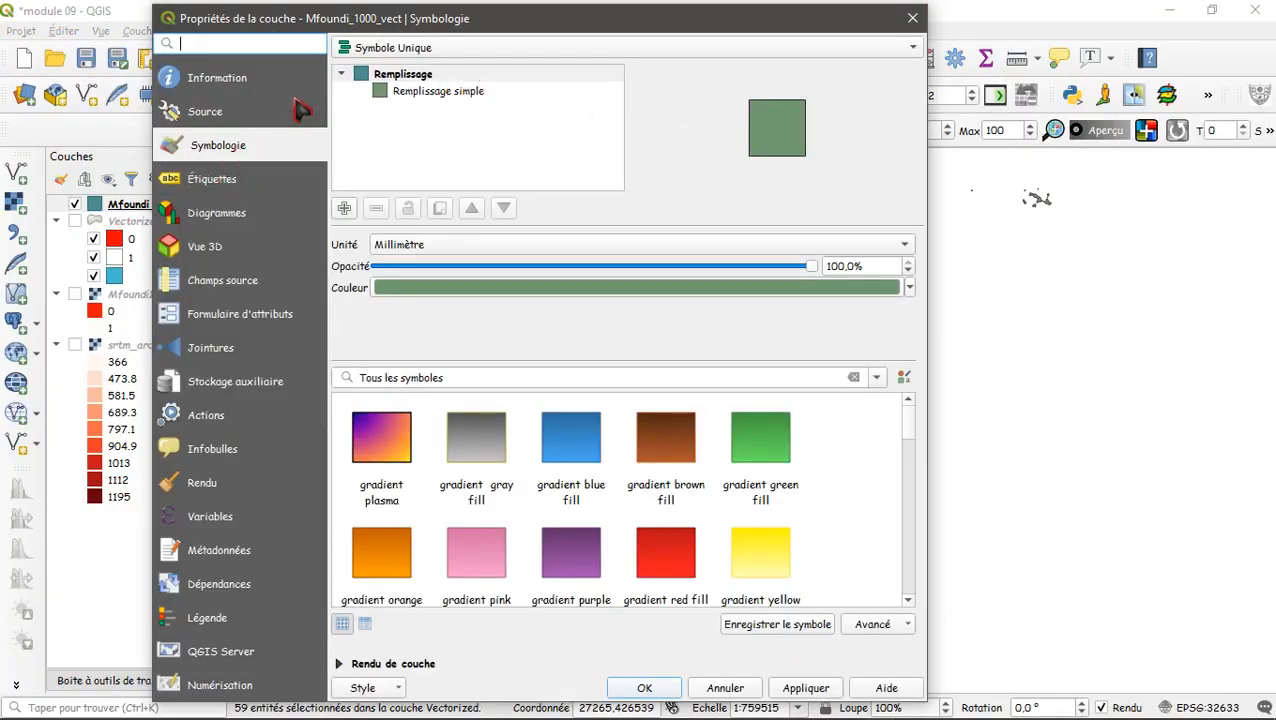
click(460, 99)
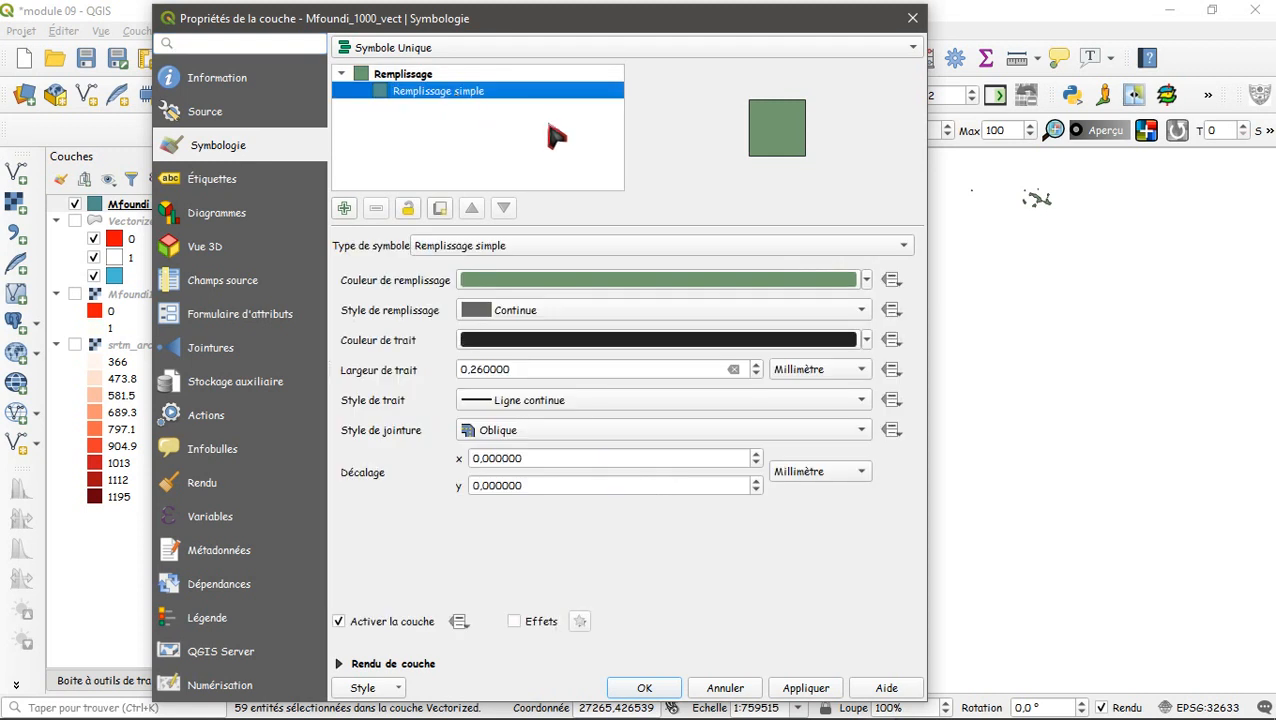
click(866, 281)
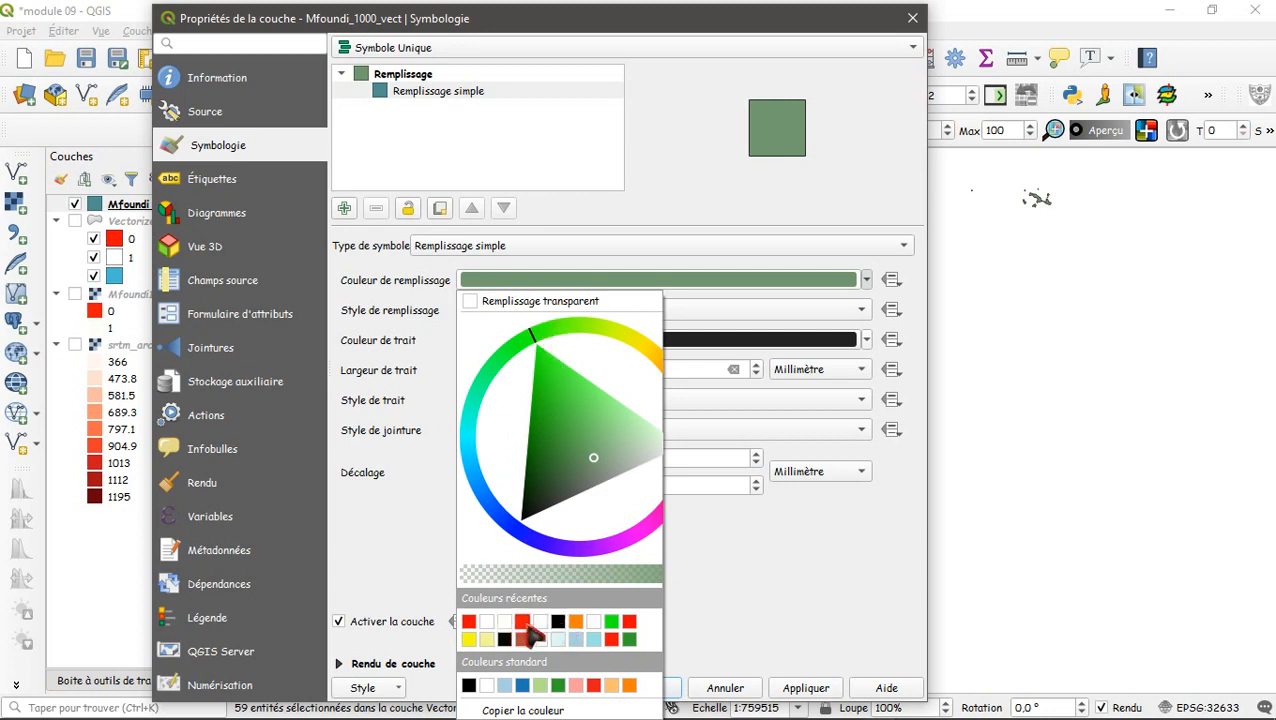
click(630, 624)
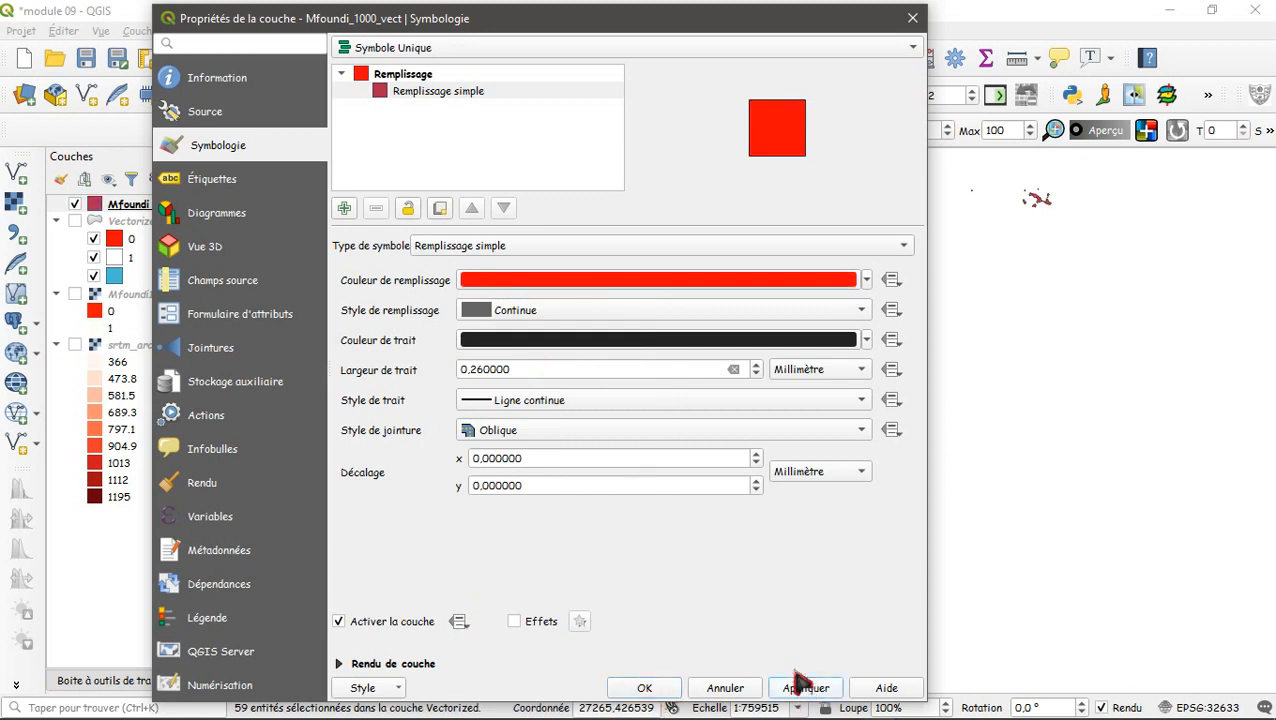
click(869, 341)
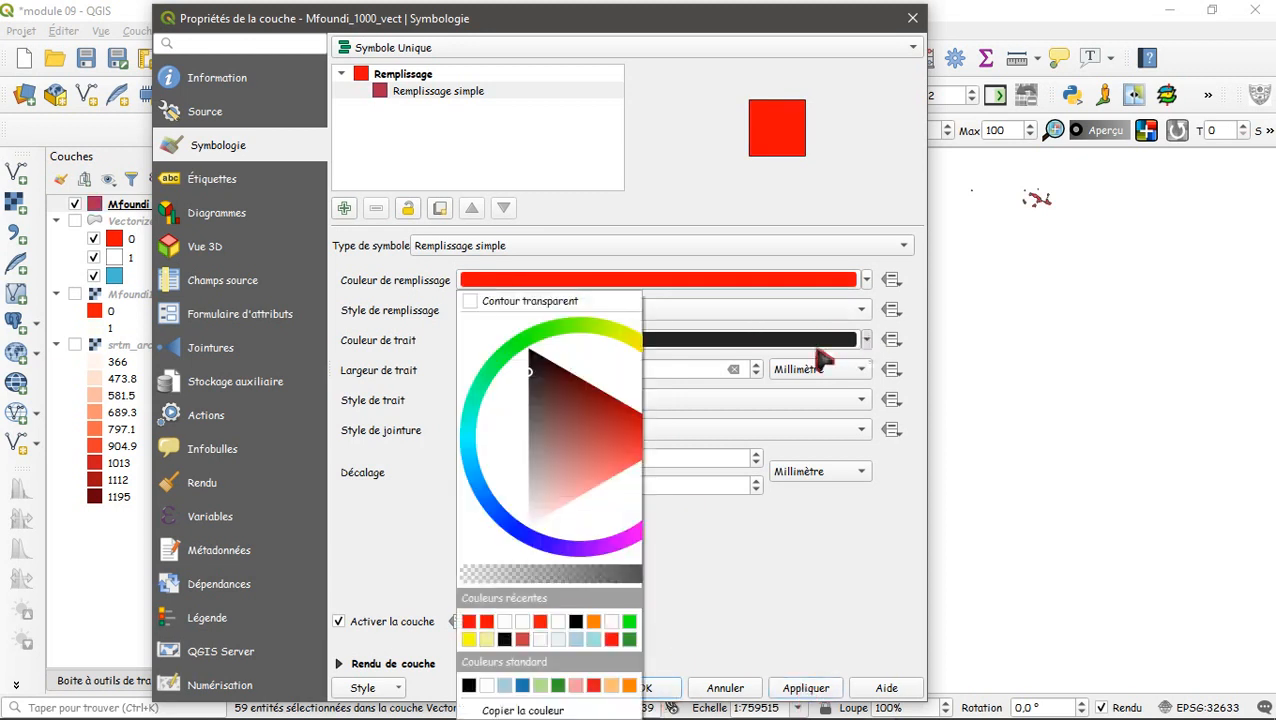
click(472, 303)
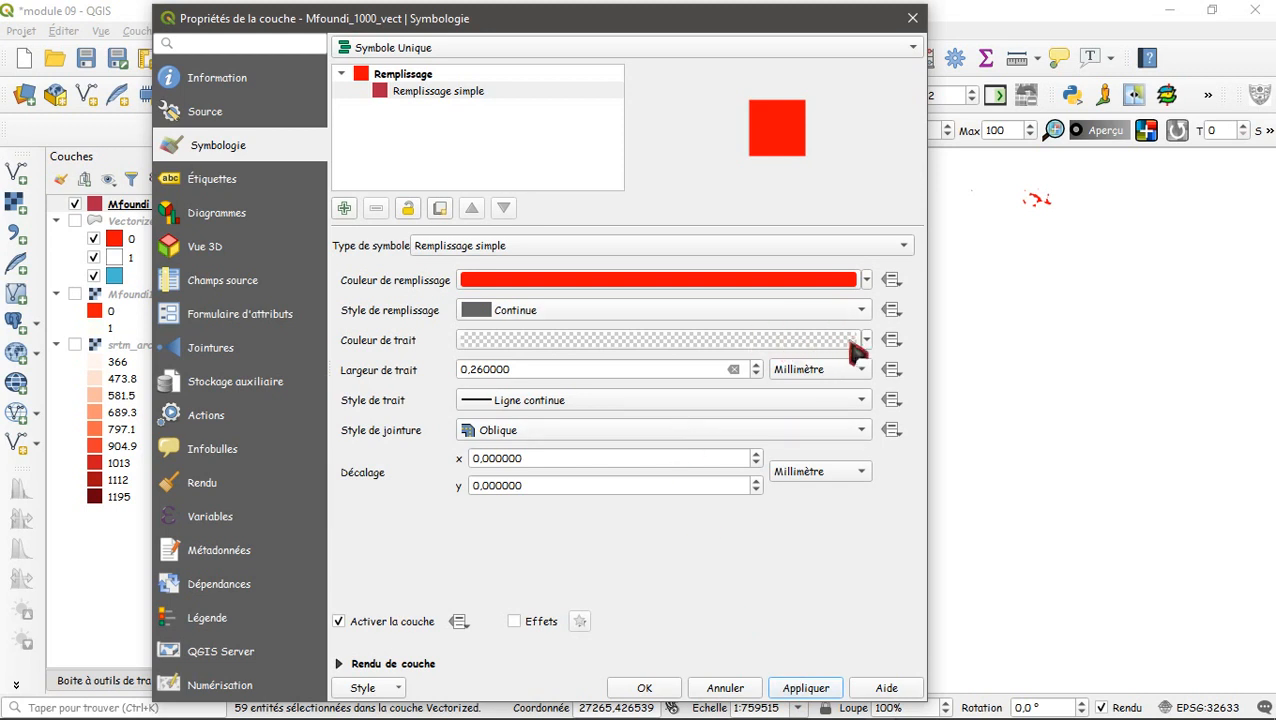
Step: Close the layer properties with the symbology accepted and examine the Mfoundi_1000_vect polygons up close across the northern part of the map
click(644, 688)
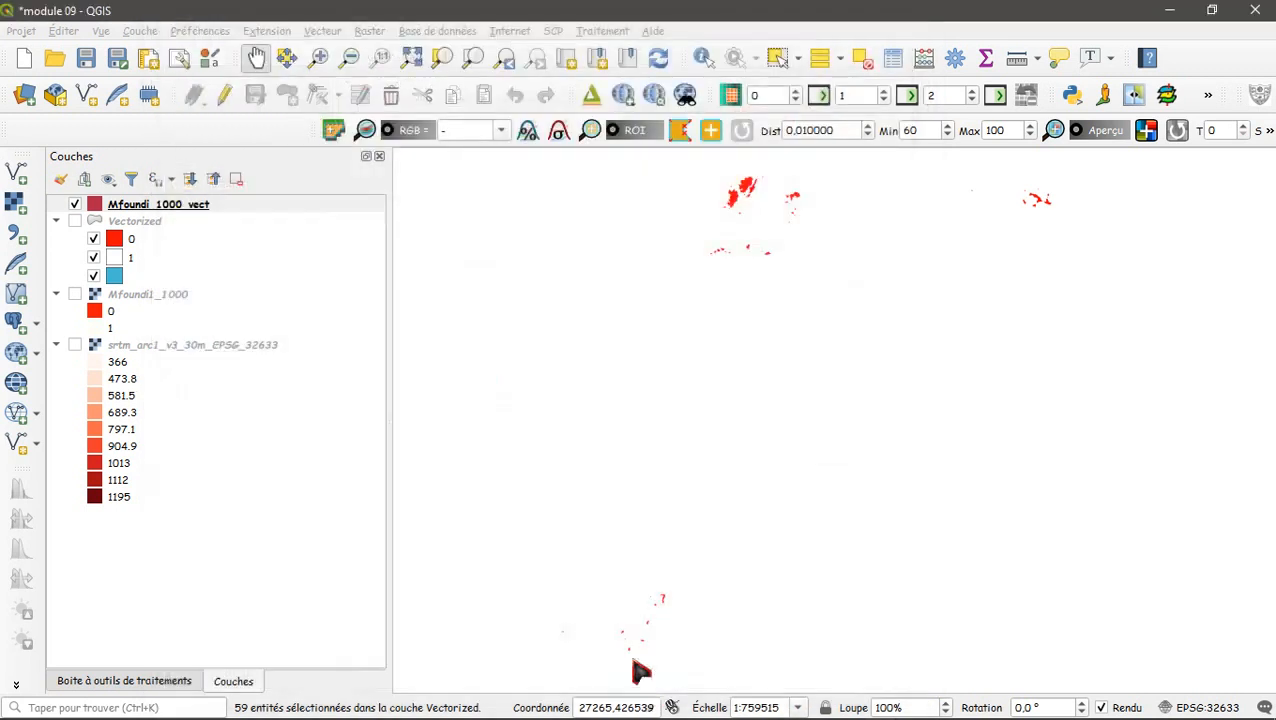
scroll(700, 238, up, 2)
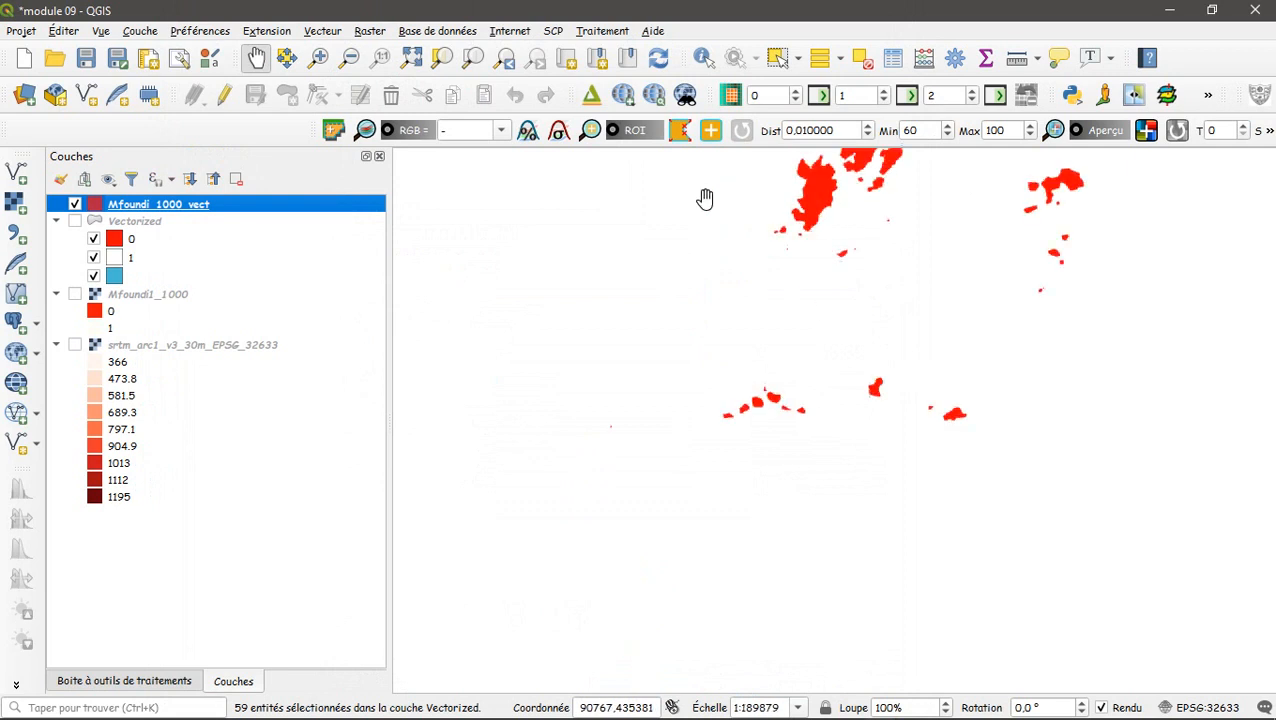
drag(888, 245, 740, 379)
scroll(772, 411, up, 1)
scroll(772, 411, down, 1)
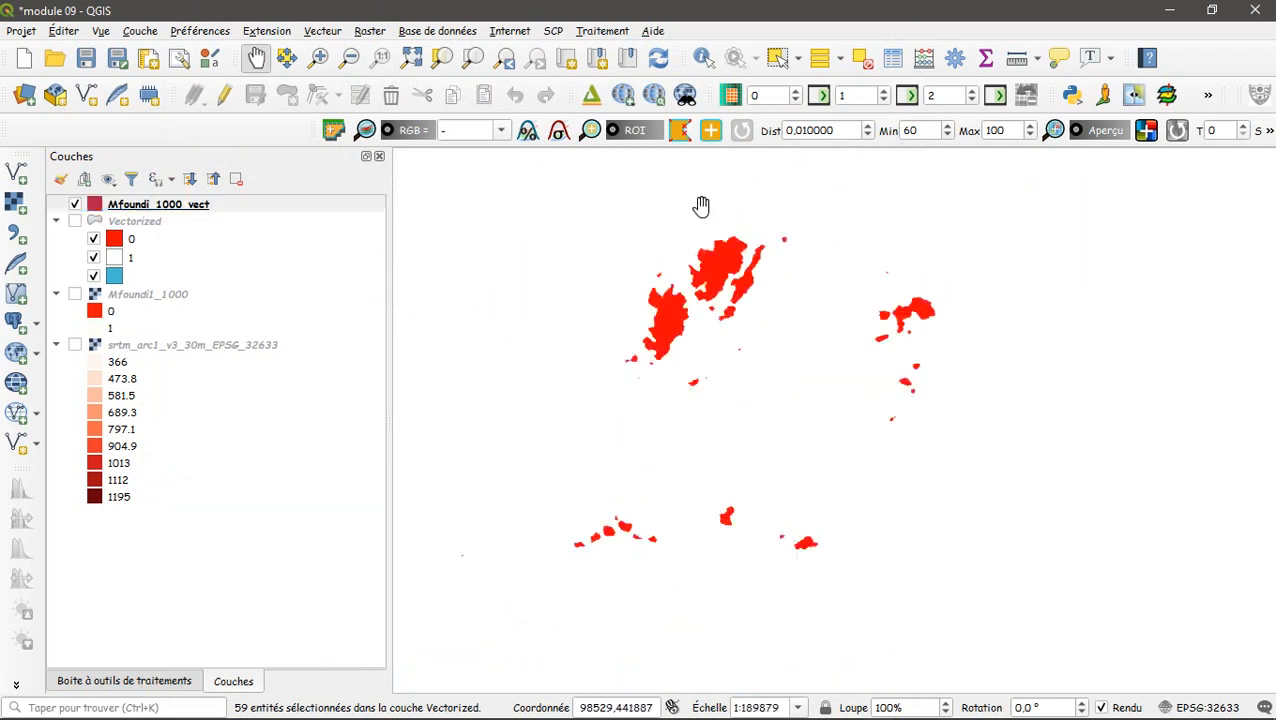
scroll(700, 208, up, 1)
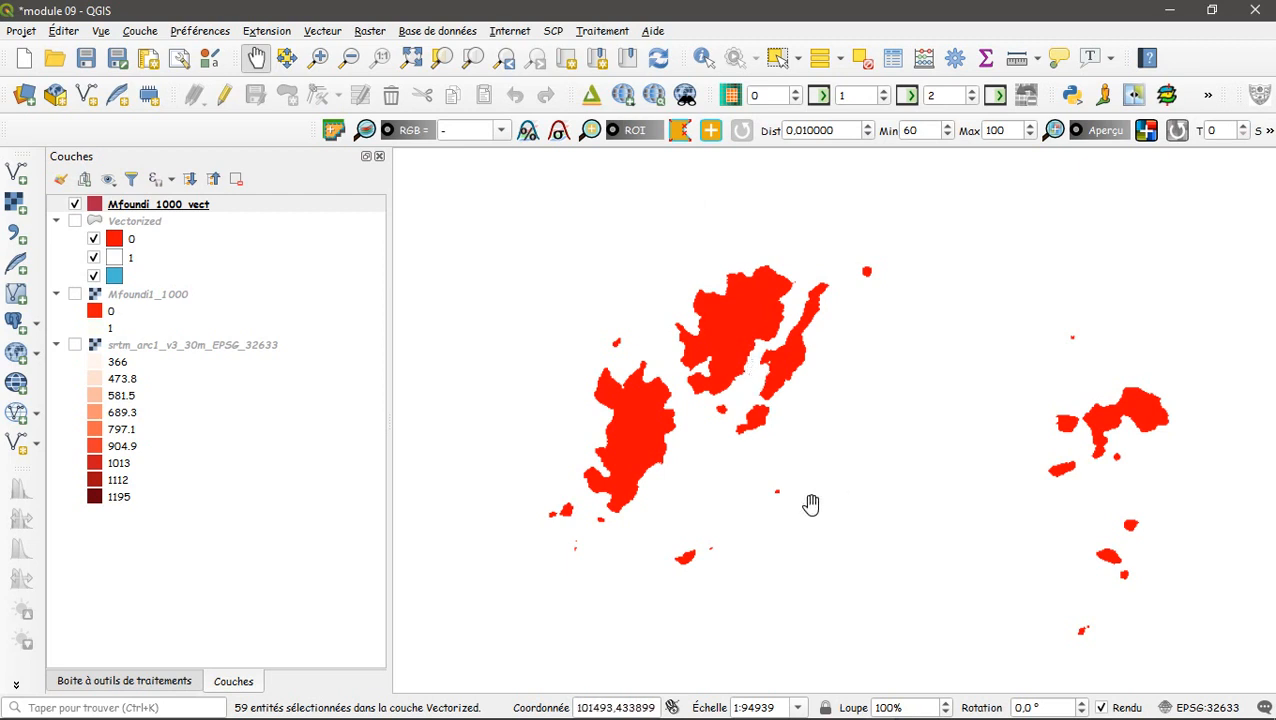
scroll(812, 503, down, 1)
drag(840, 581, 703, 416)
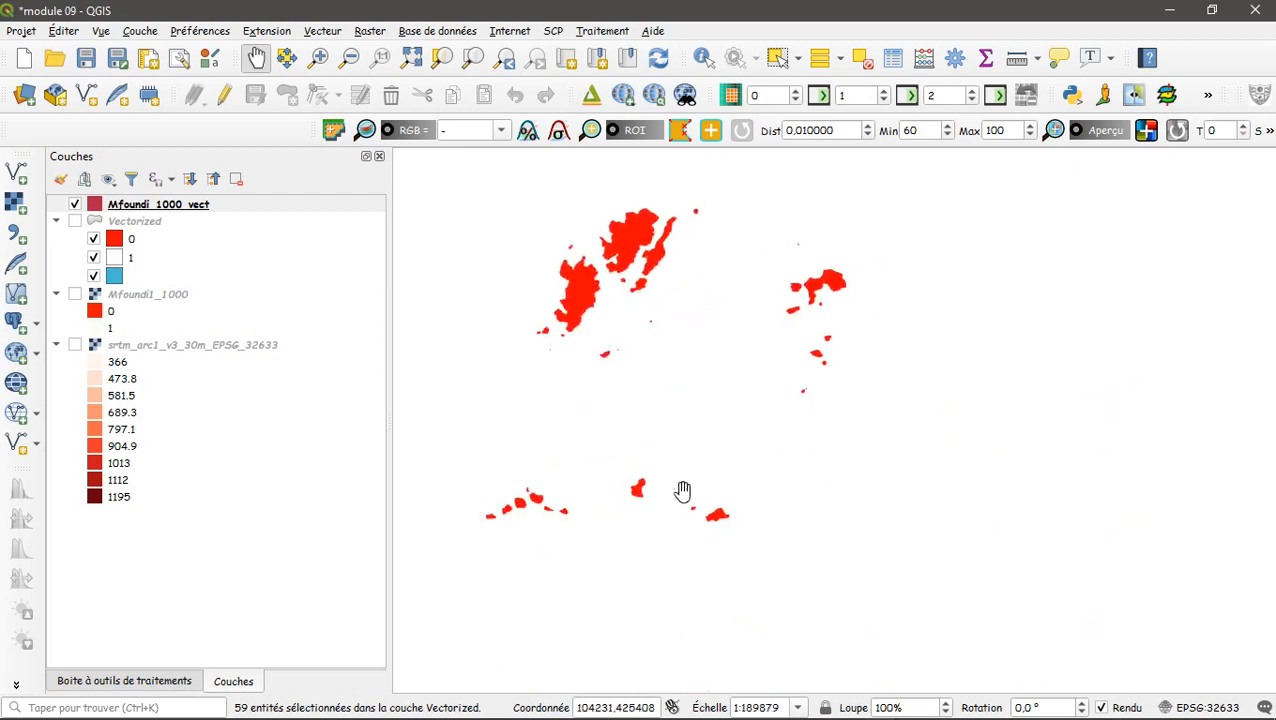
drag(638, 371, 785, 358)
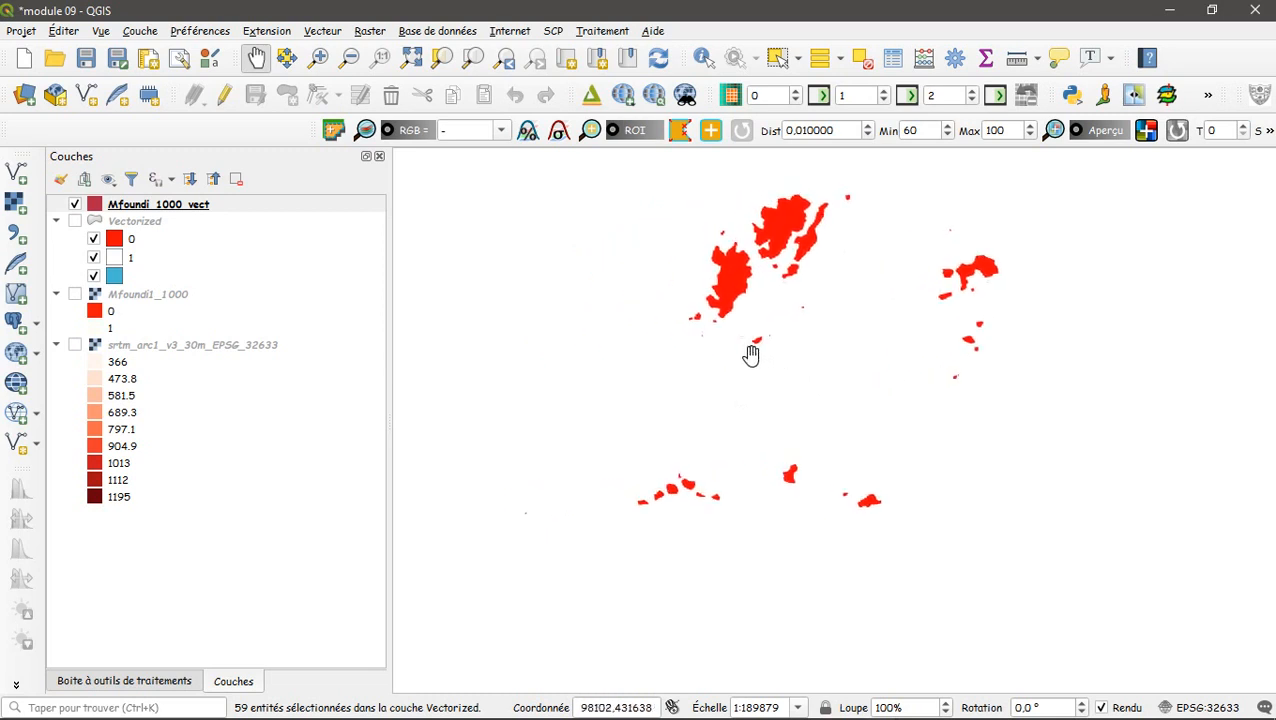